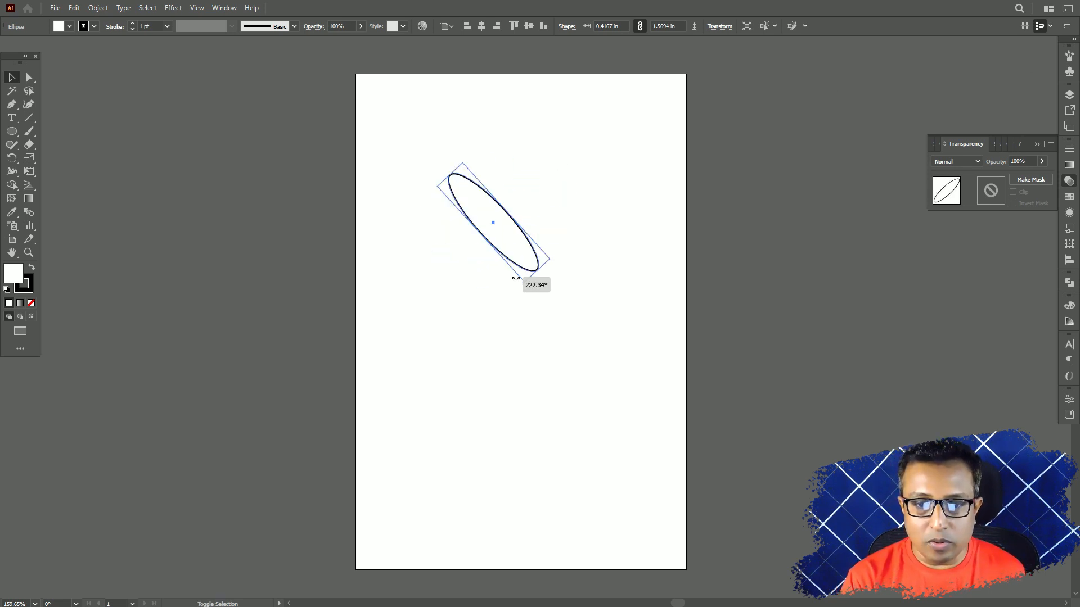
# Step: Delete the tilted white ellipse from the artboard
pyautogui.hotkey('ctrl', 'z')
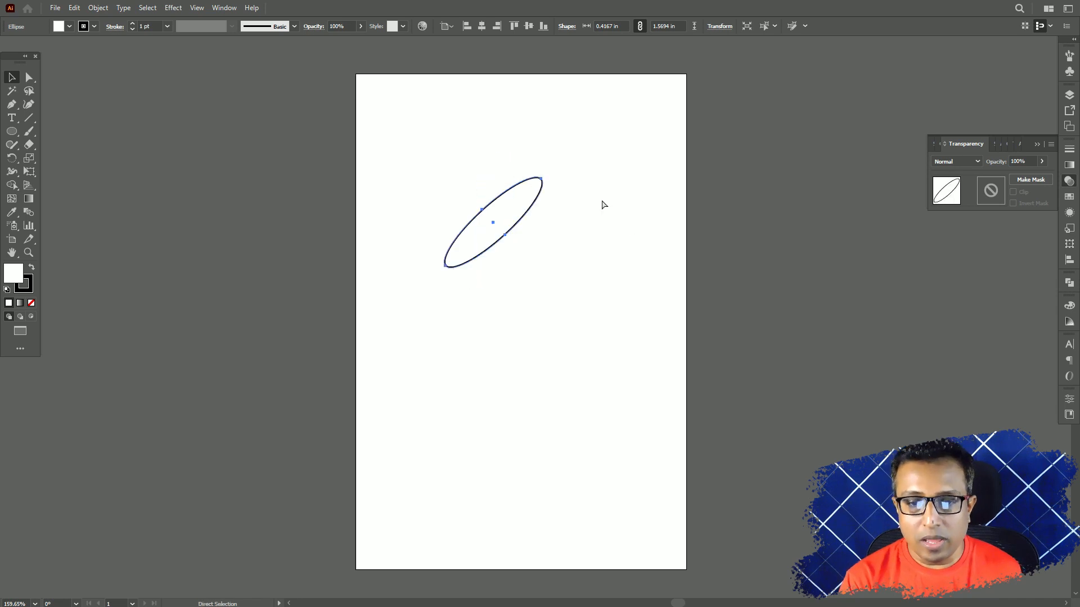
pyautogui.hotkey('ctrl', 'shift', 'z')
pyautogui.press('Delete')
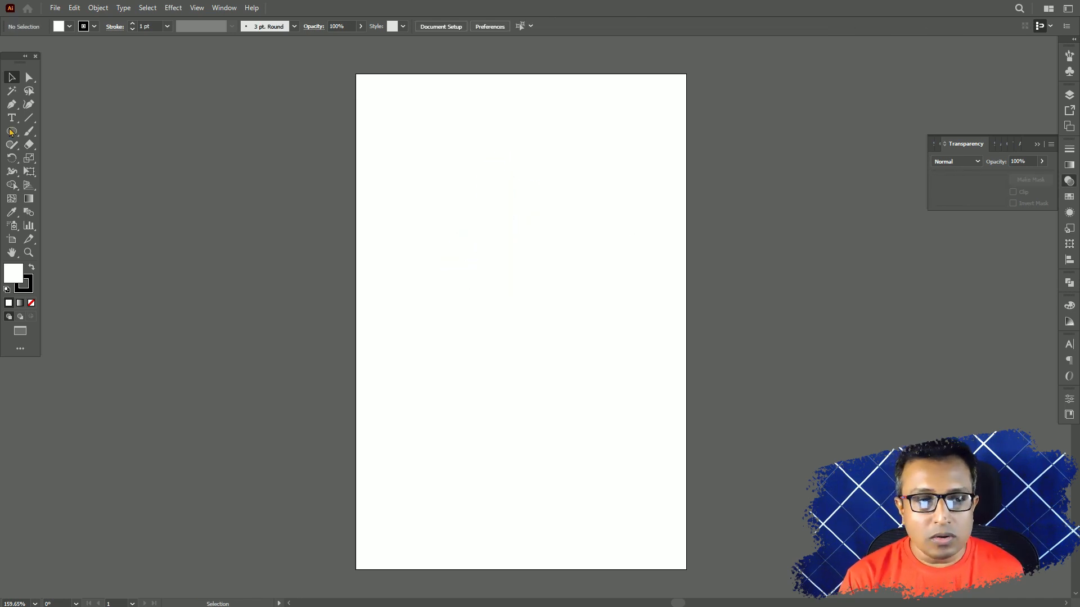
# Step: Draw a narrow upright ellipse about 0.31 in wide and 1.51 in tall in the artboard's upper half and fill it with magenta
pyautogui.press('l')
pyautogui.moveTo(486, 160); pyautogui.dragTo(511, 284)
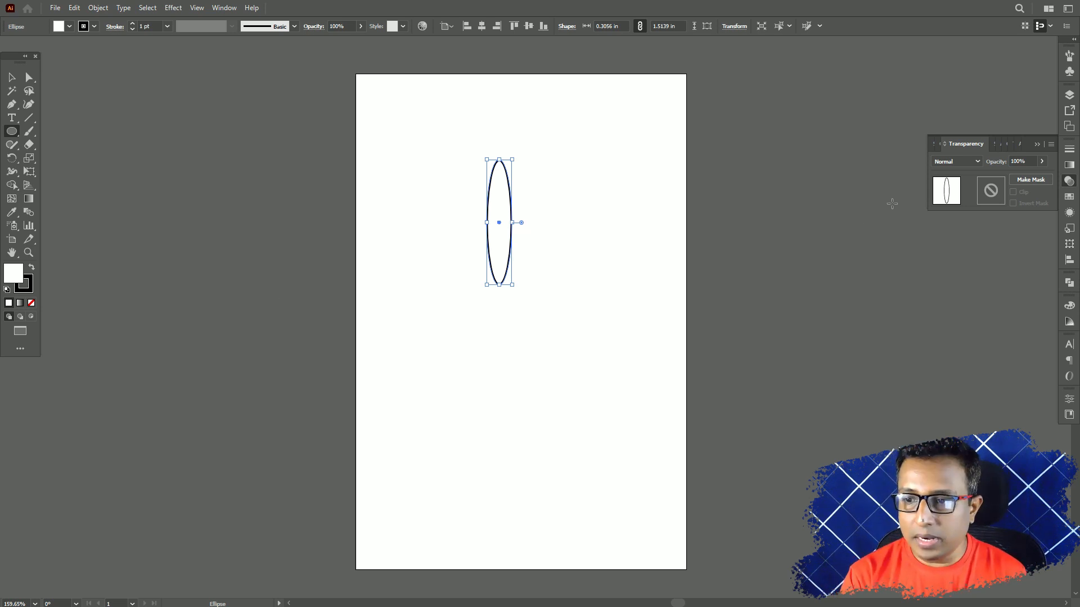
pyautogui.click(1037, 144)
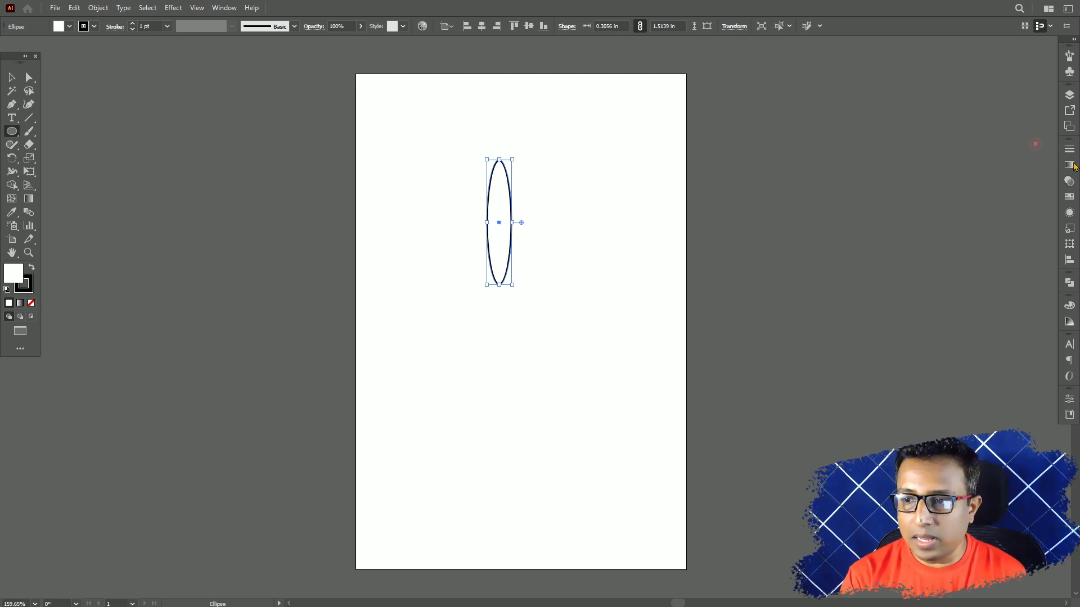
pyautogui.click(1070, 196)
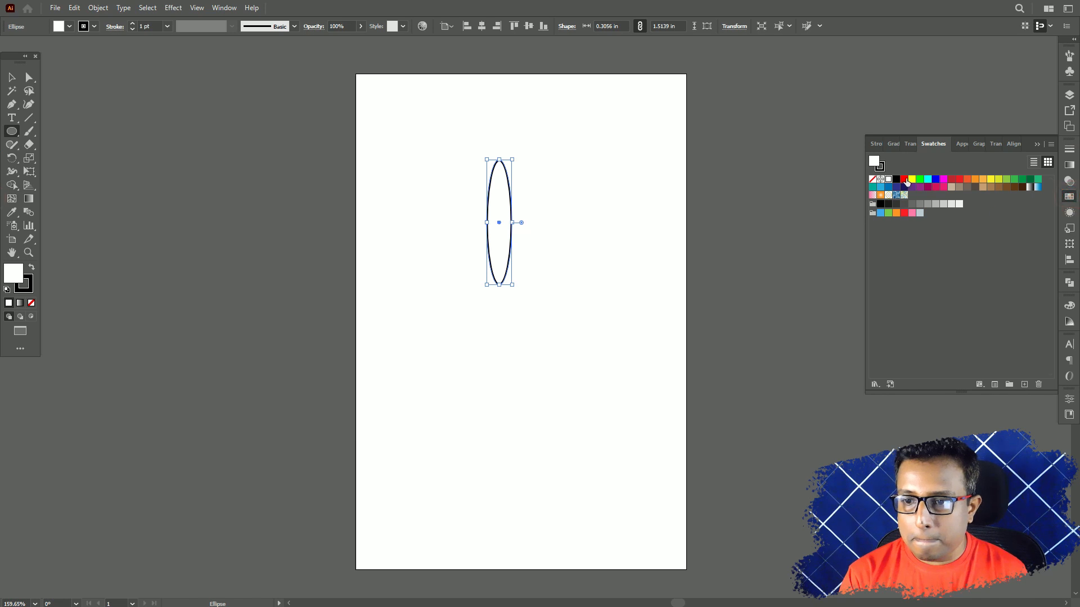
pyautogui.click(944, 181)
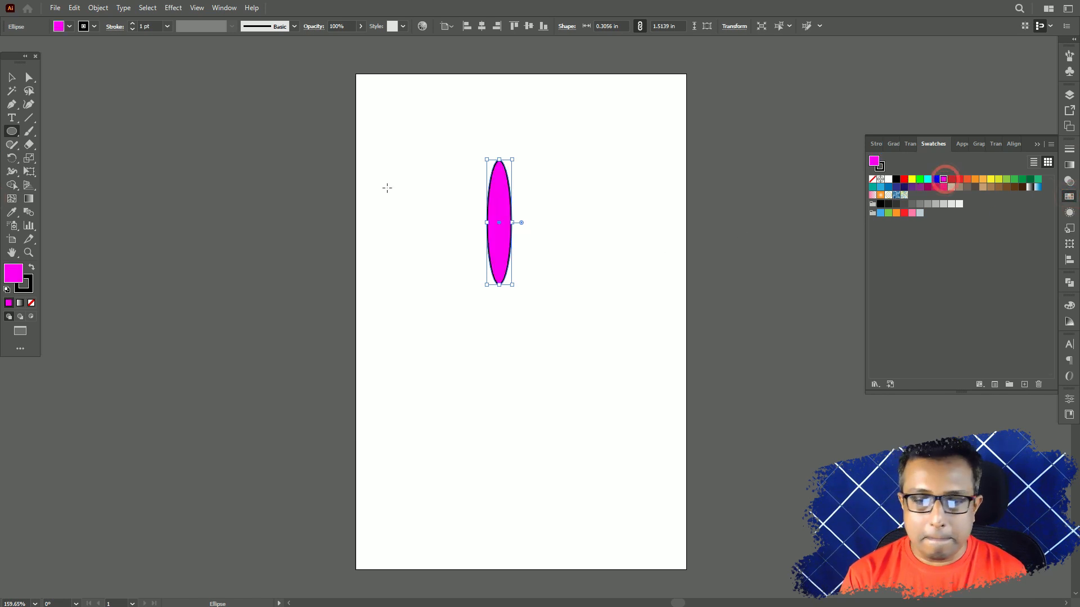
# Step: Remove the magenta ellipse's stroke and make its fill the active colour attribute
pyautogui.click(11, 77)
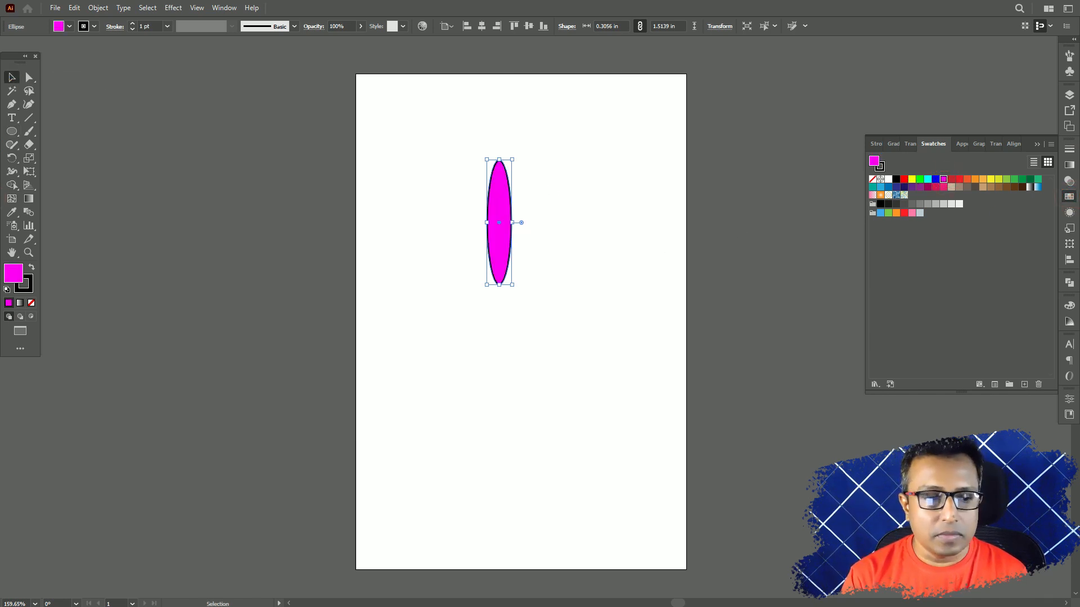
pyautogui.click(28, 289)
pyautogui.click(31, 302)
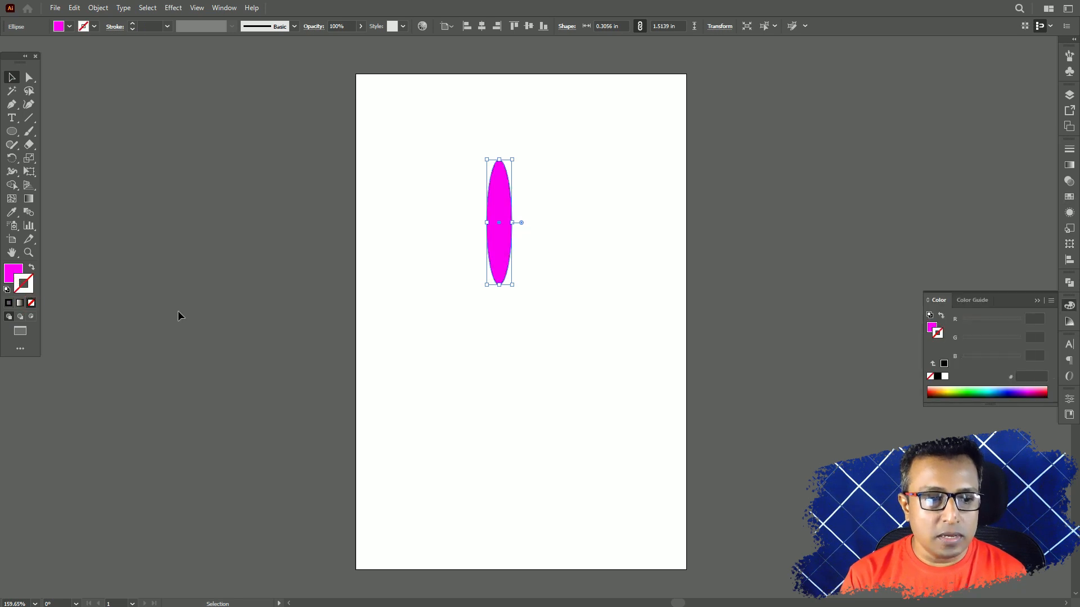
pyautogui.click(13, 275)
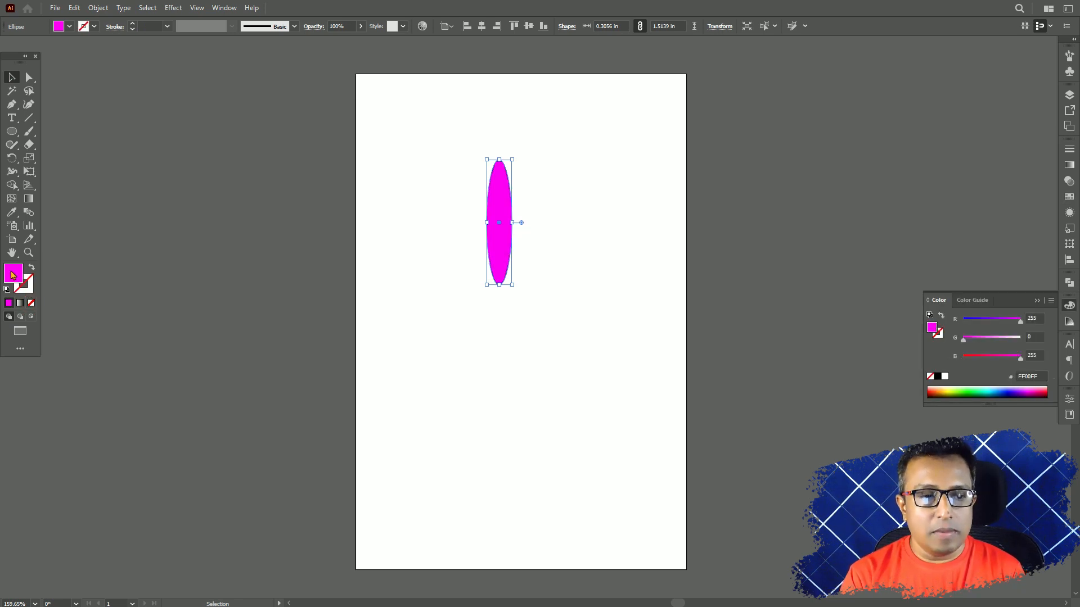
# Step: Try rotating the ellipse about its centre with the Rotate tool, first freely and then constrained to 135°, undoing each rotation
pyautogui.click(12, 158)
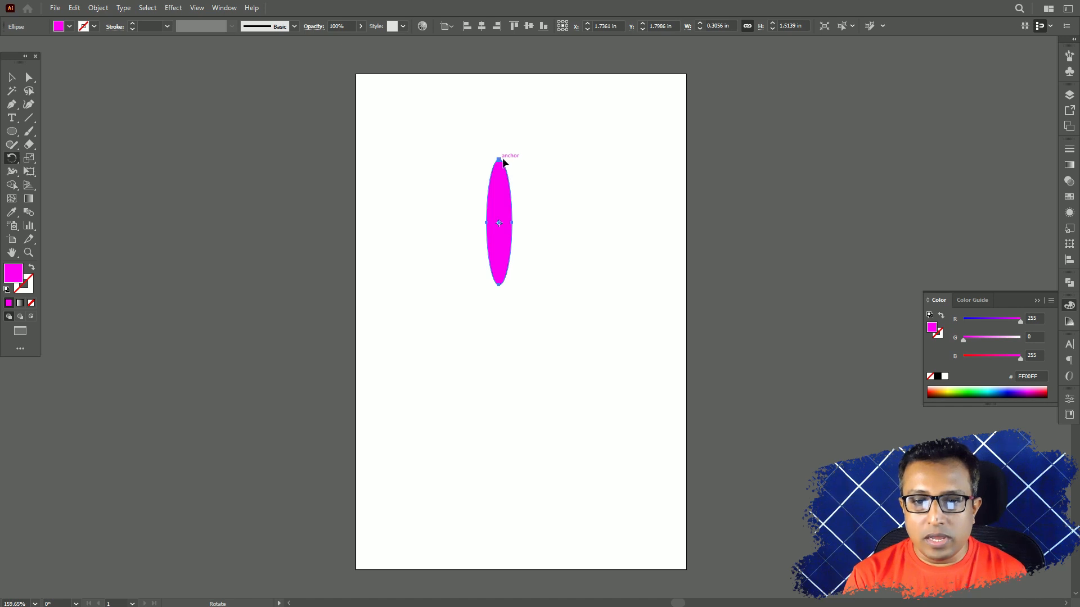
pyautogui.moveTo(501, 159); pyautogui.dragTo(470, 172)
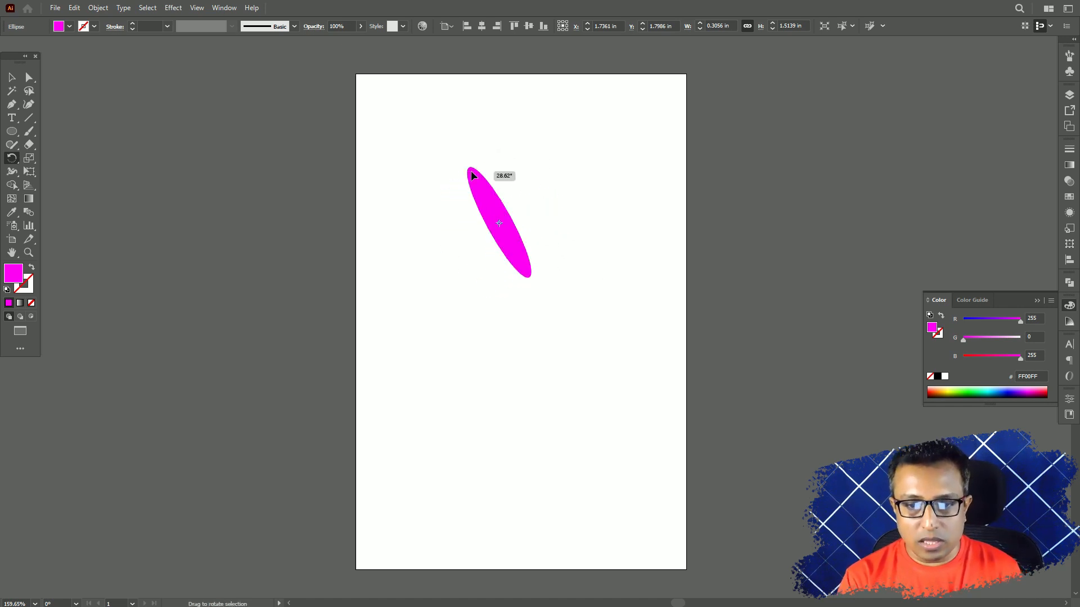
pyautogui.hotkey('ctrl', 'z')
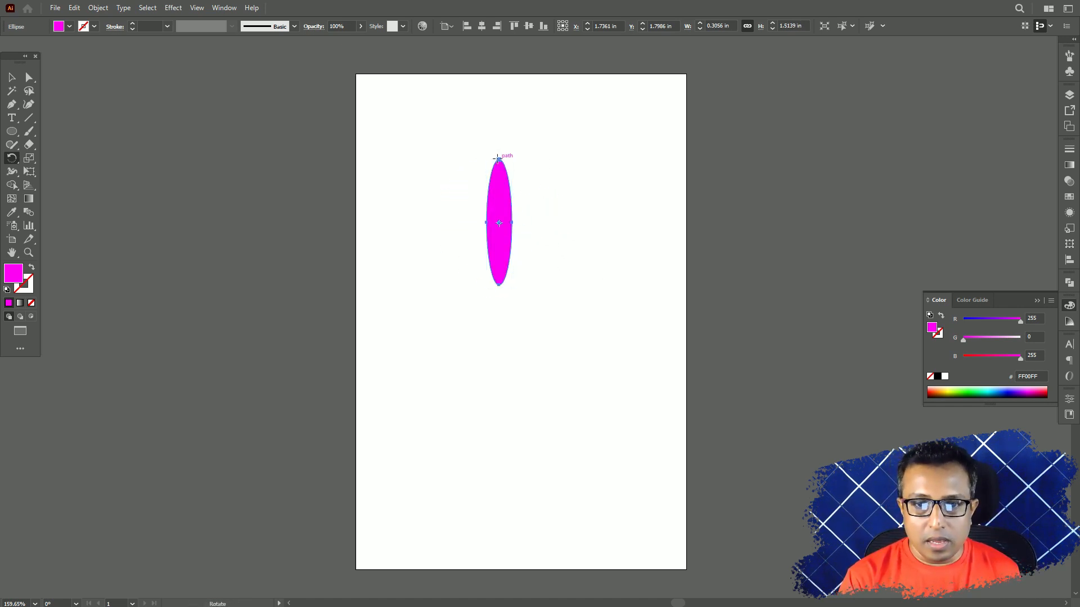
pyautogui.moveTo(530, 175); pyautogui.dragTo(462, 284)
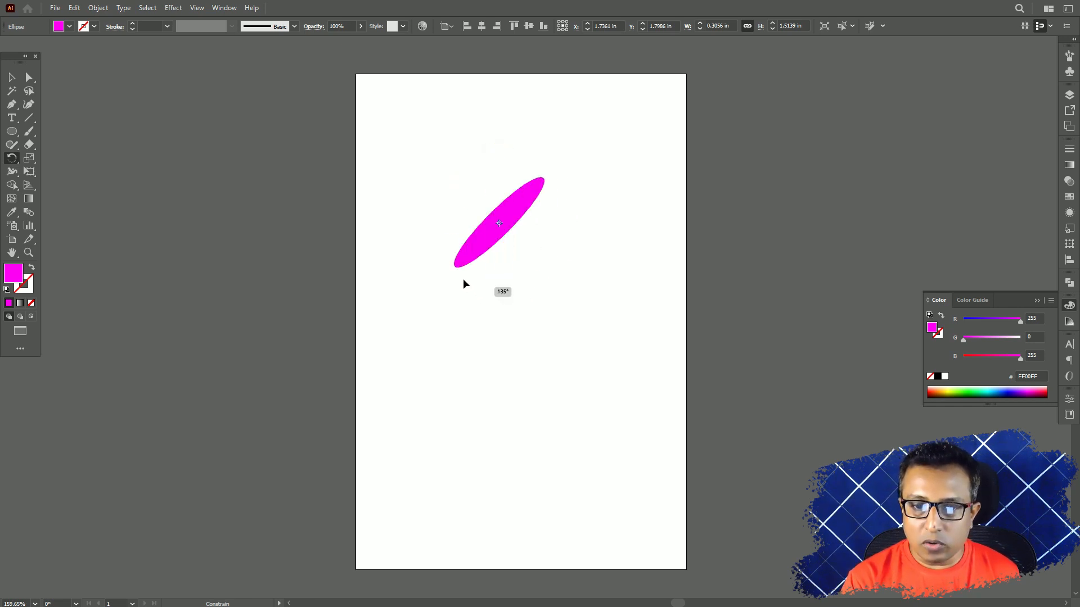
pyautogui.hotkey('ctrl', 'z')
# Step: Widen the ellipse to about 0.42 in and move it to the artboard's horizontal centre
pyautogui.click(11, 79)
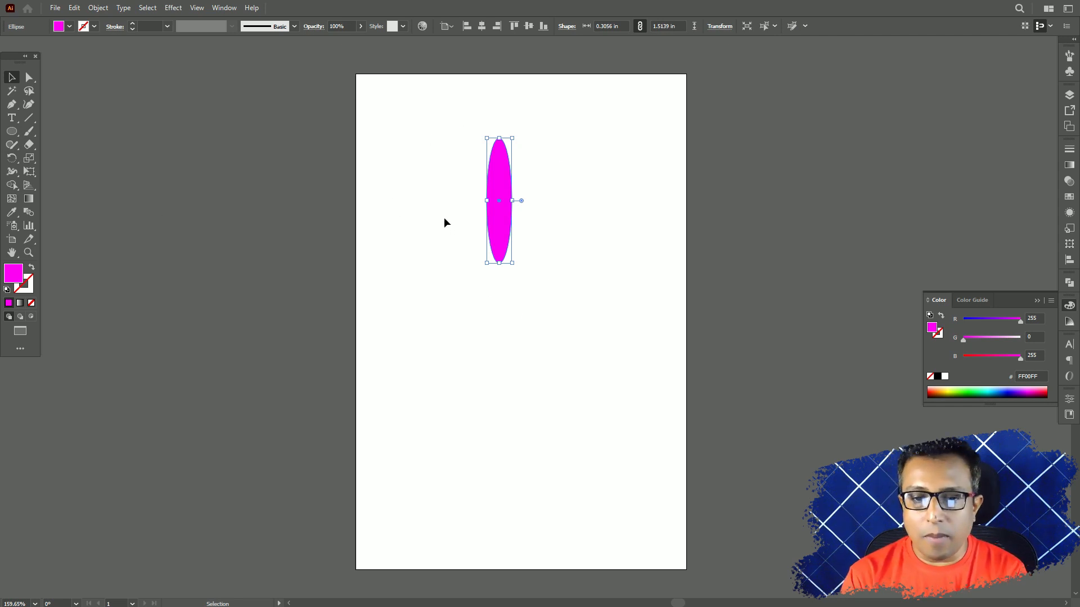
pyautogui.moveTo(512, 201)
pyautogui.mouseDown()
pyautogui.moveTo(575, 201)
pyautogui.moveTo(495, 201)
pyautogui.moveTo(521, 201)
pyautogui.mouseUp()
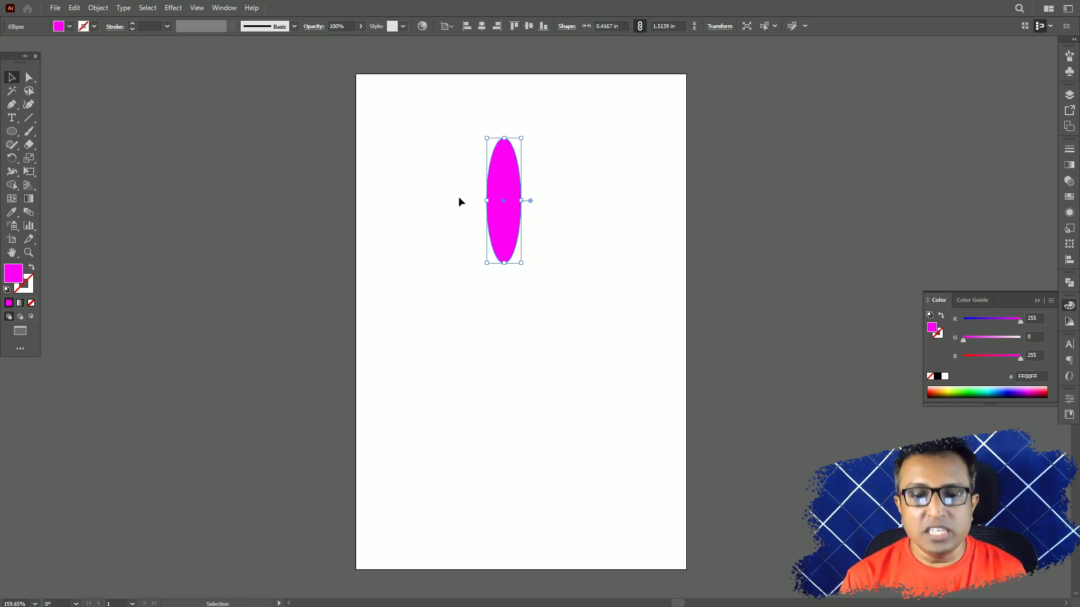
pyautogui.moveTo(505, 201)
pyautogui.mouseDown()
pyautogui.moveTo(515, 221)
pyautogui.moveTo(481, 250)
pyautogui.moveTo(521, 201)
pyautogui.mouseUp()
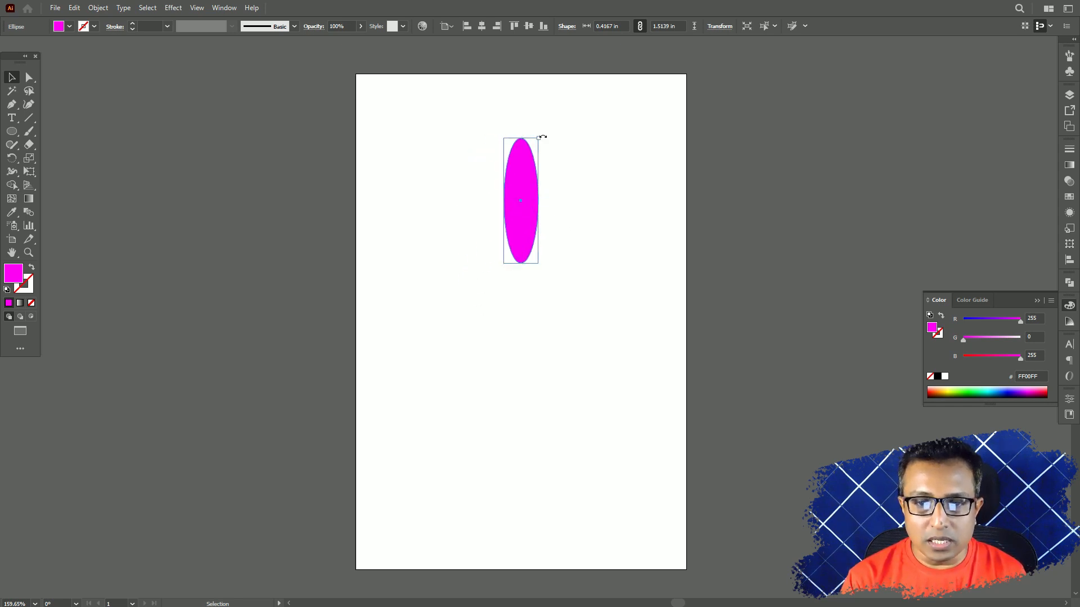
pyautogui.moveTo(543, 136)
pyautogui.mouseDown()
pyautogui.moveTo(568, 145)
pyautogui.moveTo(551, 123)
pyautogui.moveTo(535, 155)
pyautogui.mouseUp()
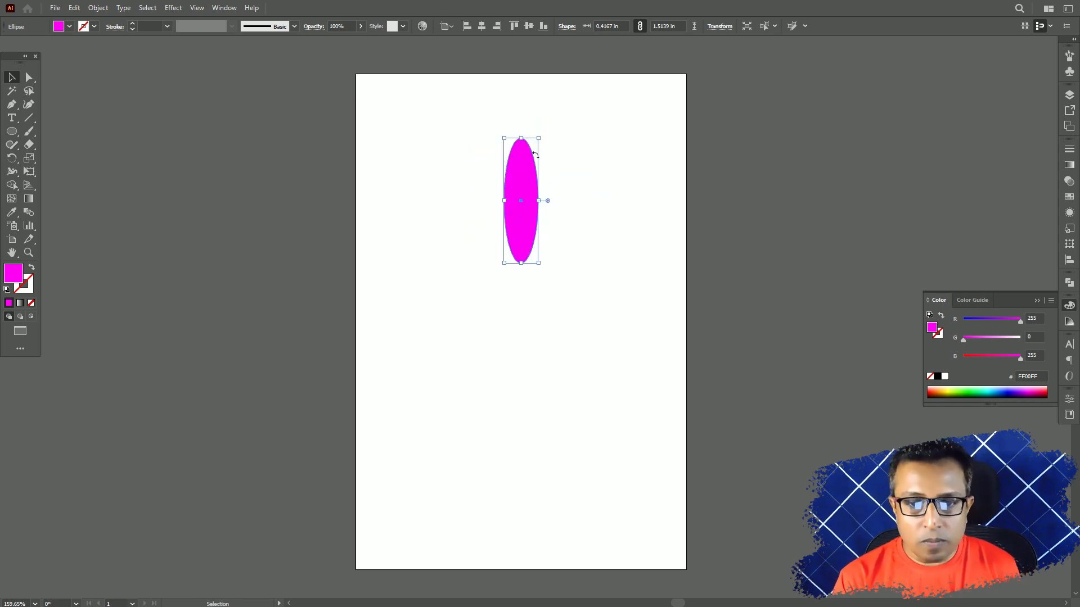
# Step: Try freely rotating the widened ellipse about its centre point with the Rotate tool and undo each rotation
pyautogui.click(12, 158)
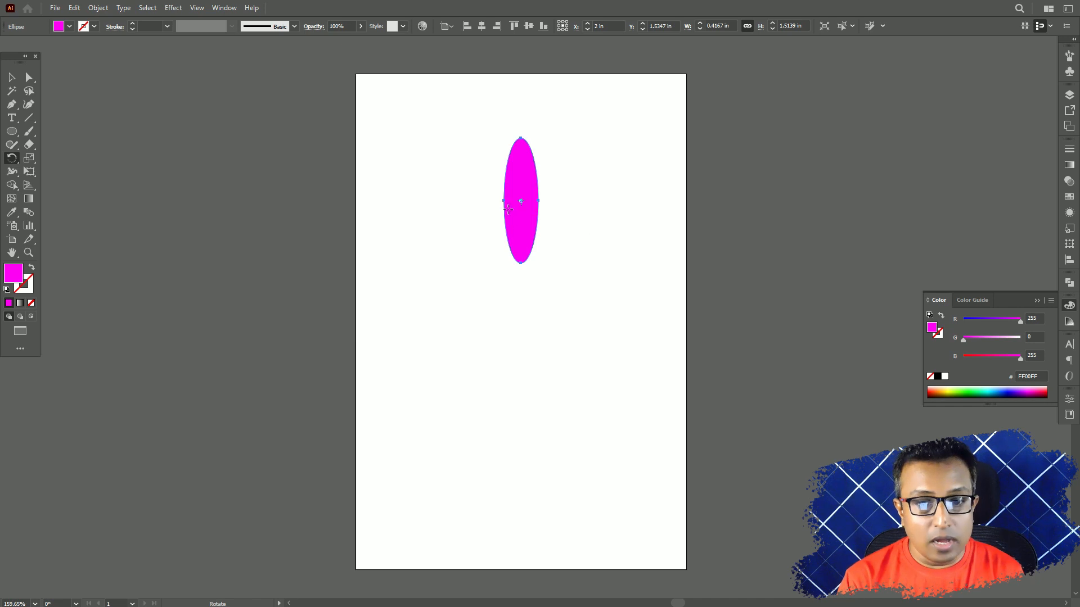
pyautogui.moveTo(520, 201)
pyautogui.mouseDown()
pyautogui.moveTo(517, 218)
pyautogui.moveTo(521, 200)
pyautogui.mouseUp()
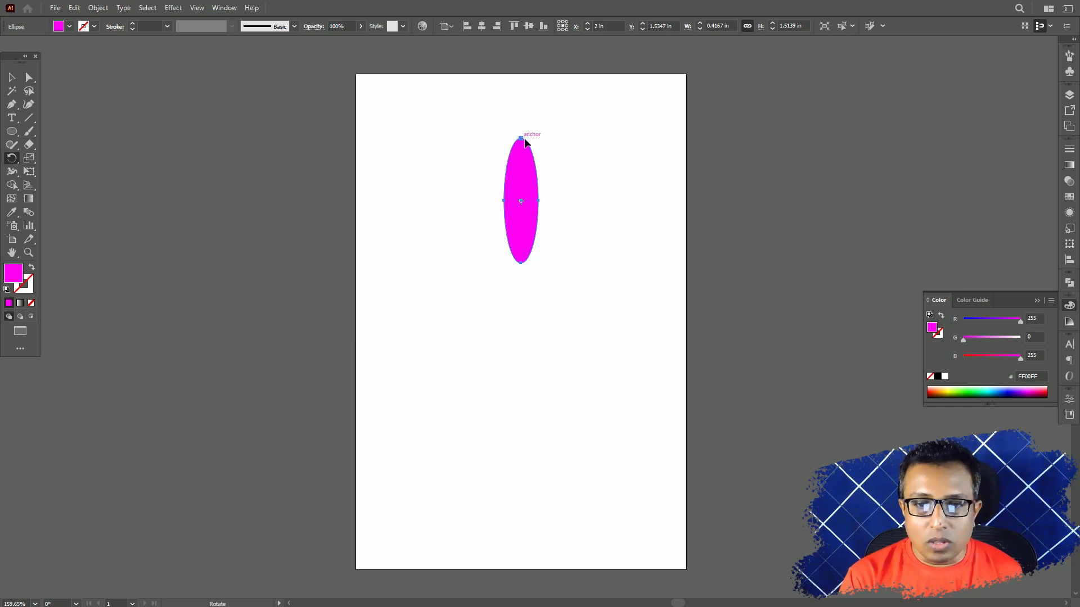
pyautogui.moveTo(522, 138); pyautogui.dragTo(527, 140)
pyautogui.hotkey('ctrl', 'z')
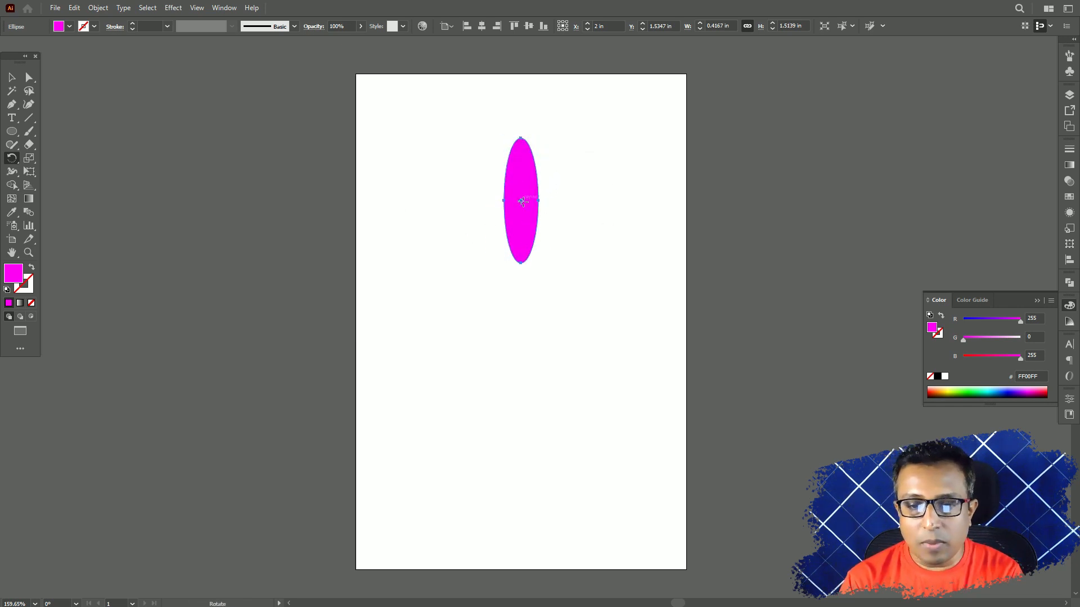
pyautogui.moveTo(526, 137); pyautogui.dragTo(508, 160)
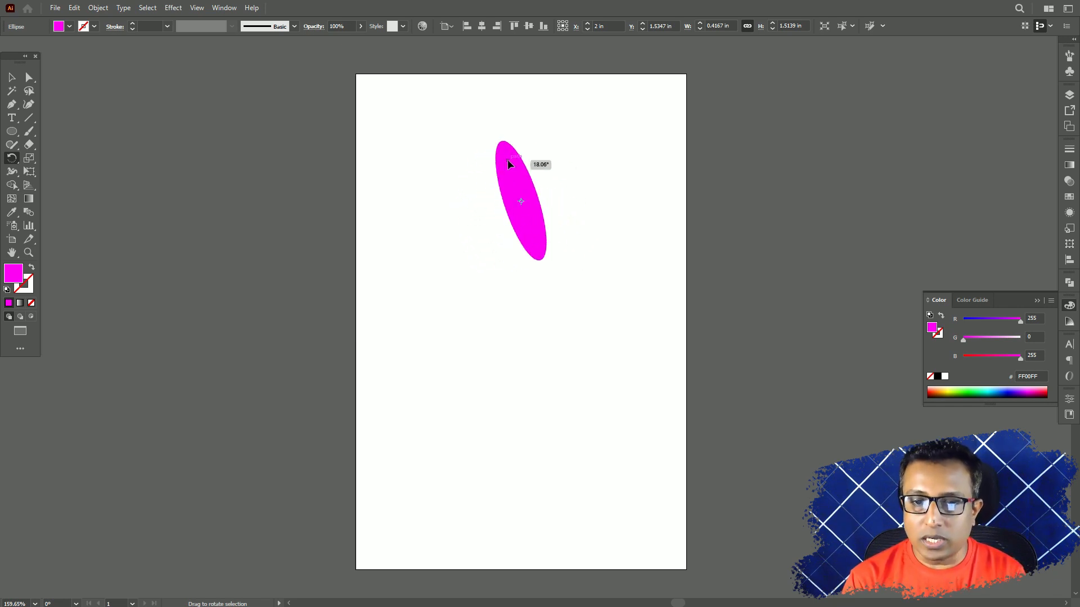
pyautogui.hotkey('ctrl', 'z')
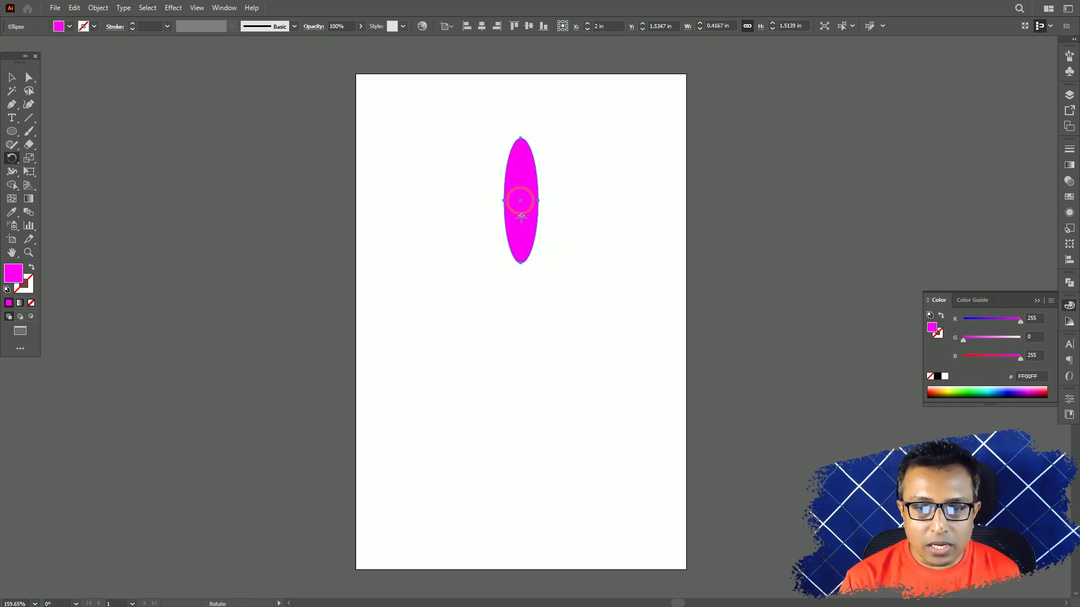
# Step: Set the rotation pivot just above the ellipse's lower end, try rotating the ellipse around it and undo the rotation
pyautogui.click(521, 250)
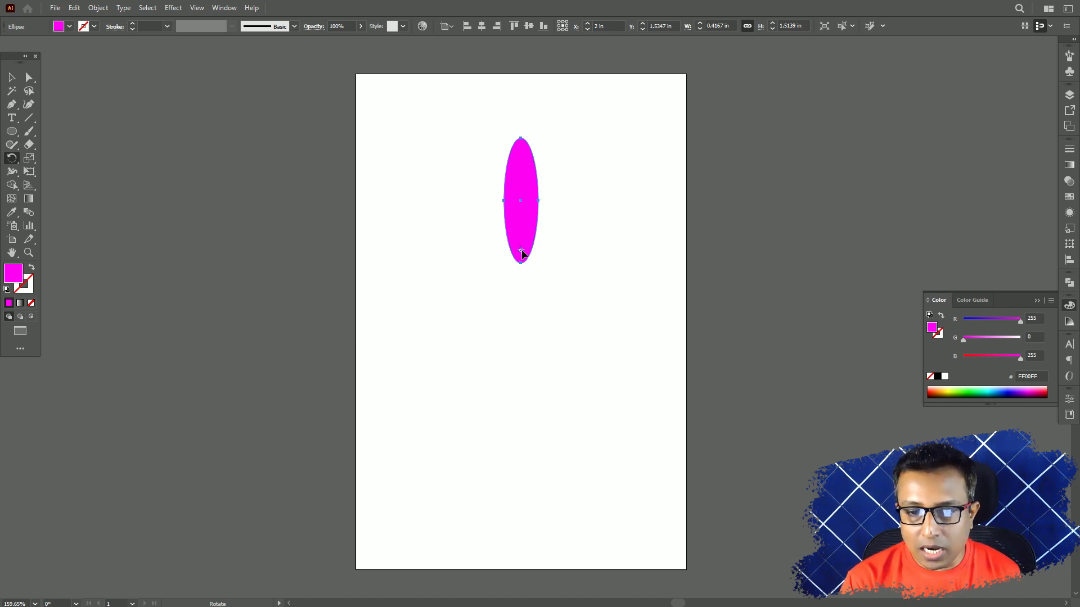
pyautogui.moveTo(518, 136); pyautogui.dragTo(507, 174)
pyautogui.hotkey('ctrl', 'z')
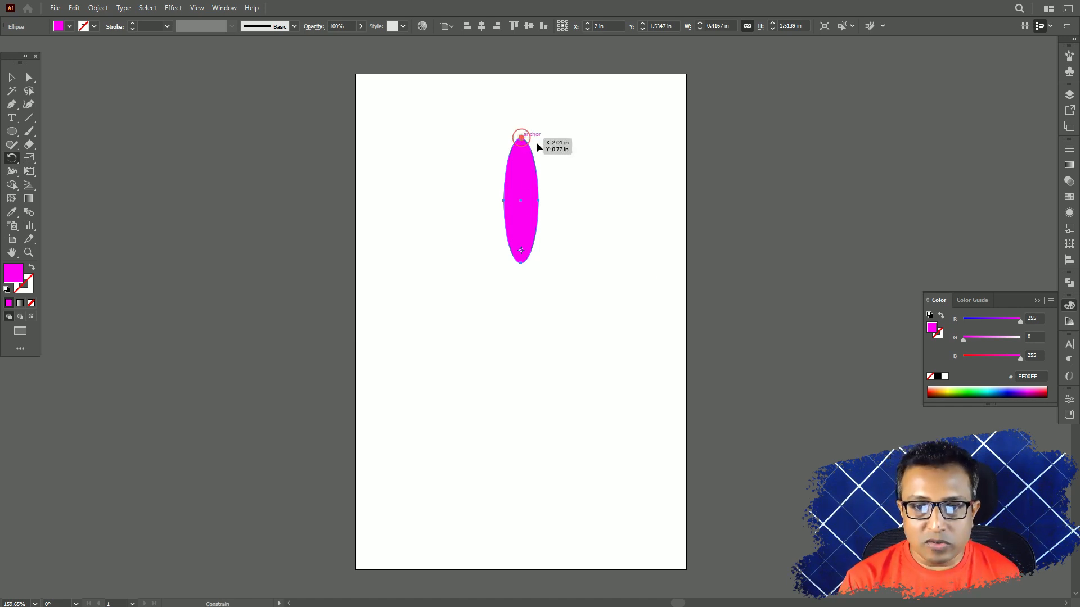
pyautogui.moveTo(520, 136); pyautogui.dragTo(557, 128)
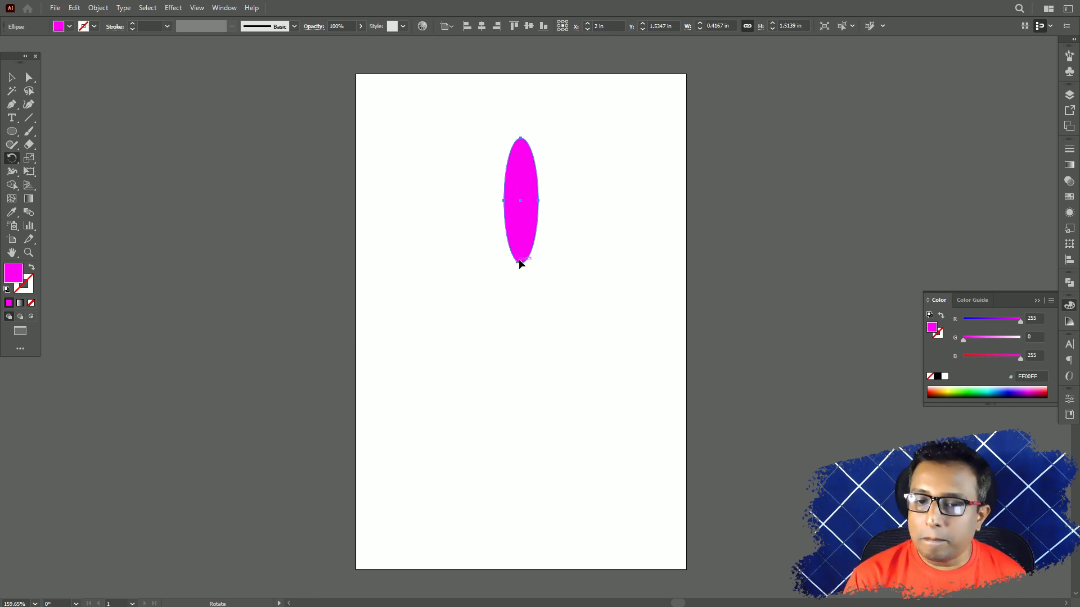
# Step: Try rotating the ellipse clockwise around its bottom anchor point and undo each rotation
pyautogui.moveTo(526, 140); pyautogui.dragTo(604, 179)
pyautogui.press('ctrl')
pyautogui.hotkey('ctrl', 'z')
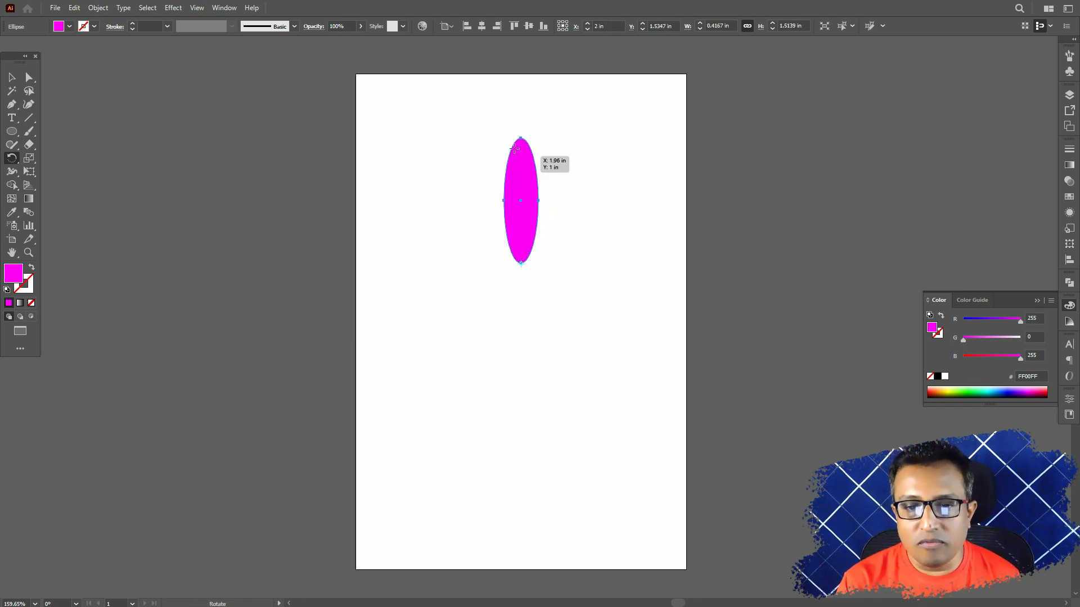
pyautogui.moveTo(527, 140); pyautogui.dragTo(593, 185)
pyautogui.hotkey('ctrl', 'z')
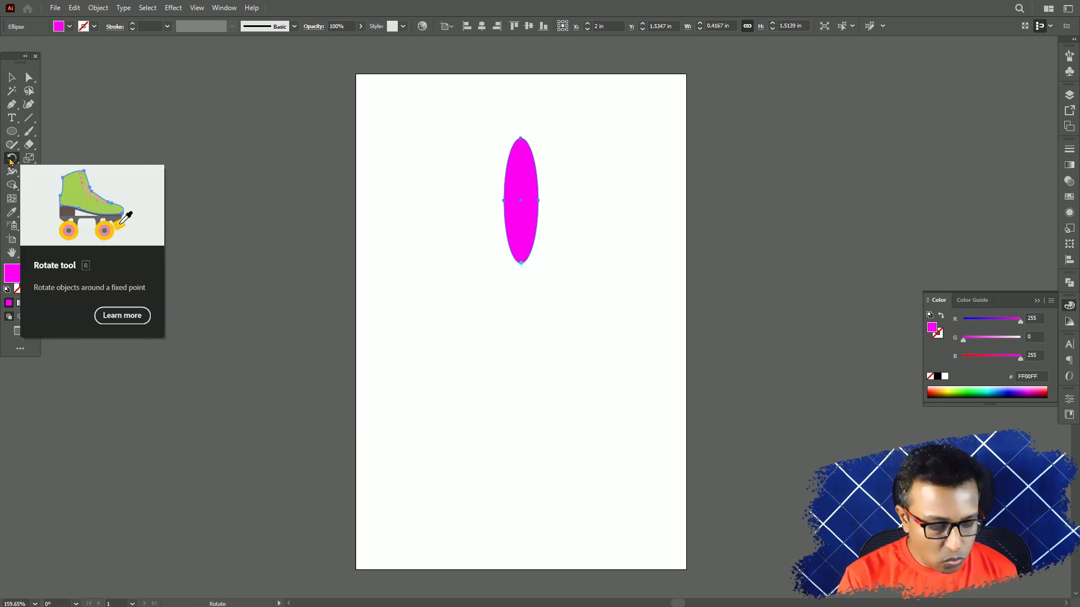
# Step: Create a copy of the ellipse rotated by 360/10 degrees around its bottom anchor point
pyautogui.keyDown('alt'); pyautogui.click(521, 263); pyautogui.keyUp('alt')
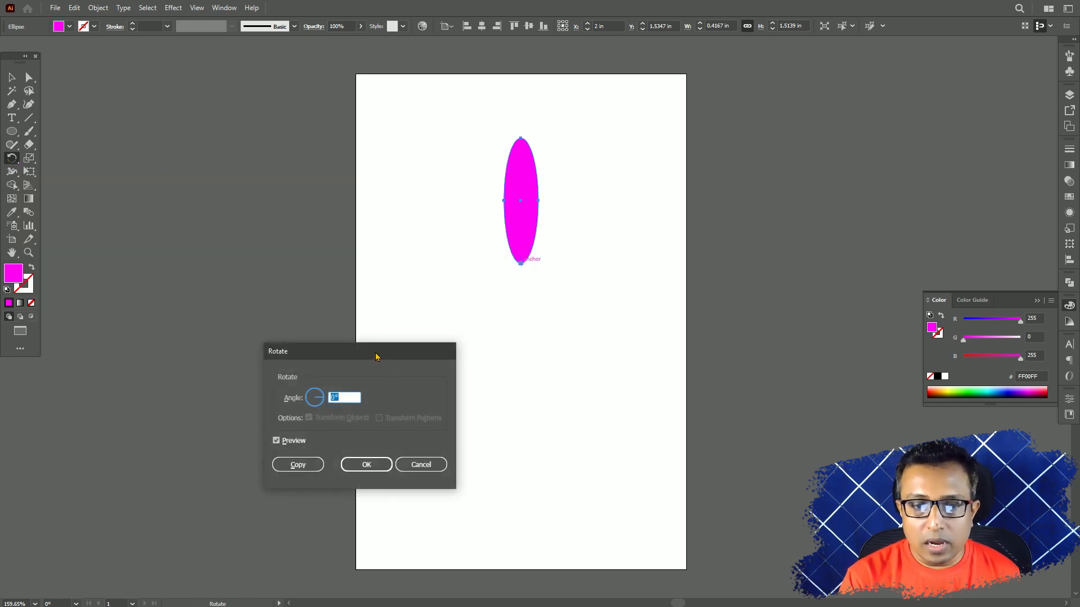
pyautogui.moveTo(376, 356); pyautogui.dragTo(710, 123)
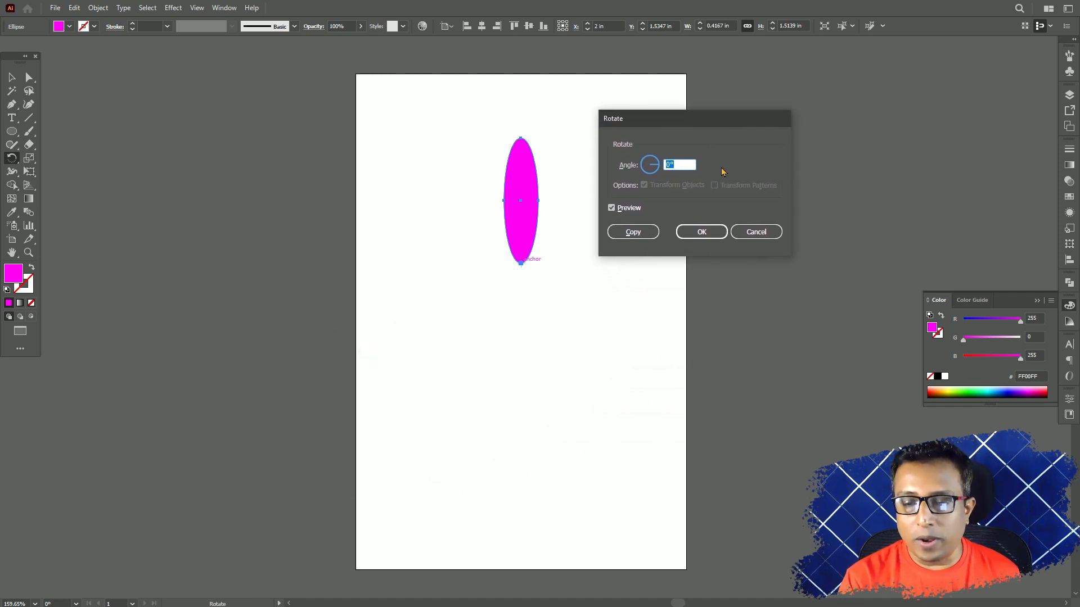
pyautogui.click(685, 165)
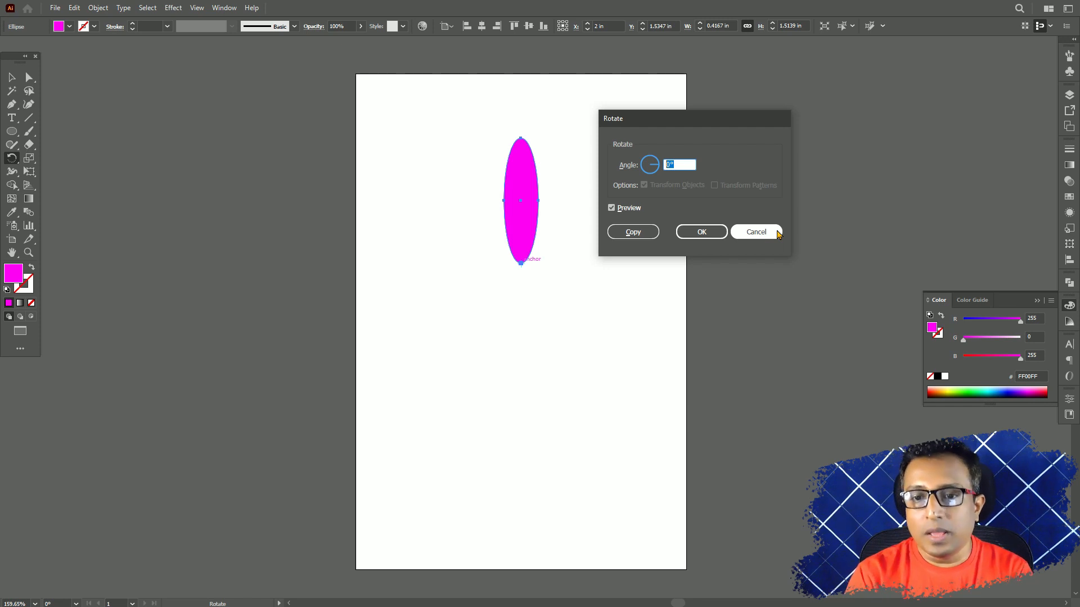
pyautogui.write('360/')
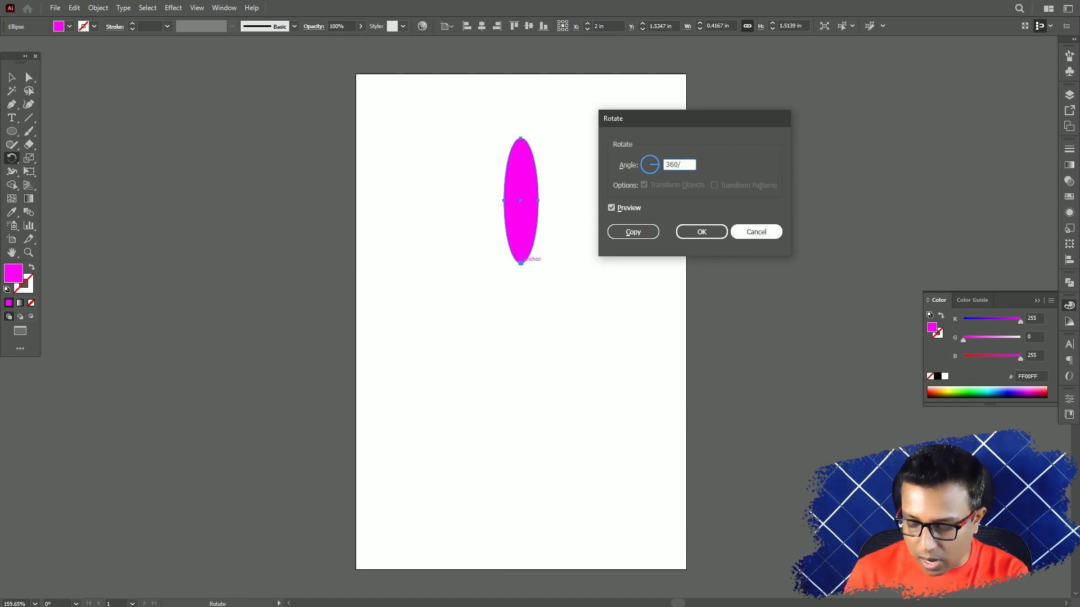
pyautogui.write('1')
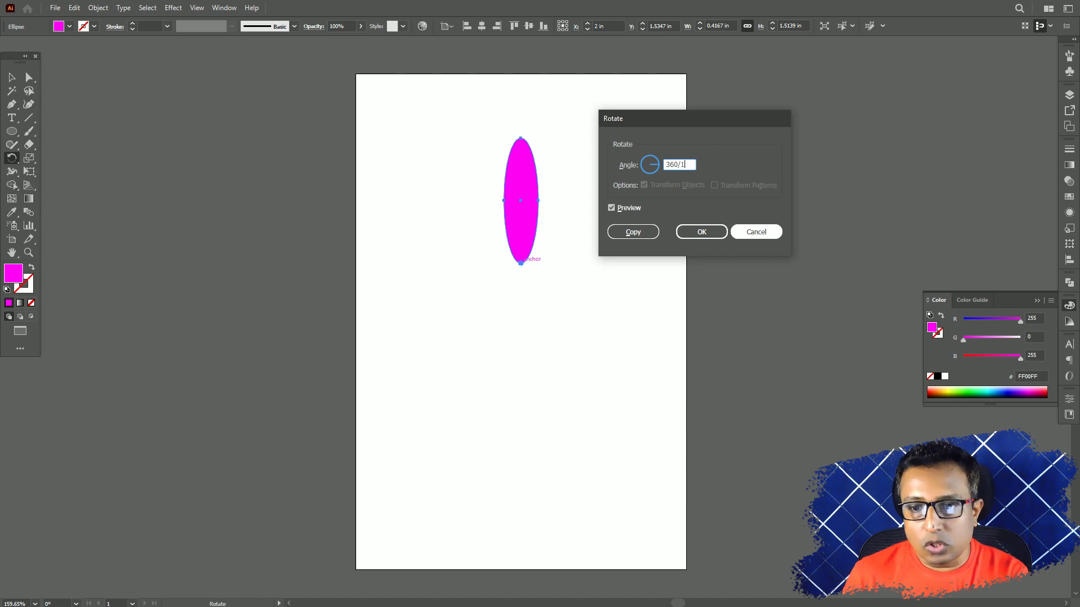
pyautogui.write('0')
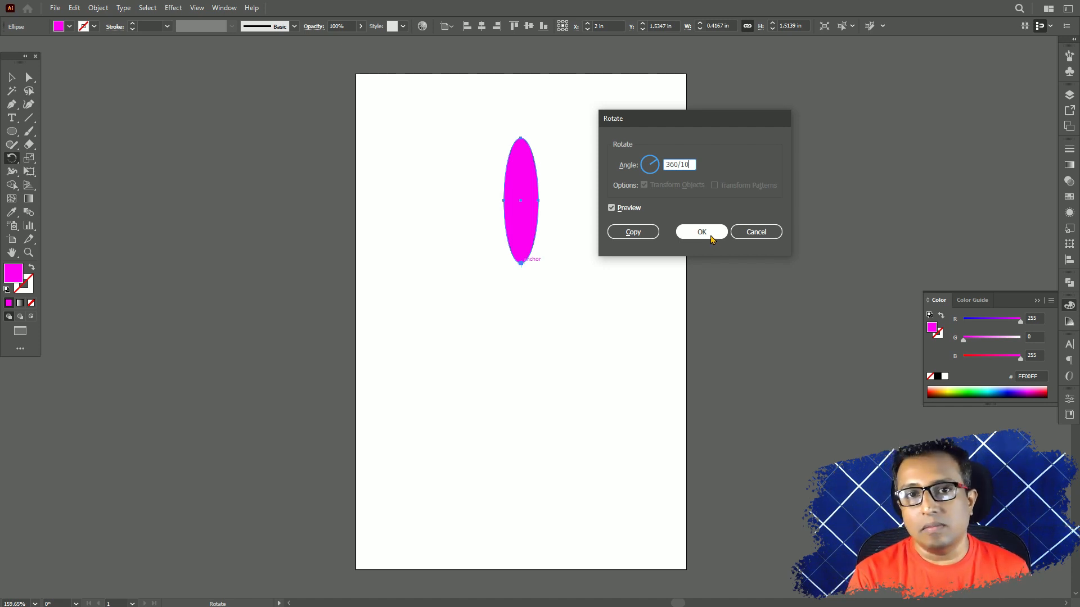
pyautogui.click(632, 232)
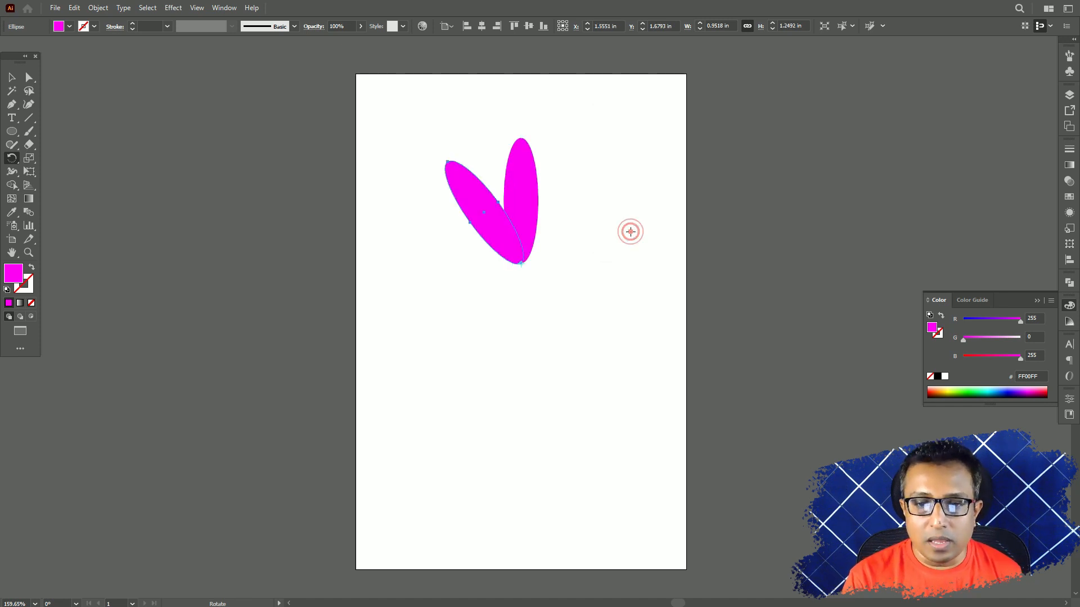
pyautogui.press('v')
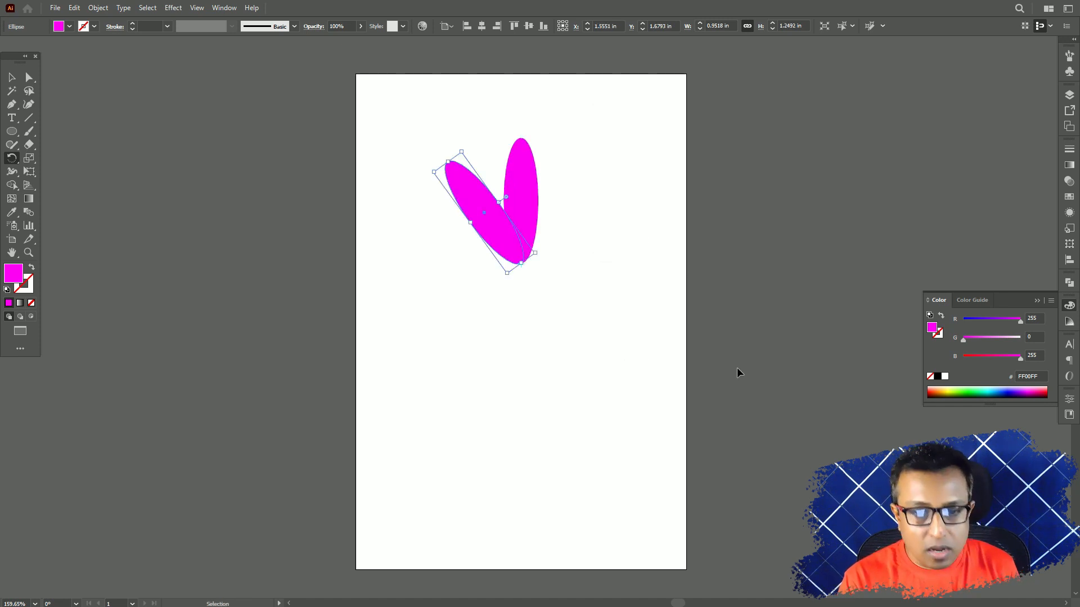
# Step: Repeat the rotated copy of the ellipse until ten petals form a complete radial flower
pyautogui.hotkey('ctrl', 'd')
pyautogui.hotkey('ctrl', 'd')
pyautogui.hotkey('ctrl', 'd')
pyautogui.hotkey('ctrl', 'd')
pyautogui.hotkey('ctrl', 'd')
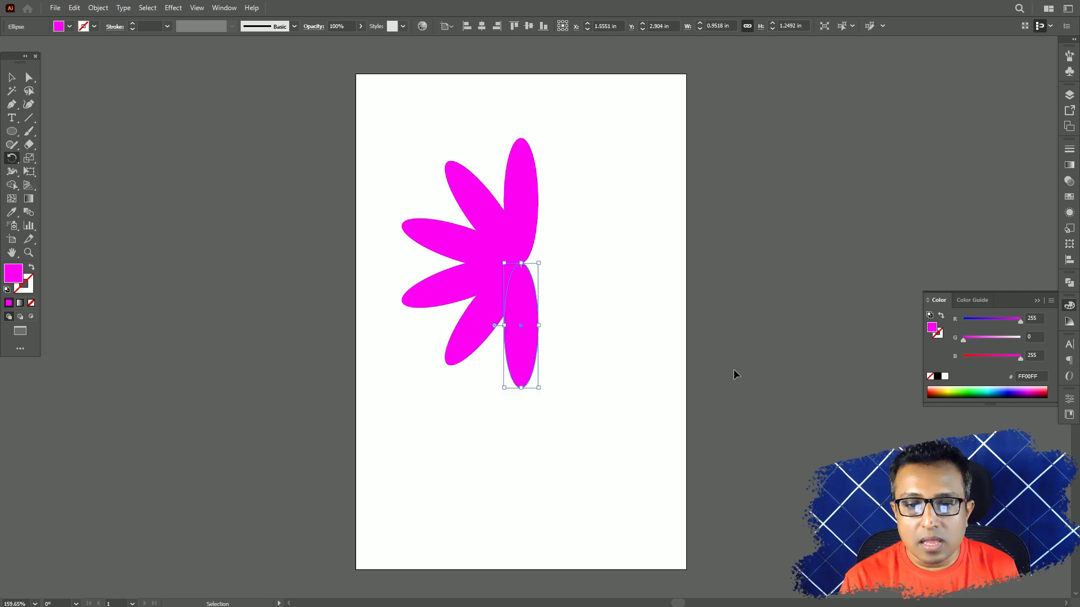
pyautogui.hotkey('ctrl', 'd')
pyautogui.hotkey('ctrl', 'd')
pyautogui.hotkey('ctrl', 'd')
pyautogui.press('r')
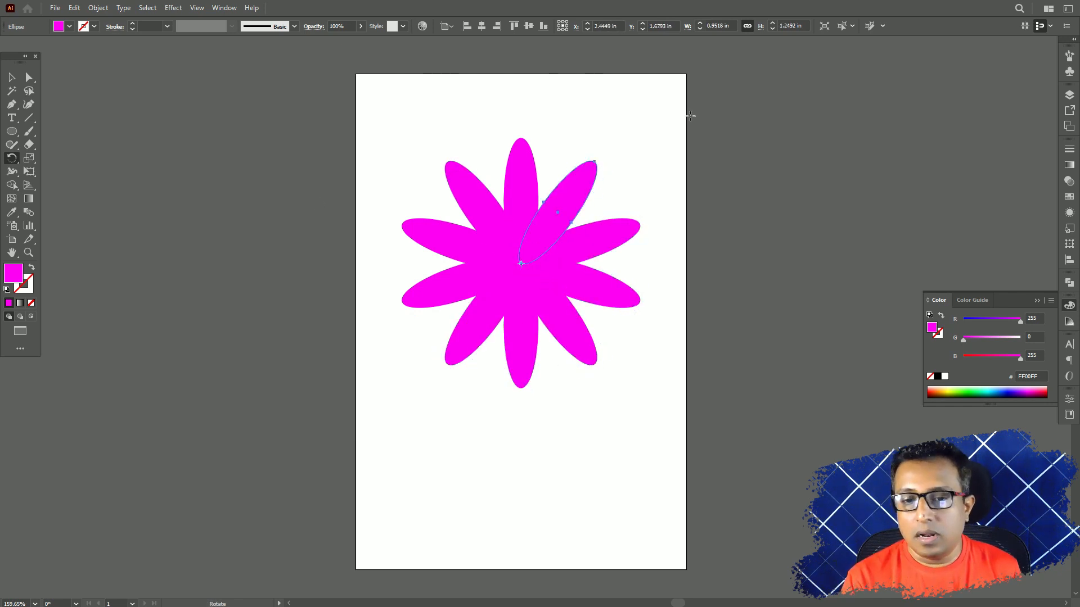
# Step: Undo all the rotated ellipse copies back to the single original ellipse
pyautogui.press('ctrl')
pyautogui.hotkey('ctrl', 'z')
pyautogui.hotkey('ctrl', 'z')
pyautogui.hotkey('ctrl', 'z')
pyautogui.hotkey('ctrl', 'z')
pyautogui.hotkey('ctrl', 'z')
pyautogui.hotkey('ctrl', 'z')
pyautogui.hotkey('ctrl', 'z')
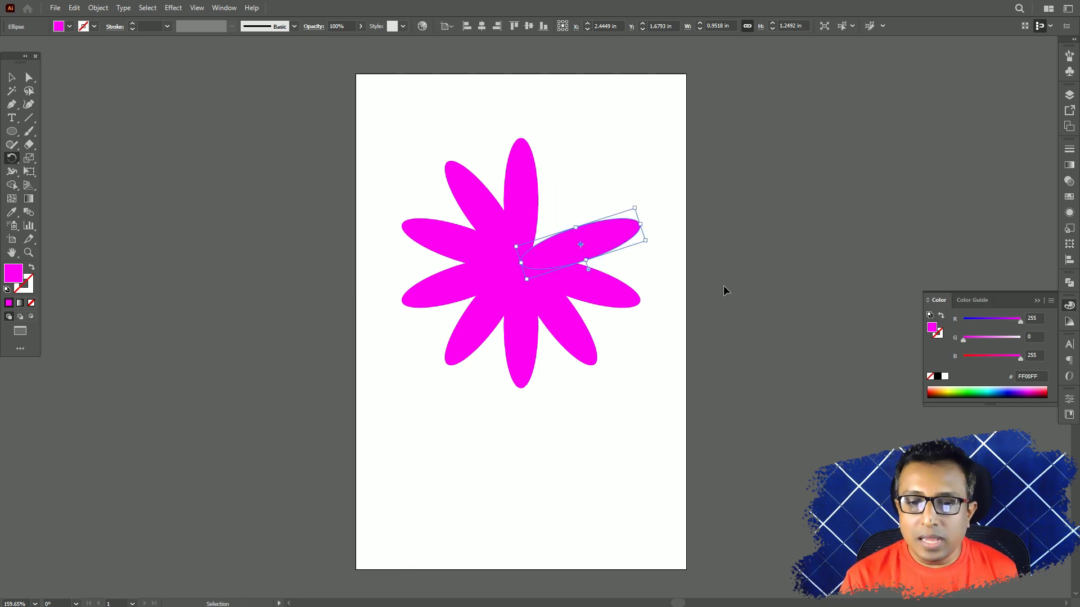
pyautogui.hotkey('ctrl', 'z')
pyautogui.hotkey('ctrl', 'z')
pyautogui.hotkey('ctrl', 'z')
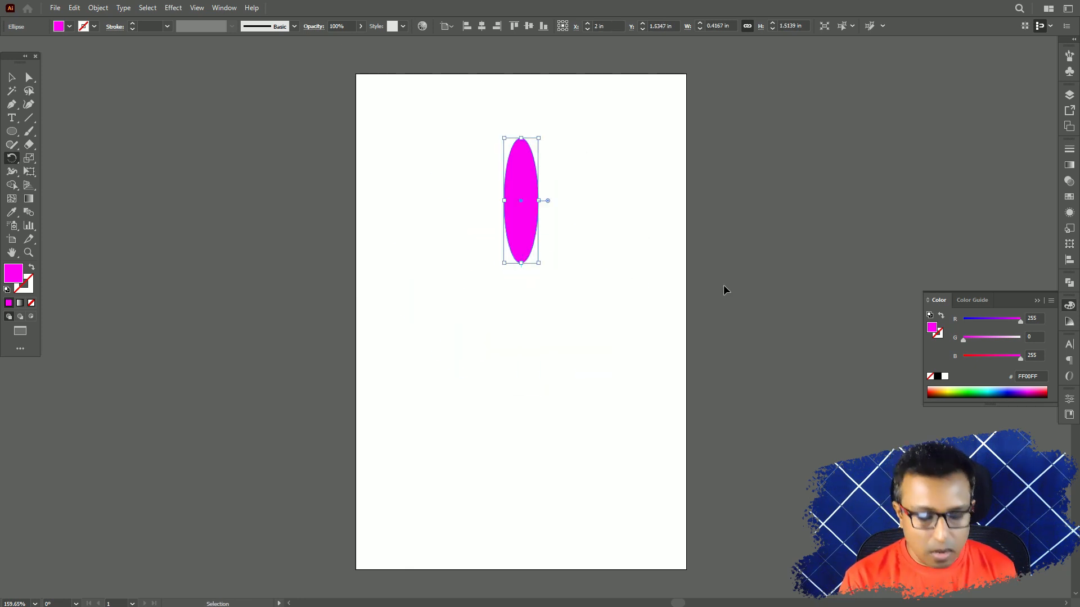
# Step: Delete the ellipse, then draw a magenta circle about 1.32 in in diameter near the middle of the artboard
pyautogui.click(11, 132)
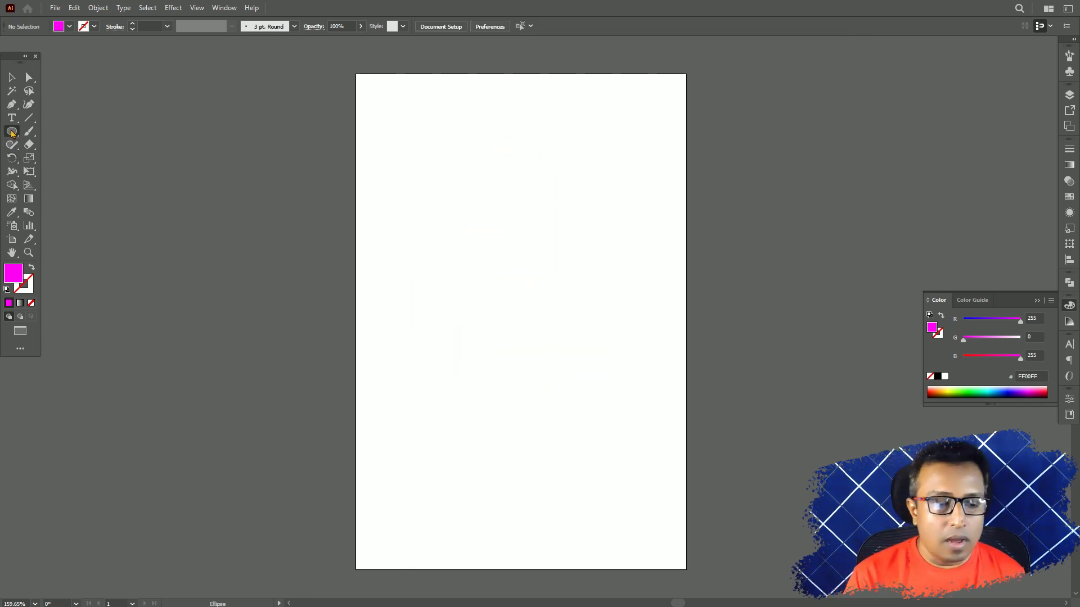
pyautogui.moveTo(485, 236); pyautogui.dragTo(595, 345)
pyautogui.press('v')
pyautogui.moveTo(544, 320); pyautogui.dragTo(521, 335)
# Step: Draw a five-pointed star about 0.24 in wide above the circle and move it closer to the circle
pyautogui.click(12, 131)
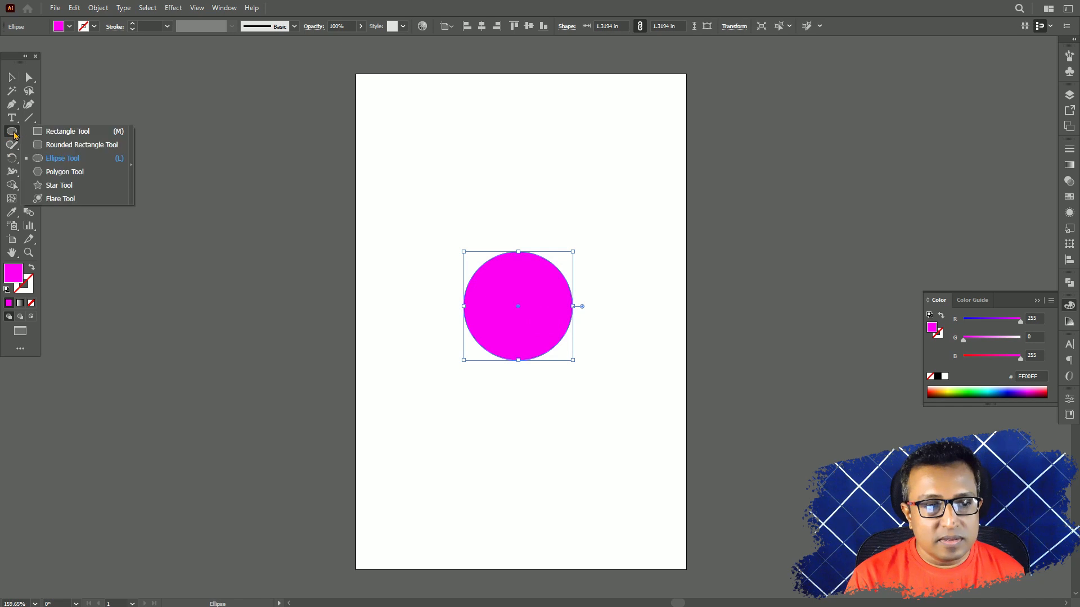
pyautogui.click(43, 187)
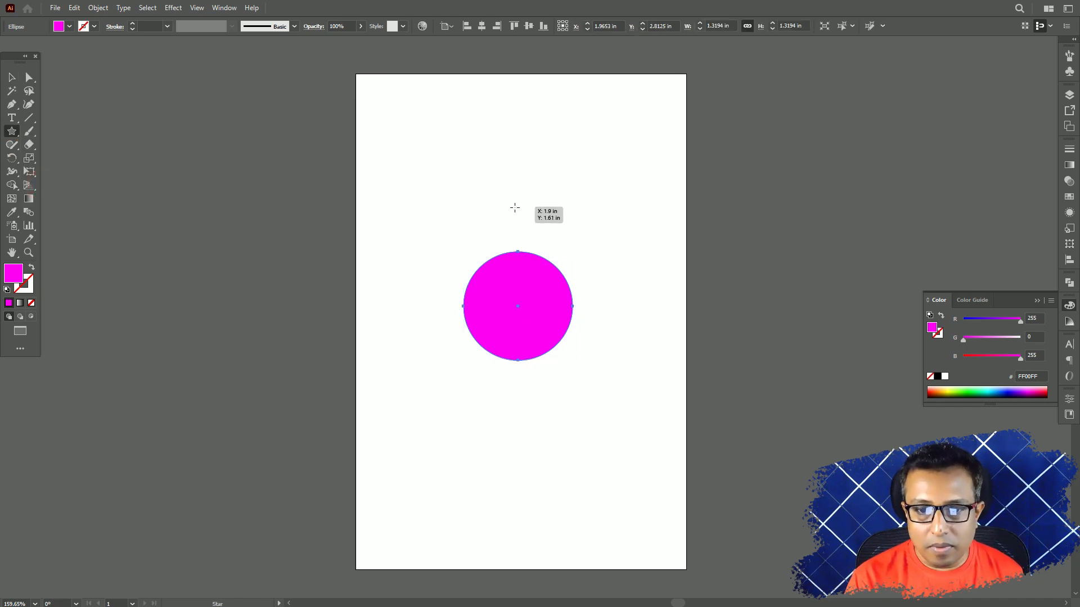
pyautogui.moveTo(511, 208); pyautogui.dragTo(520, 218)
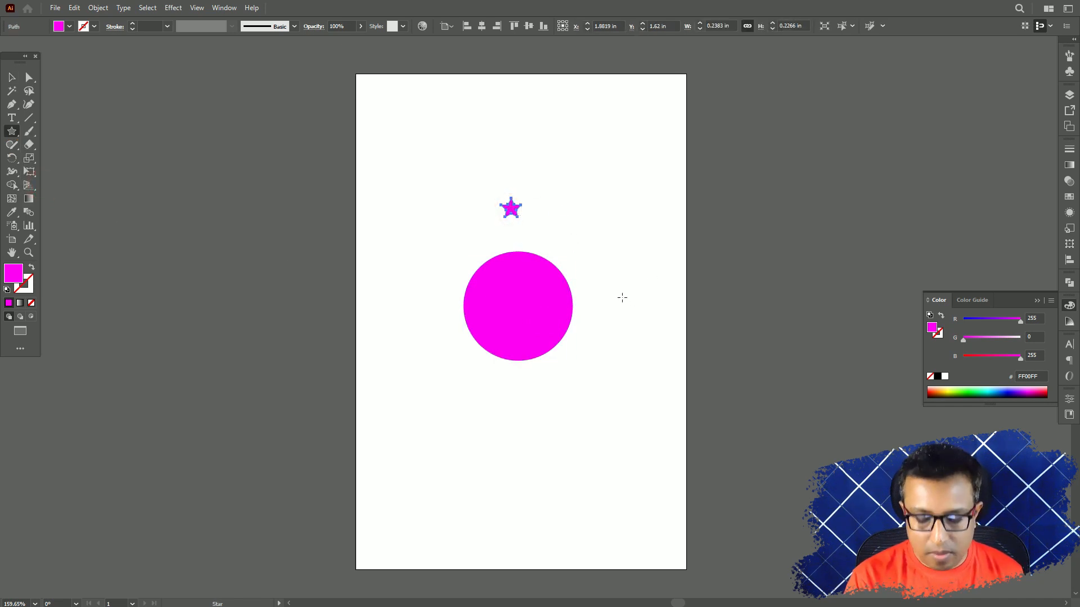
pyautogui.hotkey('ctrl', '+')
pyautogui.hotkey('ctrl', '+')
pyautogui.moveTo(646, 378); pyautogui.dragTo(591, 181)
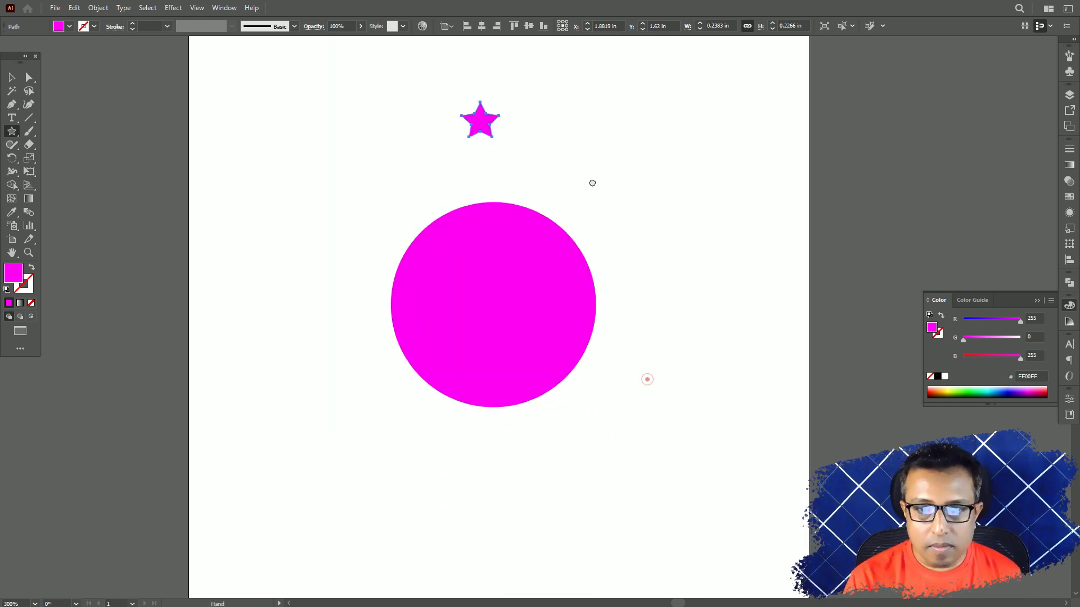
pyautogui.click(11, 77)
pyautogui.moveTo(478, 120); pyautogui.dragTo(496, 156)
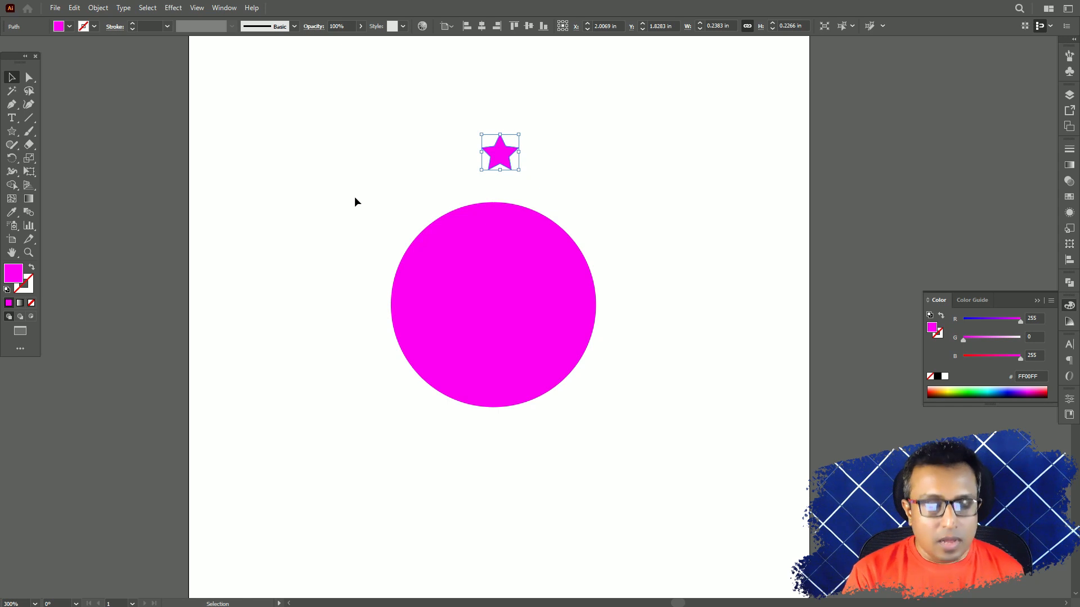
# Step: Show the rulers and place a vertical and a horizontal guide through the circle's centre
pyautogui.press('a')
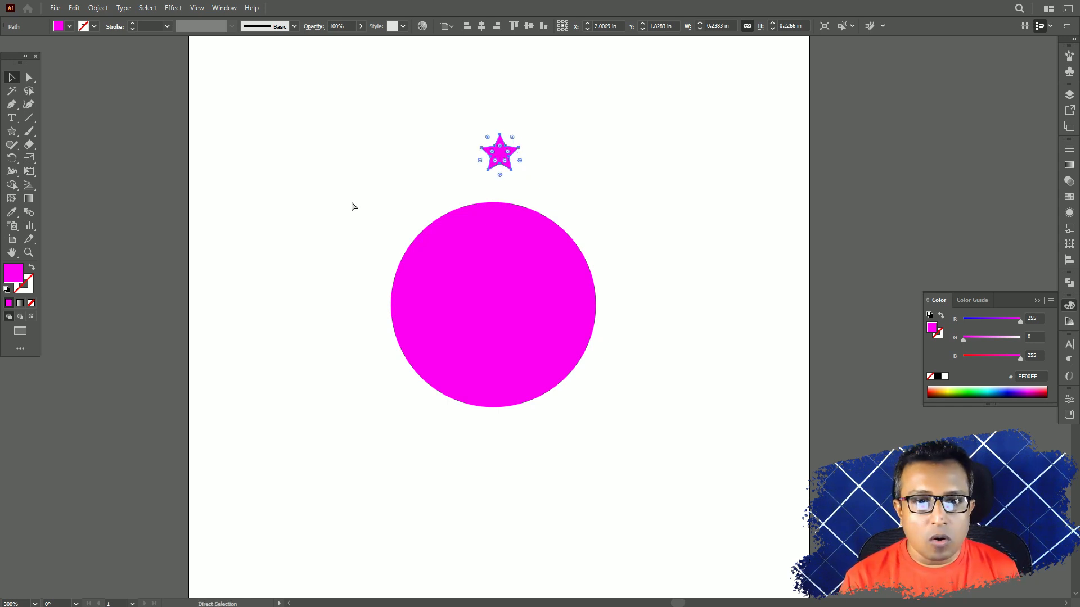
pyautogui.hotkey('ctrl', 'r')
pyautogui.press('v')
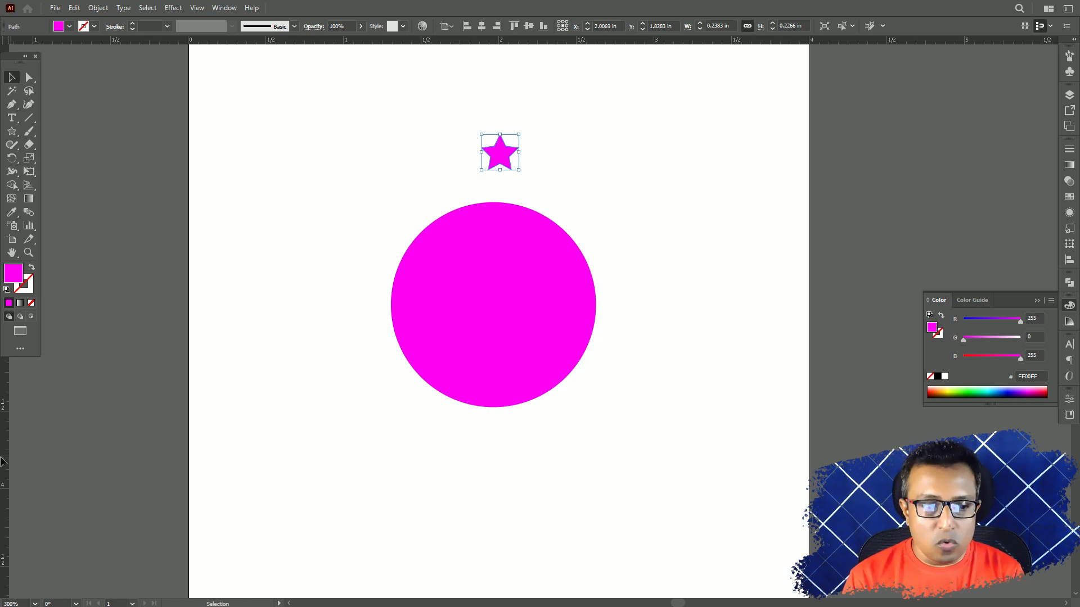
pyautogui.moveTo(2, 461); pyautogui.dragTo(492, 455)
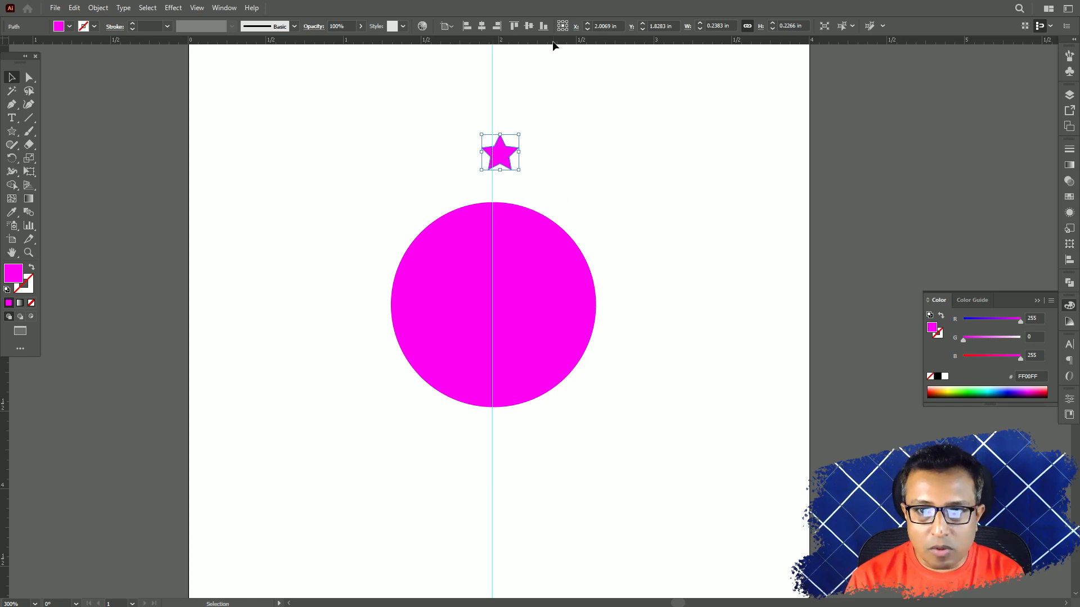
pyautogui.moveTo(554, 41); pyautogui.dragTo(545, 309)
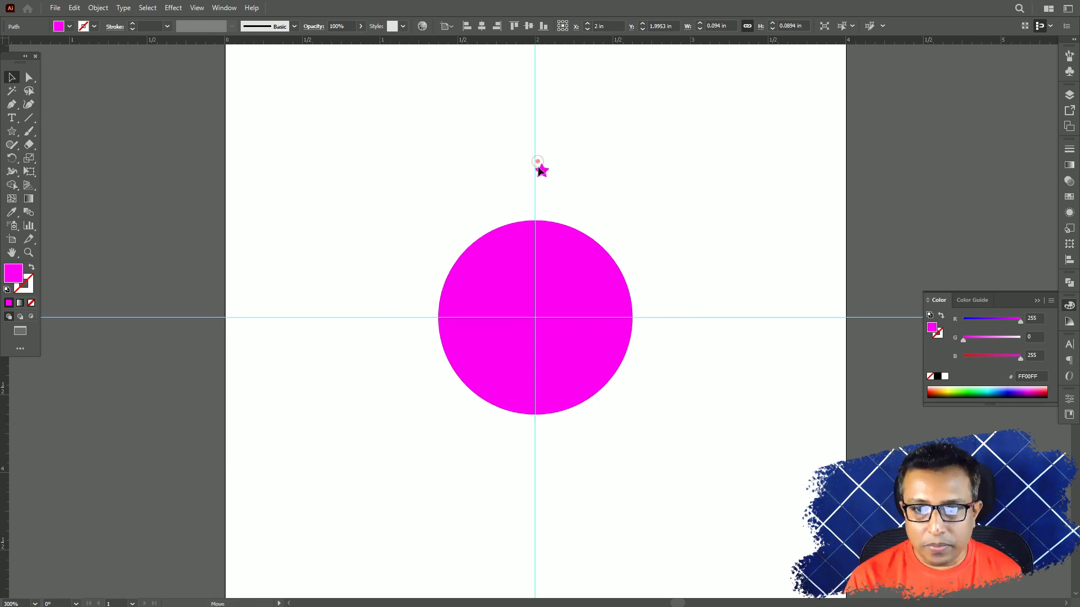
# Step: Place the small star on the vertical guide above the circle and create a copy rotated by 360/25 degrees around the circle's centre
pyautogui.moveTo(539, 170); pyautogui.dragTo(535, 176)
pyautogui.press('r')
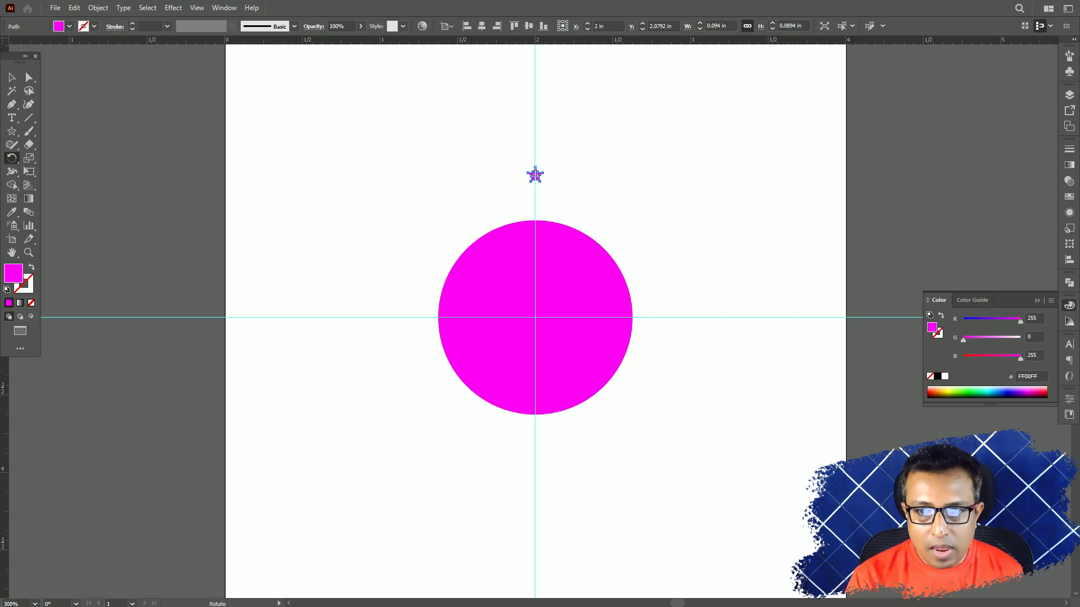
pyautogui.keyDown('alt'); pyautogui.click(535, 319); pyautogui.keyUp('alt')
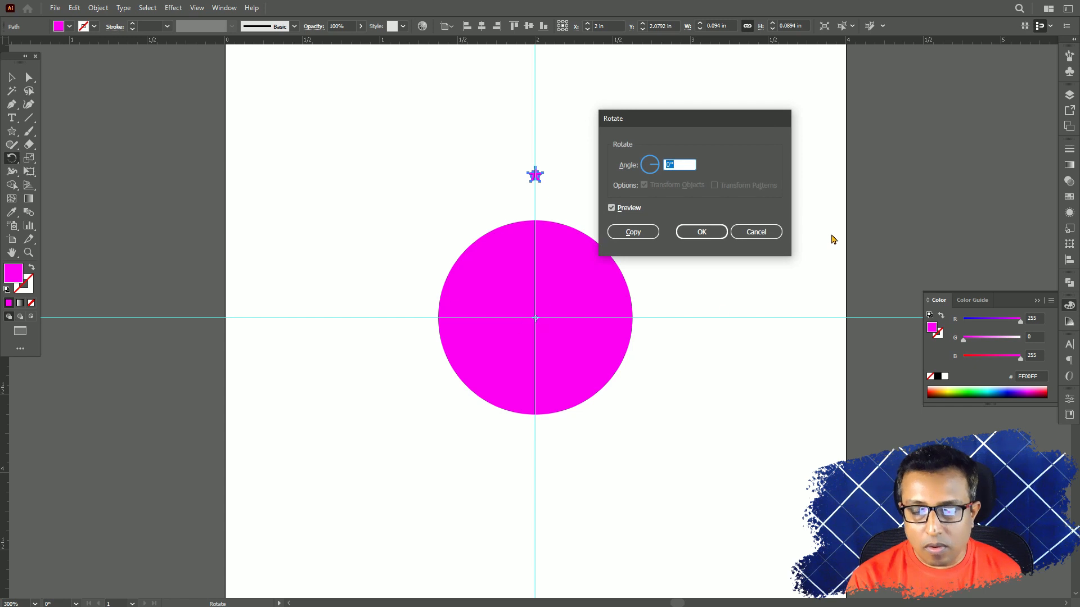
pyautogui.moveTo(698, 124); pyautogui.dragTo(740, 104)
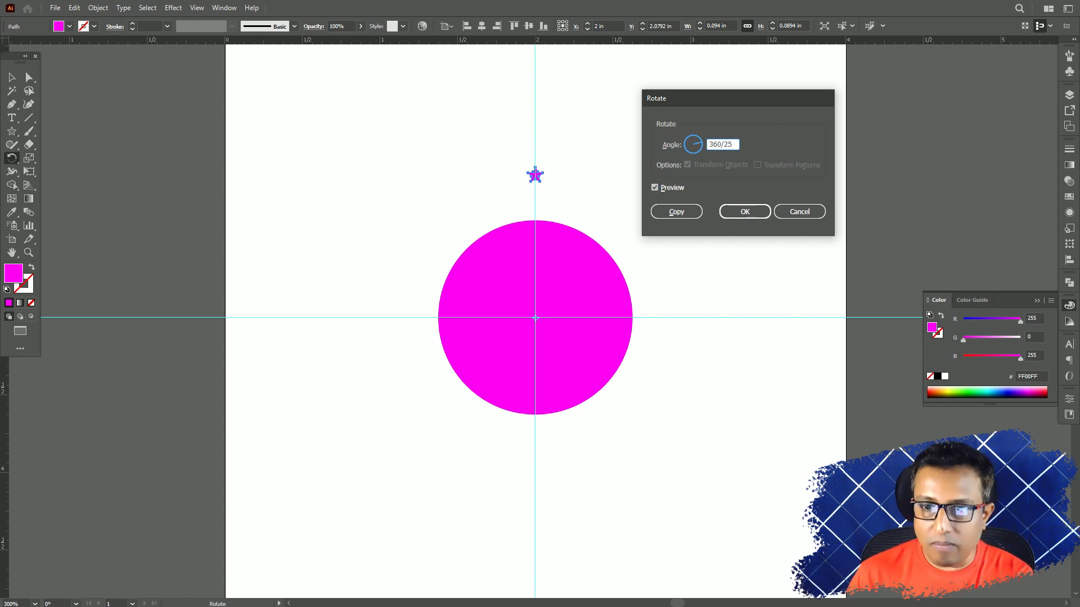
pyautogui.click(677, 212)
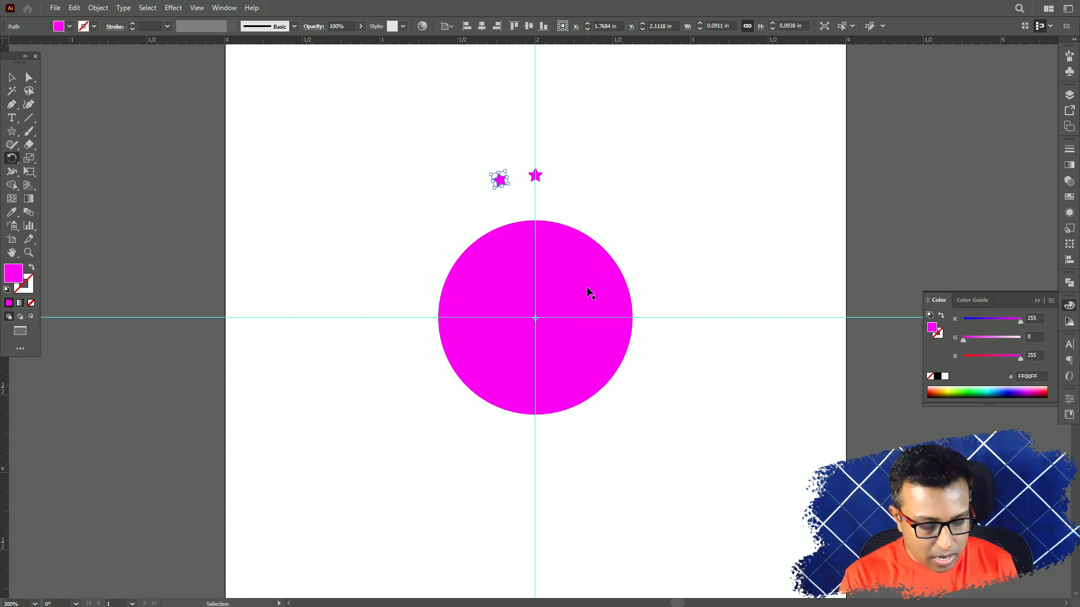
# Step: Repeat the rotated copy of the star until 25 stars form a full ring around the circle
pyautogui.hotkey('ctrl', 'd')
pyautogui.hotkey('ctrl', 'd')
pyautogui.hotkey('ctrl', 'd')
pyautogui.hotkey('ctrl', 'd')
pyautogui.hotkey('ctrl', 'd')
pyautogui.hotkey('ctrl', 'd')
pyautogui.hotkey('ctrl', 'd')
pyautogui.hotkey('ctrl', 'd')
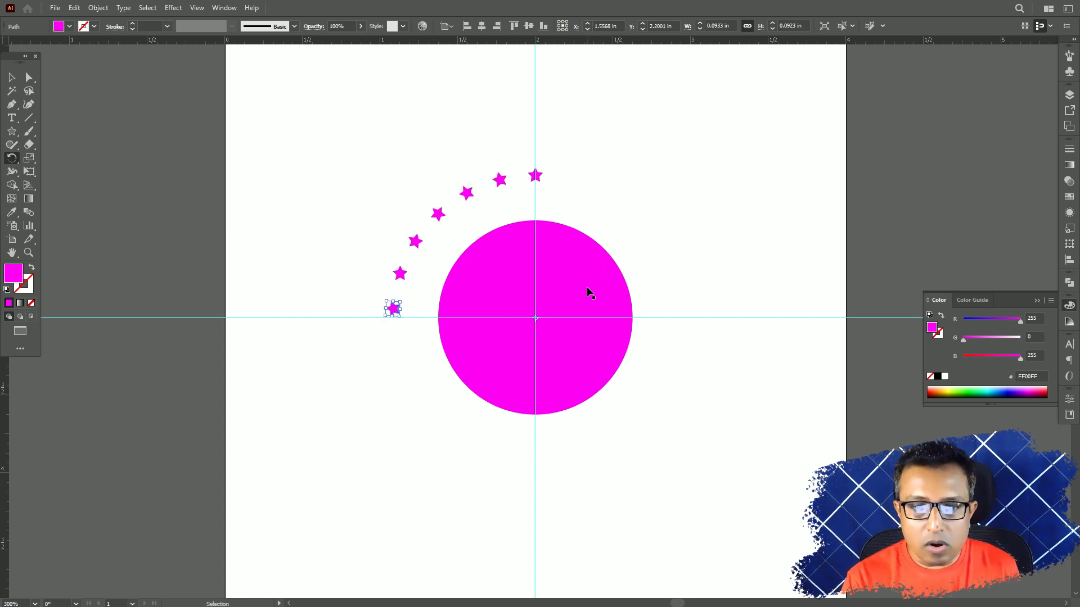
pyautogui.hotkey('ctrl', 'd')
pyautogui.hotkey('ctrl', 'd')
pyautogui.hotkey('ctrl', 'd')
pyautogui.hotkey('ctrl', 'd')
pyautogui.hotkey('ctrl', 'd')
pyautogui.hotkey('ctrl', 'd')
pyautogui.hotkey('ctrl', 'd')
pyautogui.hotkey('ctrl', 'd')
pyautogui.hotkey('ctrl', 'd')
pyautogui.hotkey('ctrl', 'd')
pyautogui.hotkey('ctrl', 'd')
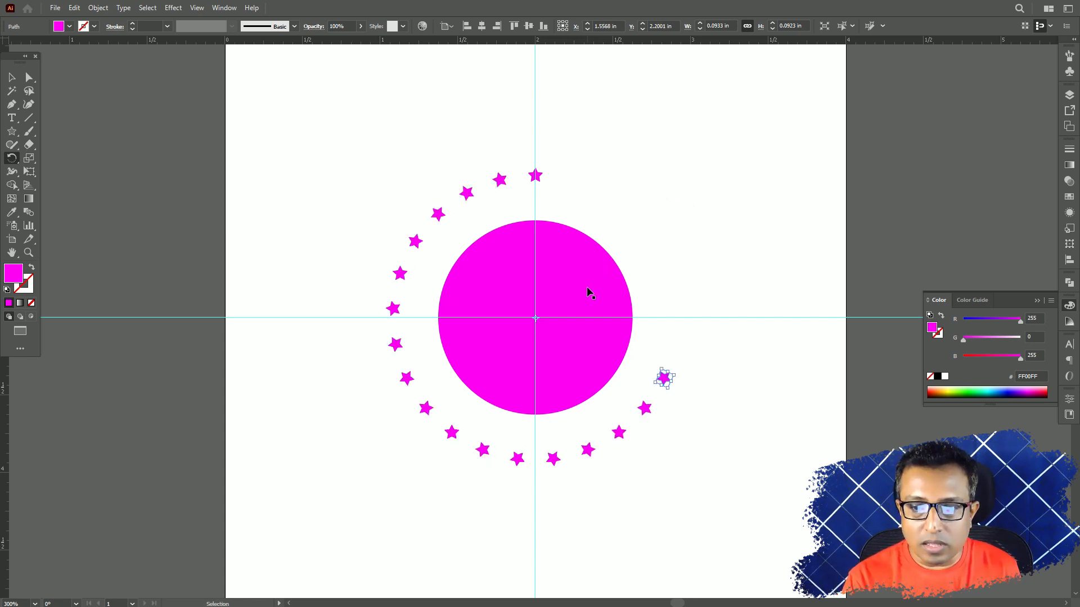
pyautogui.hotkey('ctrl', 'd')
pyautogui.hotkey('ctrl', 'd')
pyautogui.hotkey('ctrl', 'd')
pyautogui.hotkey('ctrl', 'd')
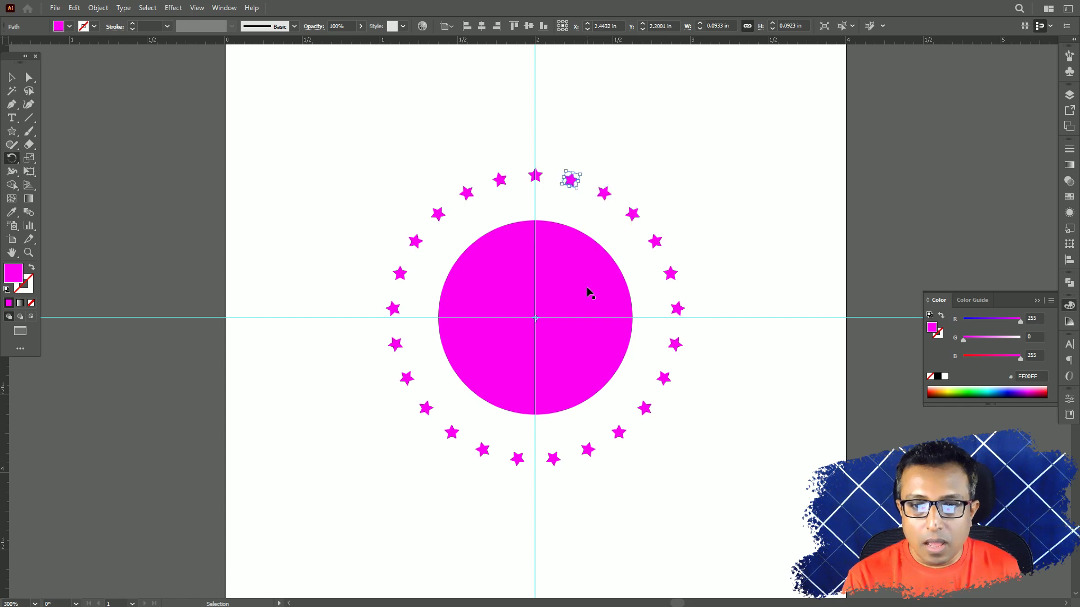
# Step: Delete the circle together with the whole ring of stars
pyautogui.press('v')
pyautogui.moveTo(228, 104); pyautogui.dragTo(747, 503)
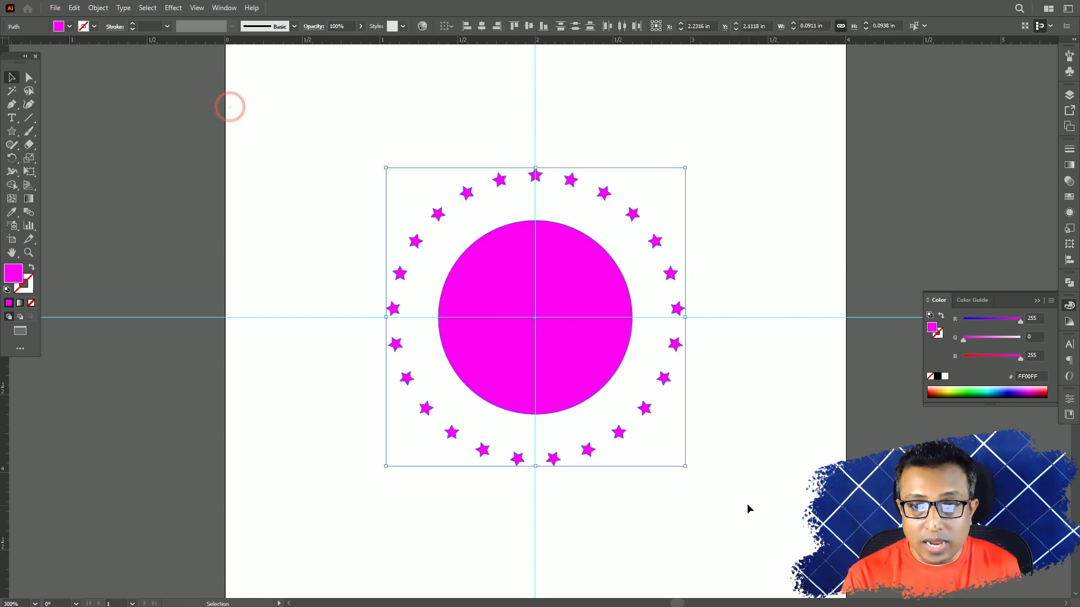
pyautogui.click(775, 231)
pyautogui.moveTo(578, 388); pyautogui.dragTo(553, 349)
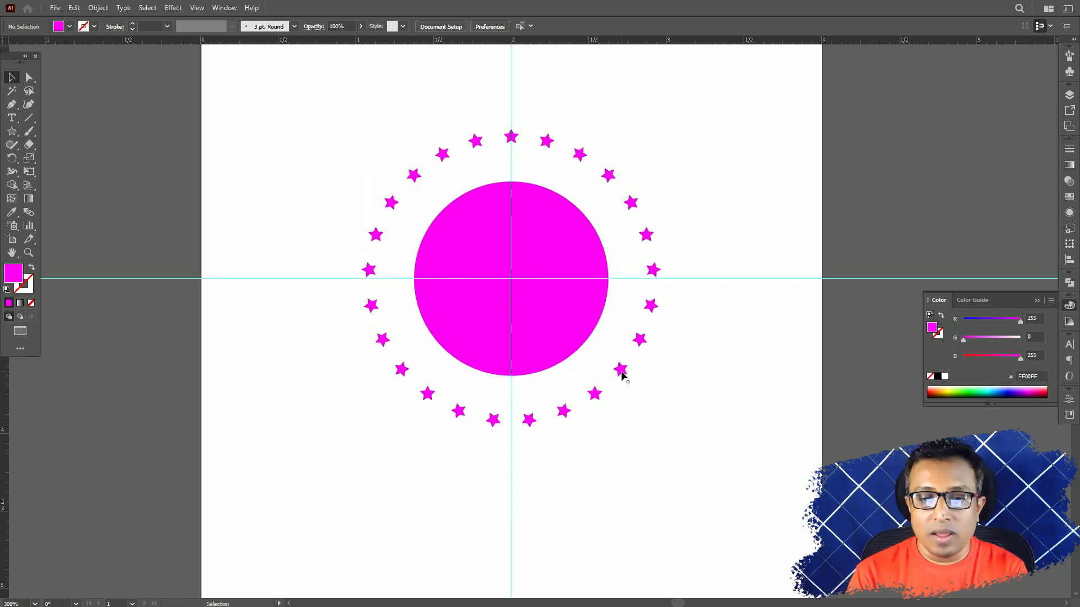
pyautogui.click(554, 237)
pyautogui.click(694, 207)
pyautogui.moveTo(734, 121); pyautogui.dragTo(339, 485)
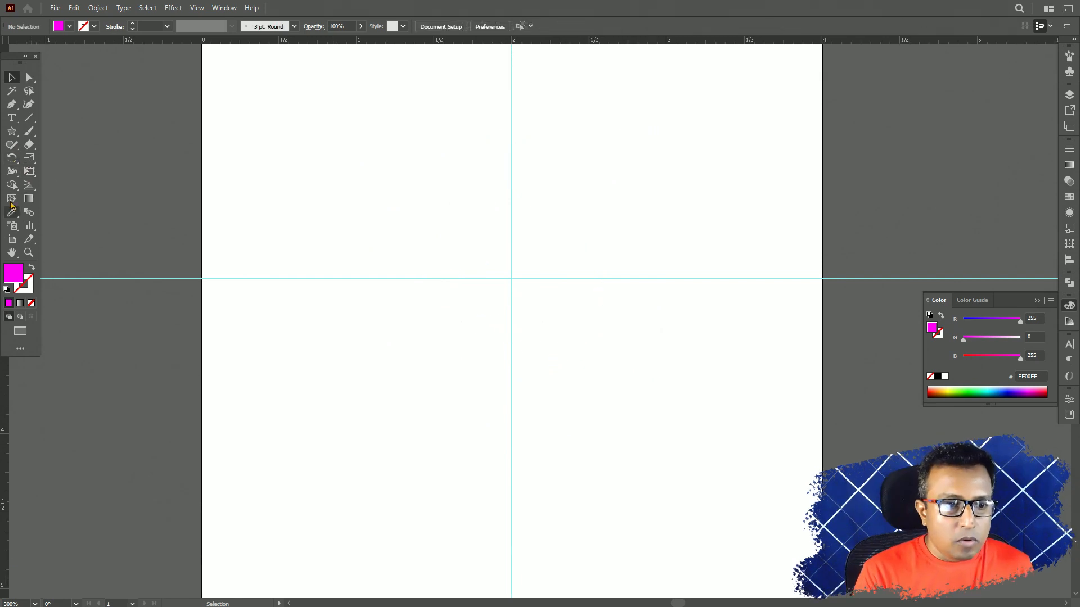
# Step: Draw a circle 1 in in diameter and centre it on the intersection of the guides
pyautogui.click(12, 131)
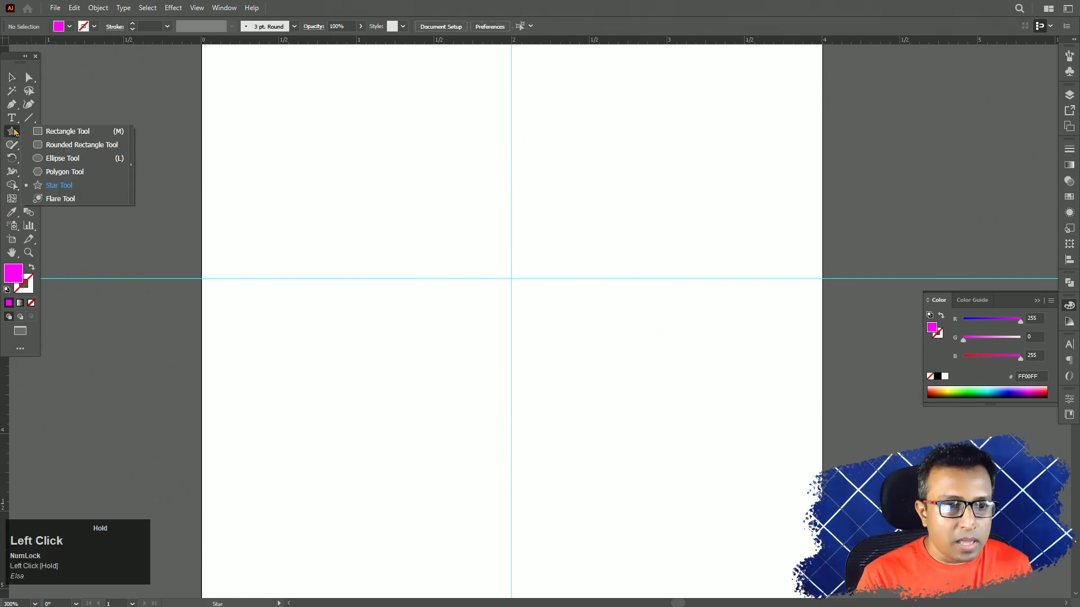
pyautogui.click(50, 158)
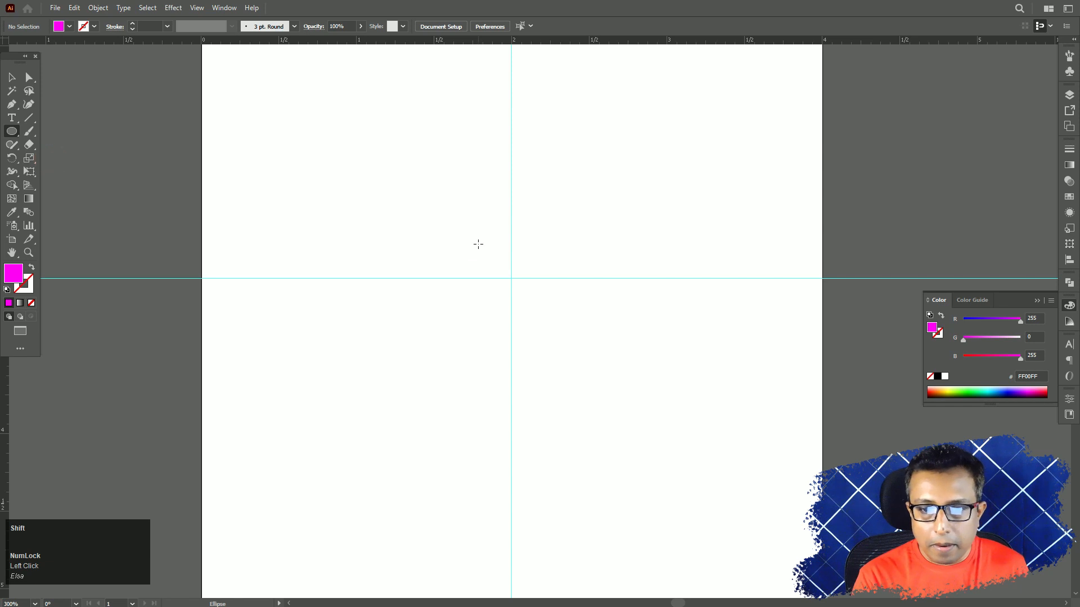
pyautogui.moveTo(478, 243); pyautogui.dragTo(628, 394)
pyautogui.press('v')
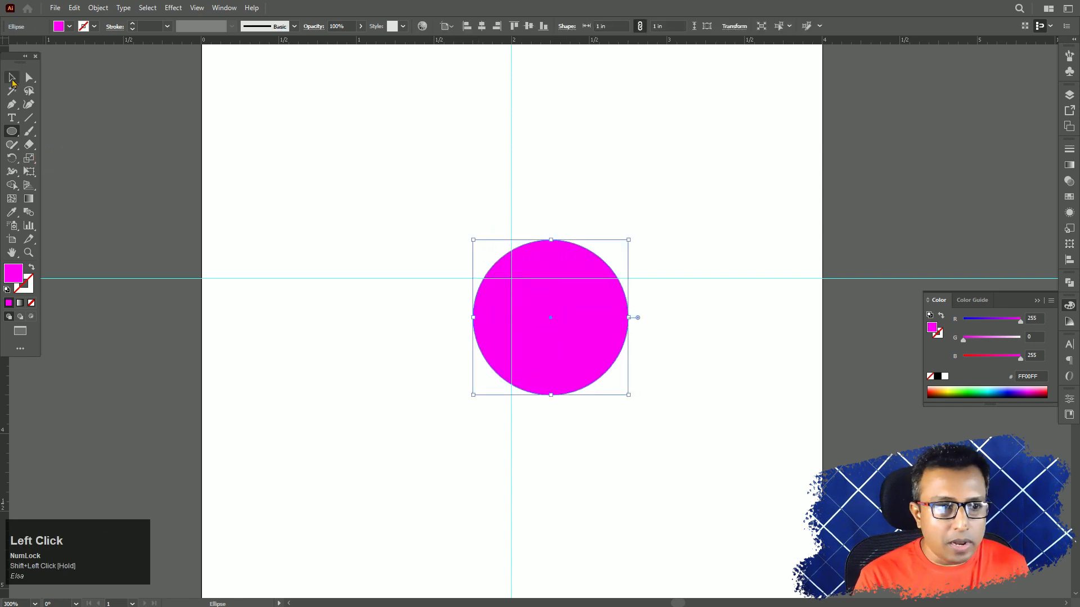
pyautogui.moveTo(547, 316); pyautogui.dragTo(509, 278)
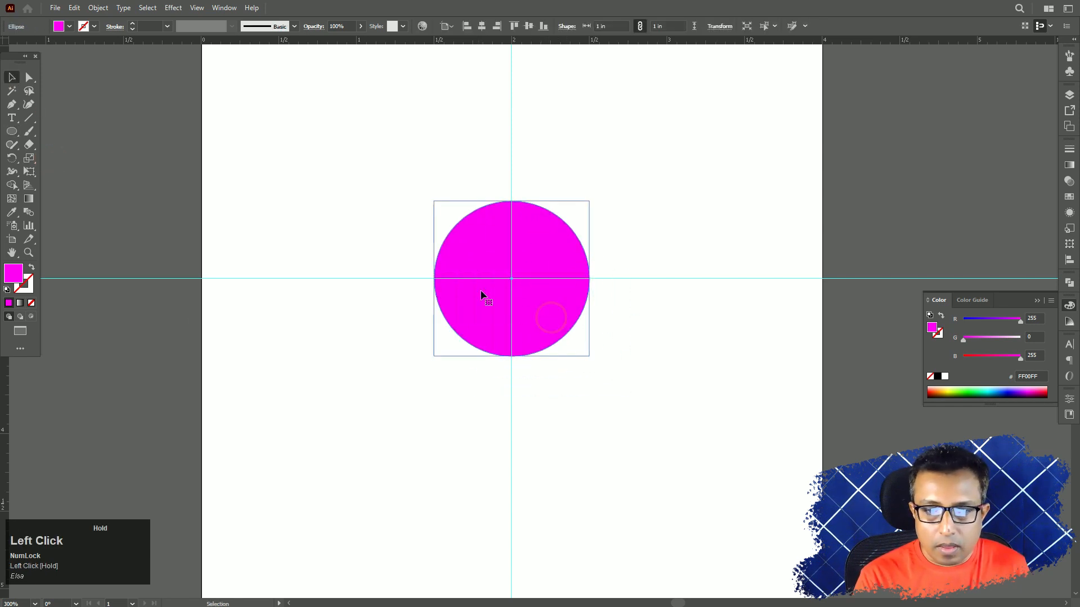
# Step: Change the circle's fill colour to the gray 777777
pyautogui.doubleClick(15, 277)
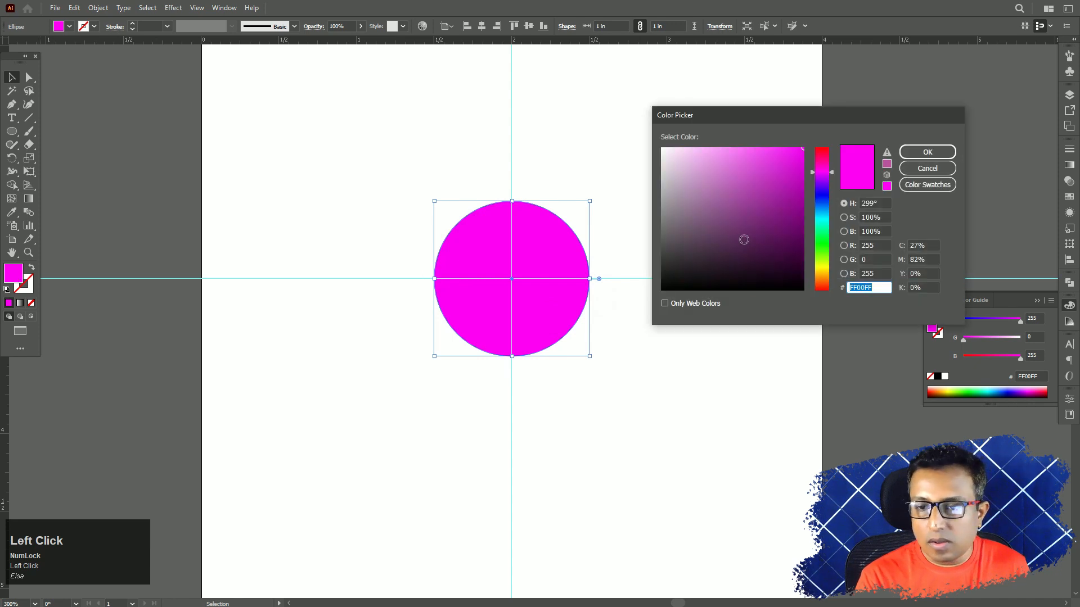
pyautogui.moveTo(715, 231); pyautogui.dragTo(651, 224)
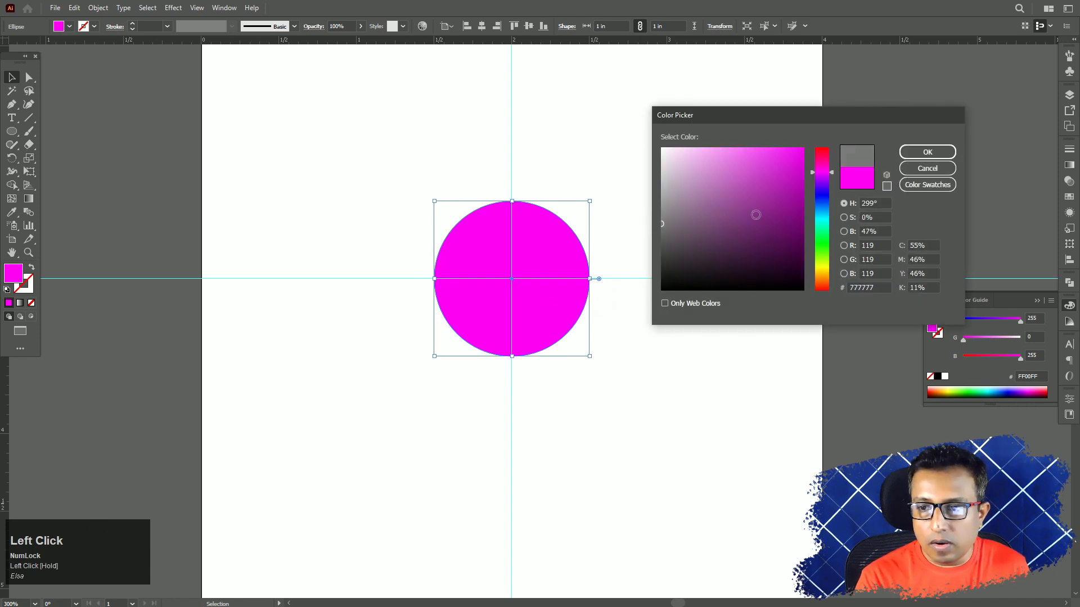
pyautogui.click(927, 152)
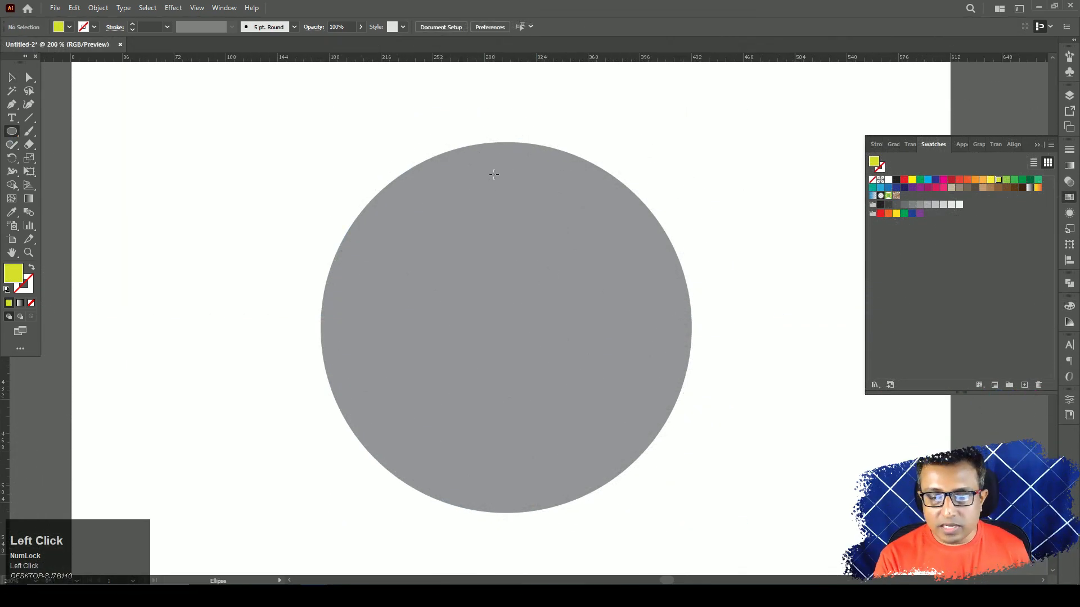
# Step: Draw a yellow-green ellipse about 12 pt wide and 22 pt high just inside the gray circle's upper edge
pyautogui.moveTo(493, 163)
pyautogui.mouseDown()
pyautogui.moveTo(520, 207)
pyautogui.moveTo(508, 204)
pyautogui.moveTo(503, 178)
pyautogui.moveTo(518, 164)
pyautogui.mouseUp()
pyautogui.press('v')
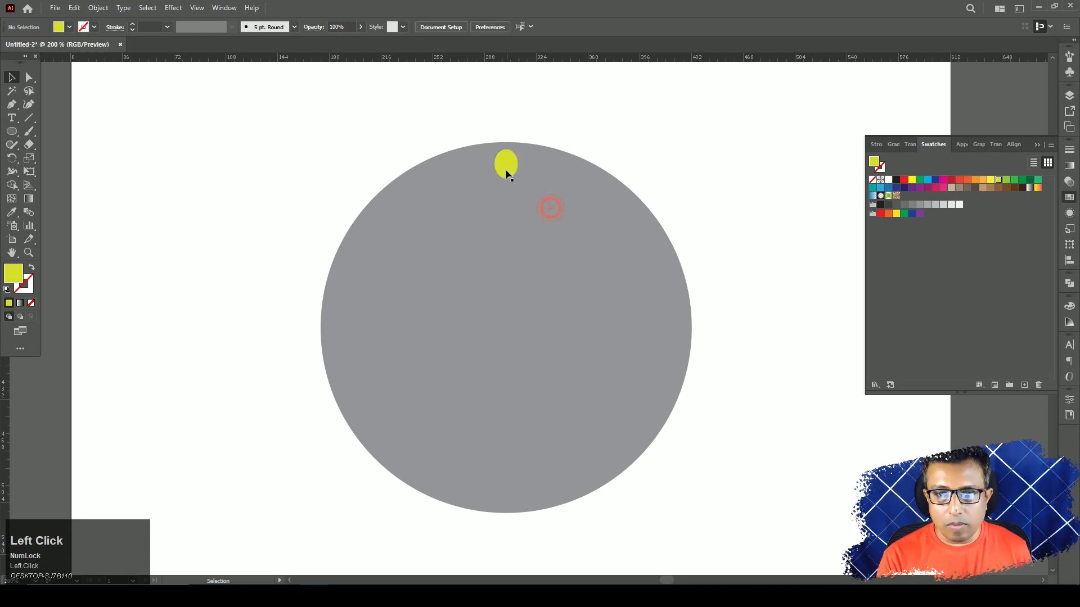
pyautogui.moveTo(506, 178)
pyautogui.mouseDown()
pyautogui.moveTo(508, 188)
pyautogui.moveTo(517, 169)
pyautogui.moveTo(506, 181)
pyautogui.mouseUp()
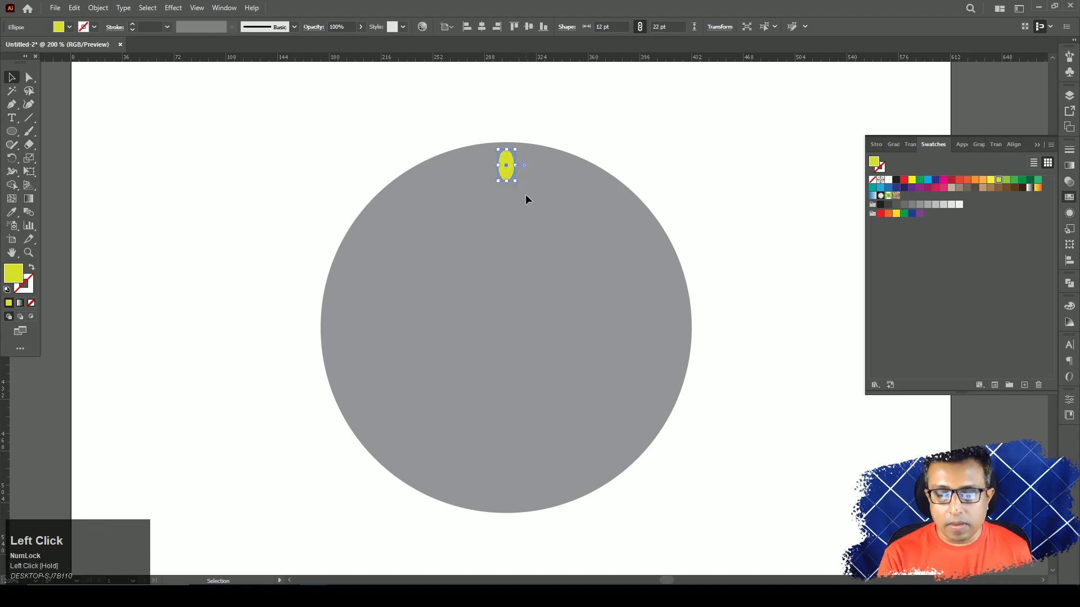
pyautogui.click(598, 141)
pyautogui.click(504, 167)
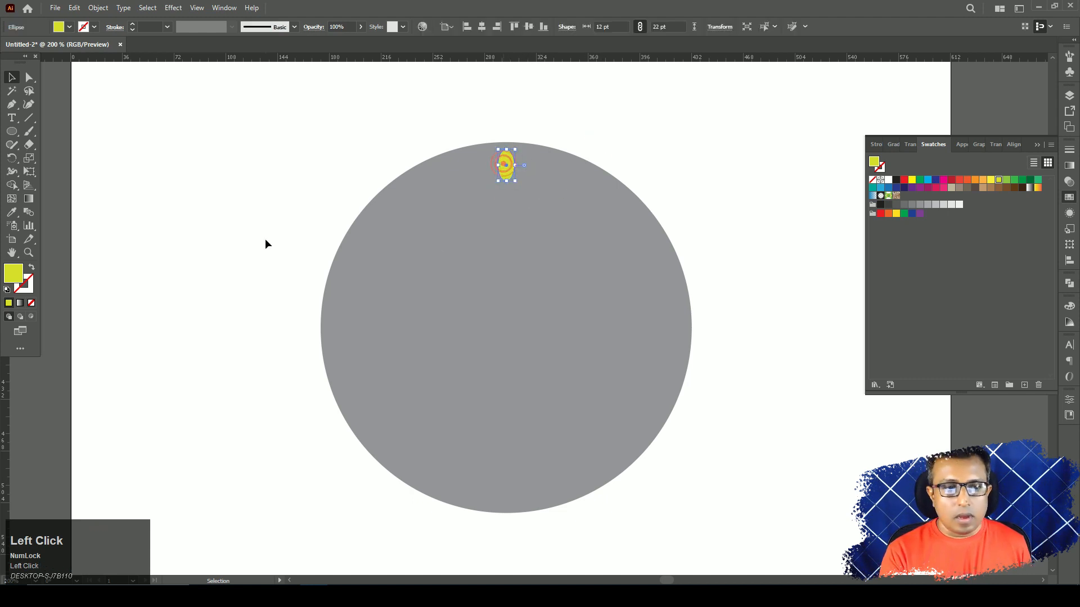
pyautogui.click(10, 159)
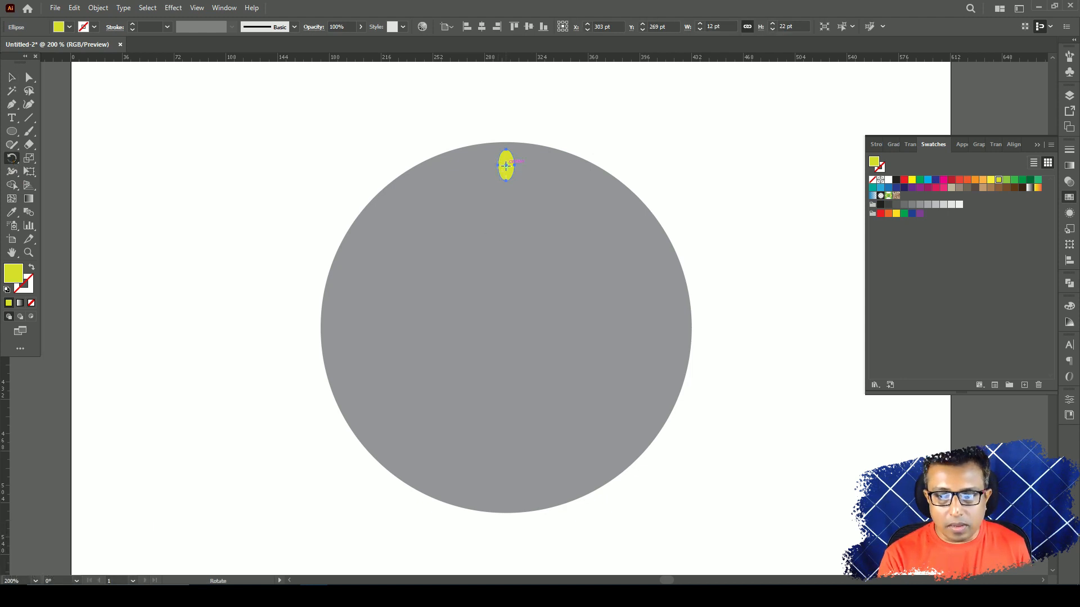
pyautogui.moveTo(506, 165); pyautogui.dragTo(513, 283)
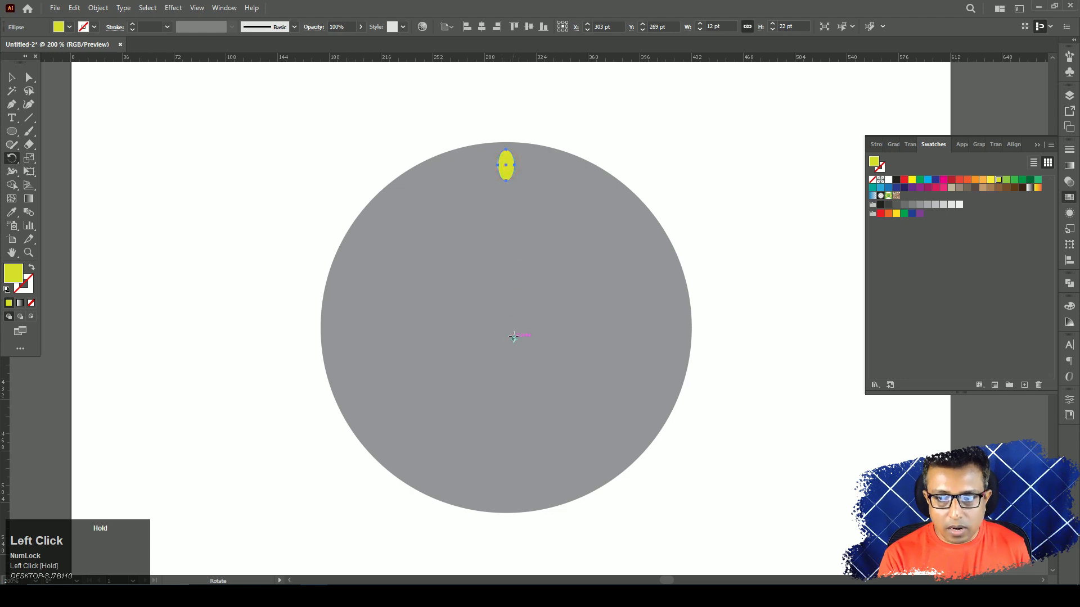
pyautogui.moveTo(510, 335); pyautogui.dragTo(516, 324)
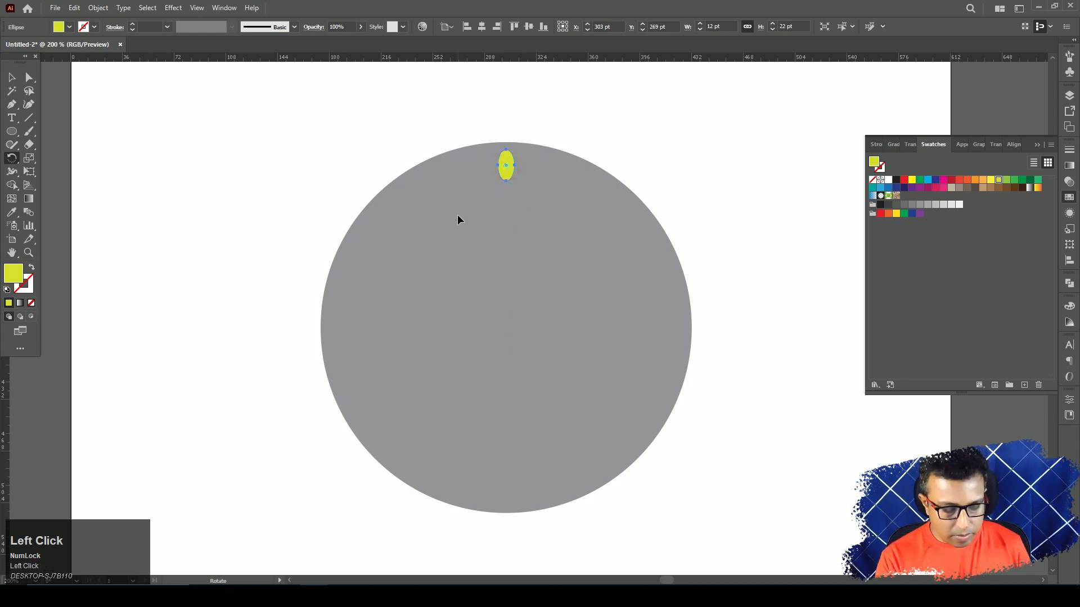
# Step: Place a horizontal and a vertical guide crossing at the centre of the gray circle
pyautogui.press('v')
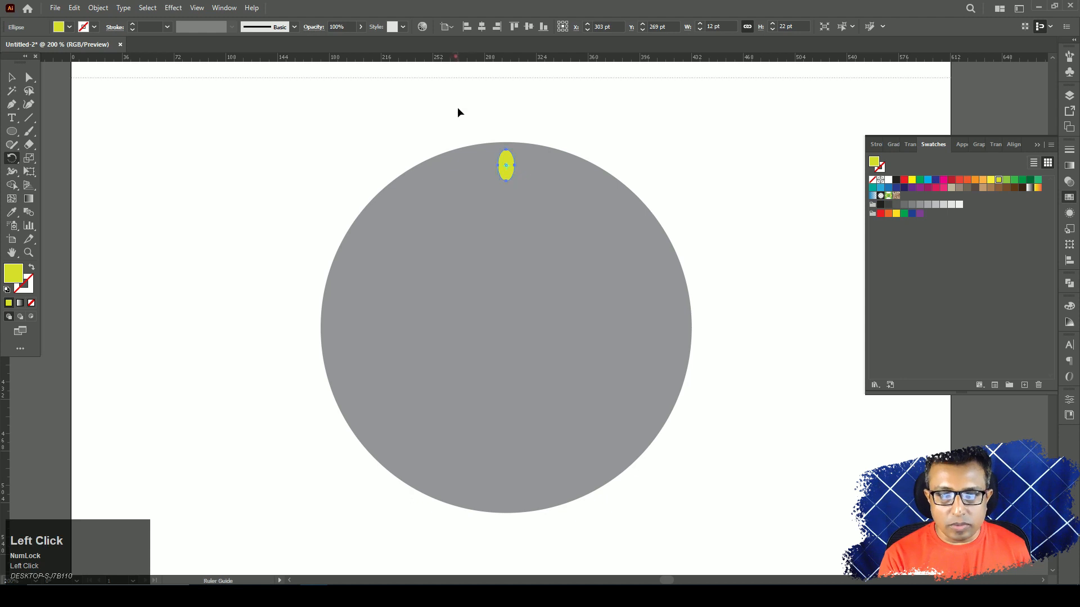
pyautogui.moveTo(455, 56); pyautogui.dragTo(461, 327)
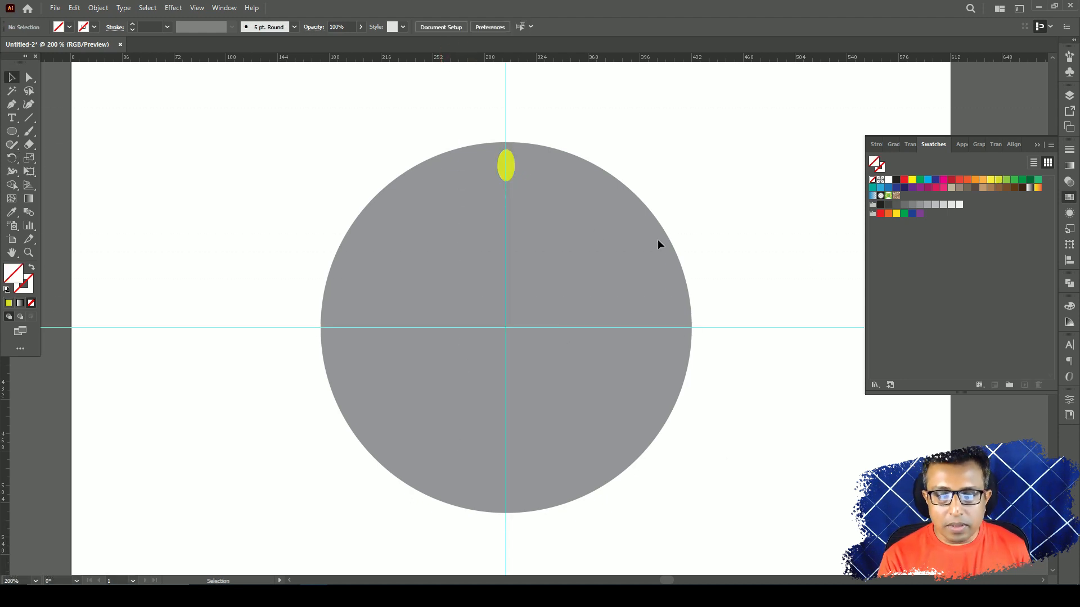
# Step: Make a copy of the yellow-green ellipse rotated by 360/12 degrees about the intersection of the guides
pyautogui.click(506, 165)
pyautogui.click(11, 159)
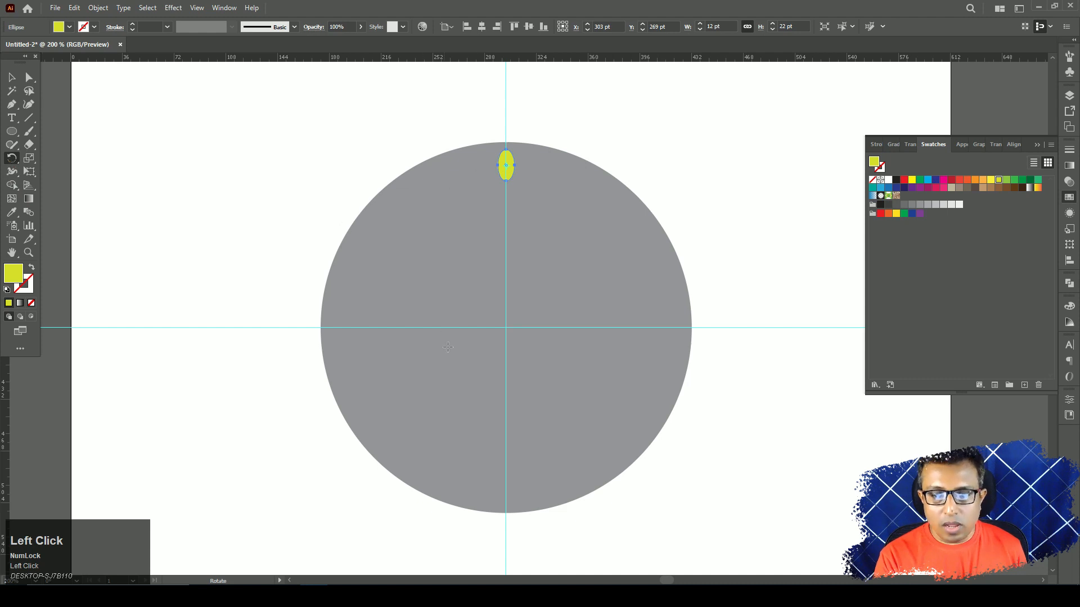
pyautogui.keyDown('alt'); pyautogui.click(505, 327); pyautogui.keyUp('alt')
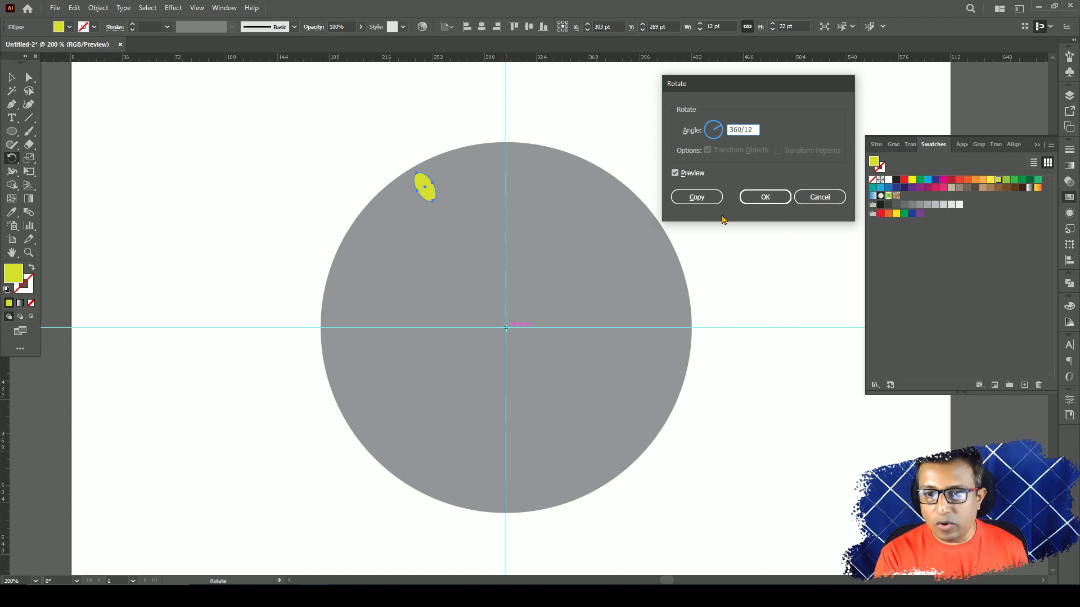
pyautogui.click(706, 195)
# Step: Repeat the rotated ellipse copy ten times to complete a ring of 12 ellipses around the circle
pyautogui.hotkey('ctrl', 'd')
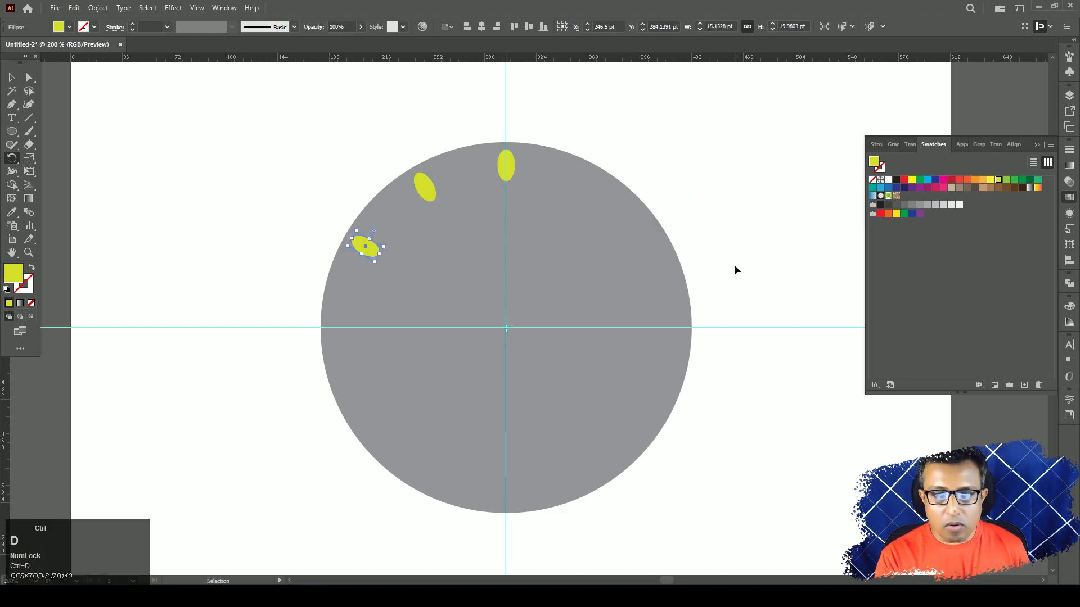
pyautogui.hotkey('ctrl', 'd')
pyautogui.hotkey('ctrl', 'd')
pyautogui.hotkey('ctrl', 'd')
pyautogui.hotkey('ctrl', 'd')
pyautogui.hotkey('ctrl', 'd')
pyautogui.hotkey('ctrl', 'd')
pyautogui.hotkey('ctrl', 'd')
pyautogui.hotkey('ctrl', 'd')
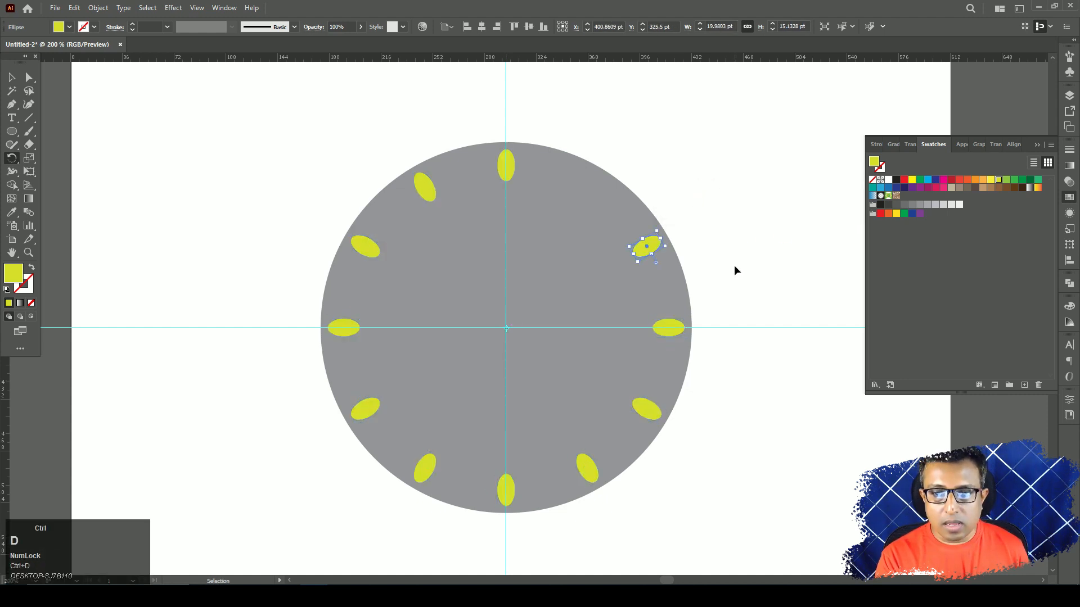
pyautogui.hotkey('ctrl', 'd')
pyautogui.press('v')
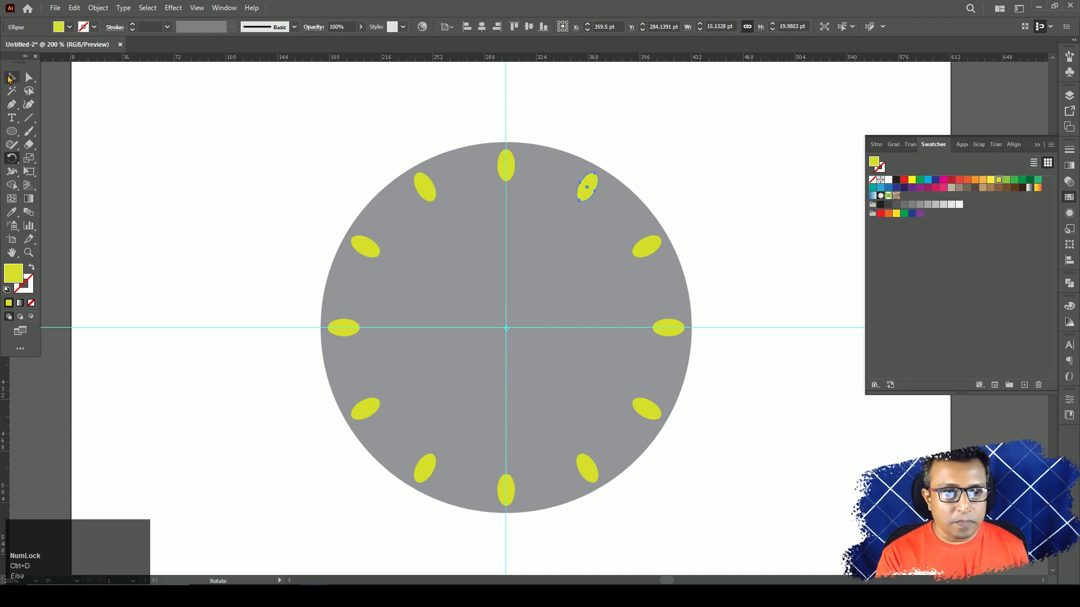
pyautogui.click(212, 154)
pyautogui.moveTo(208, 111); pyautogui.dragTo(732, 571)
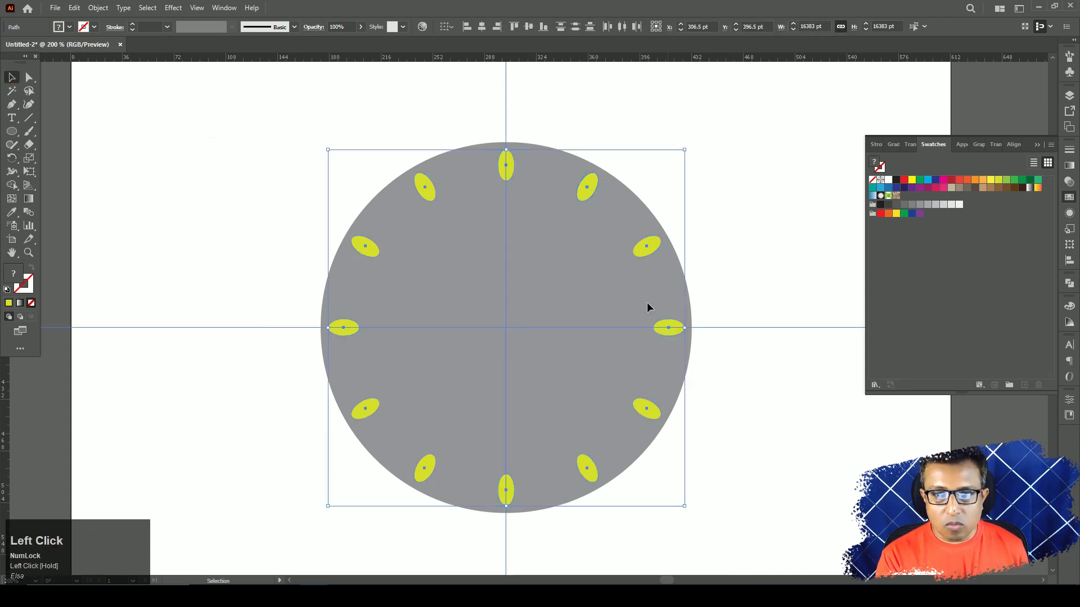
pyautogui.click(601, 264)
pyautogui.moveTo(508, 167); pyautogui.dragTo(419, 198)
pyautogui.hotkey('ctrl', 'z')
pyautogui.click(547, 240)
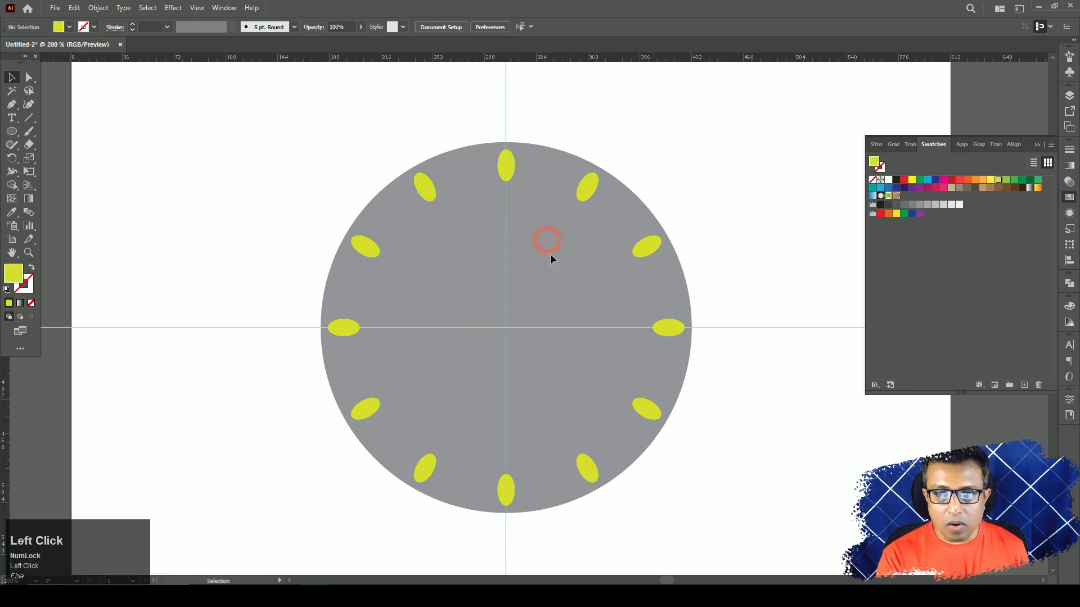
# Step: Select the whole ring of ellipses together with the guides and group them
pyautogui.moveTo(248, 117); pyautogui.dragTo(752, 460)
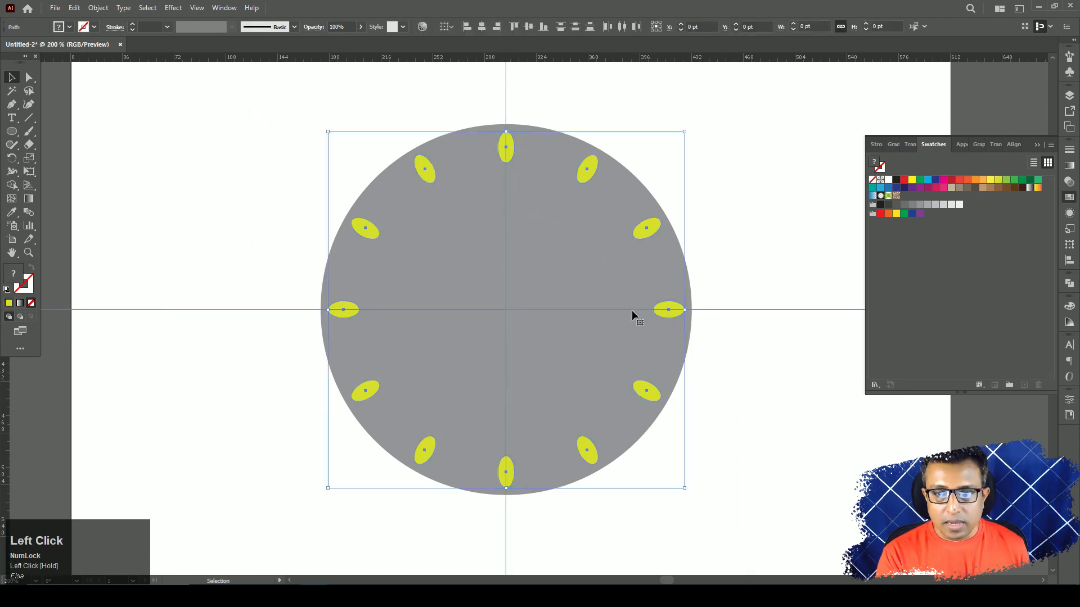
pyautogui.press('ctrl')
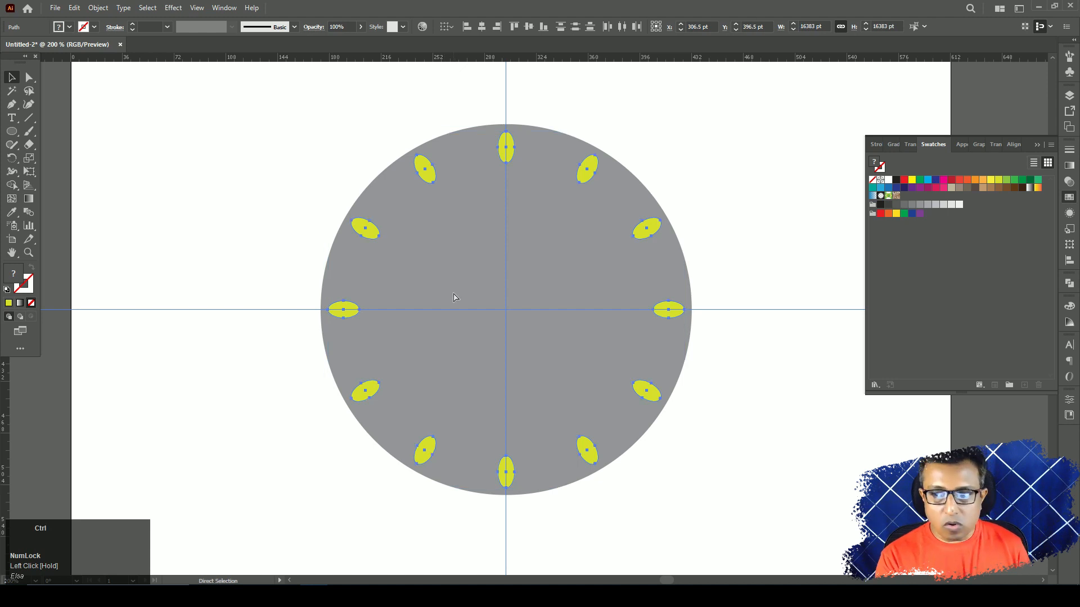
pyautogui.hotkey('ctrl', 'g')
# Step: Expand Layer 1 to examine the ellipse group and the locked circle beneath it, then clear the selection
pyautogui.click(1036, 145)
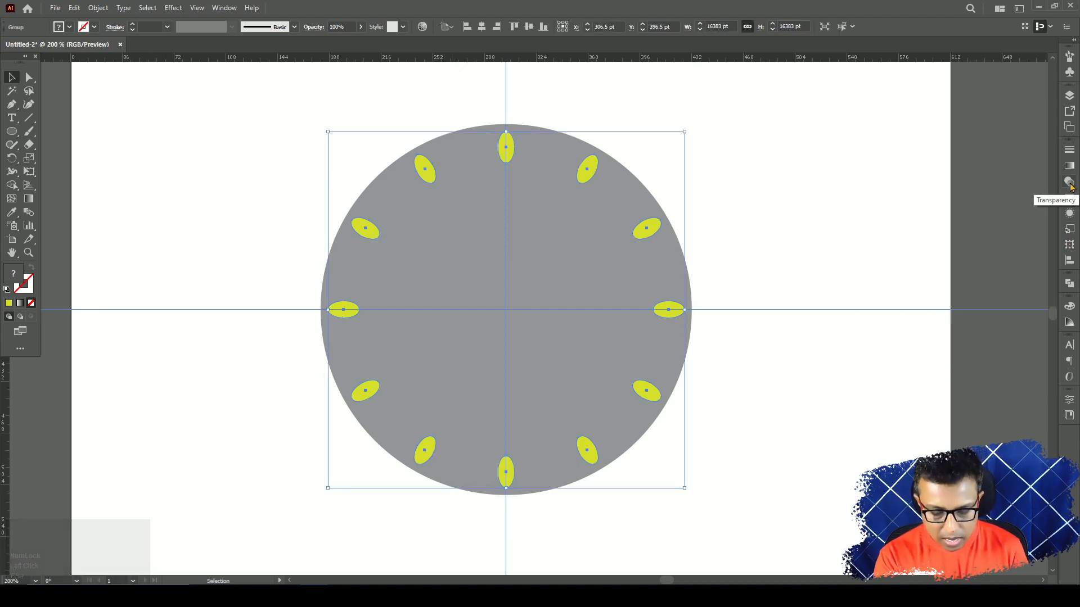
pyautogui.press('F7')
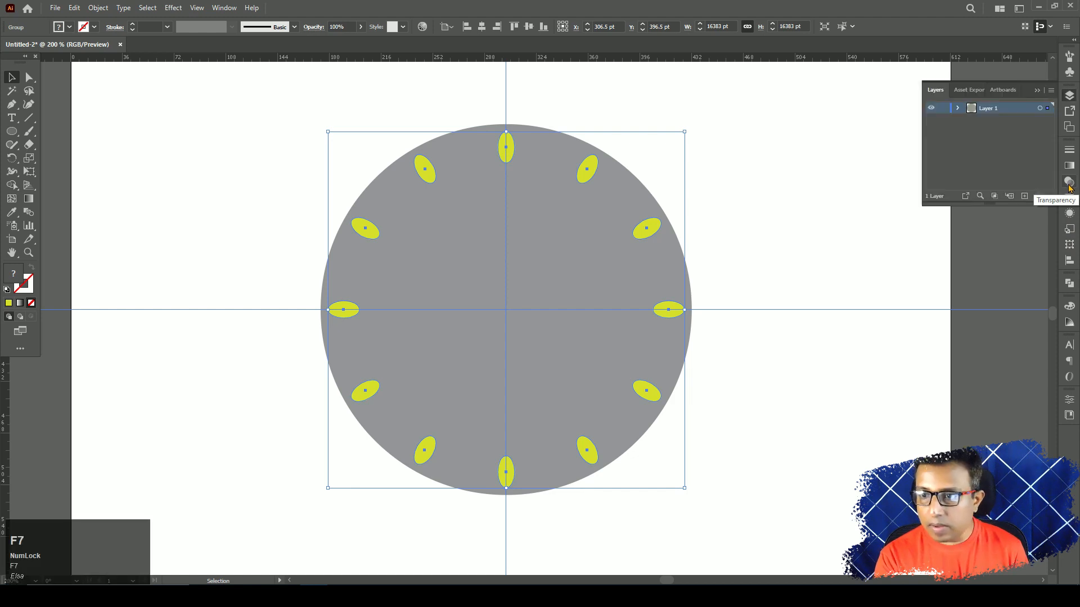
pyautogui.click(957, 108)
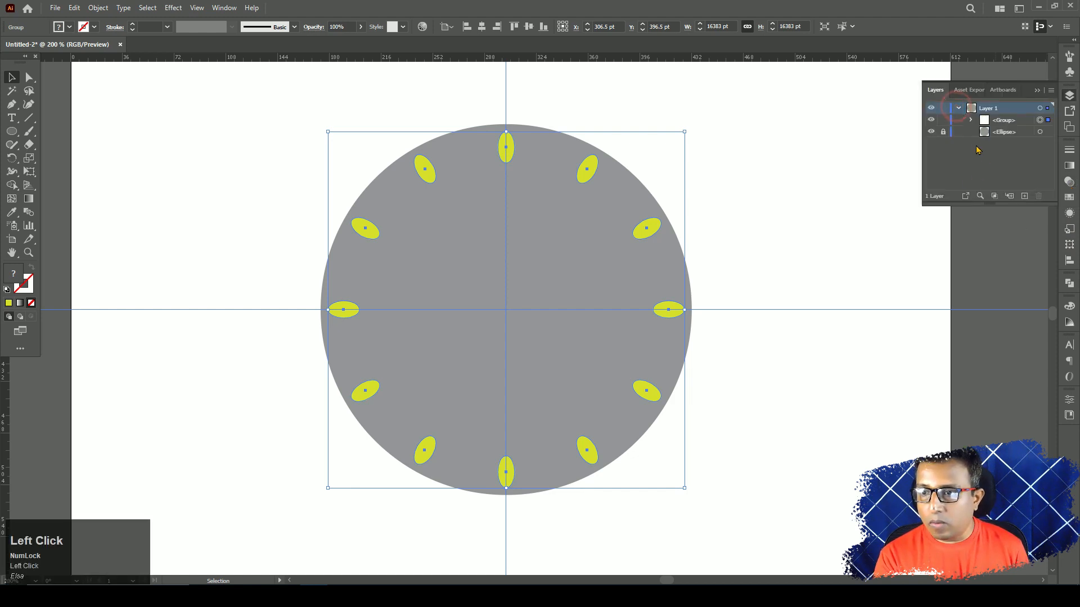
pyautogui.click(931, 132)
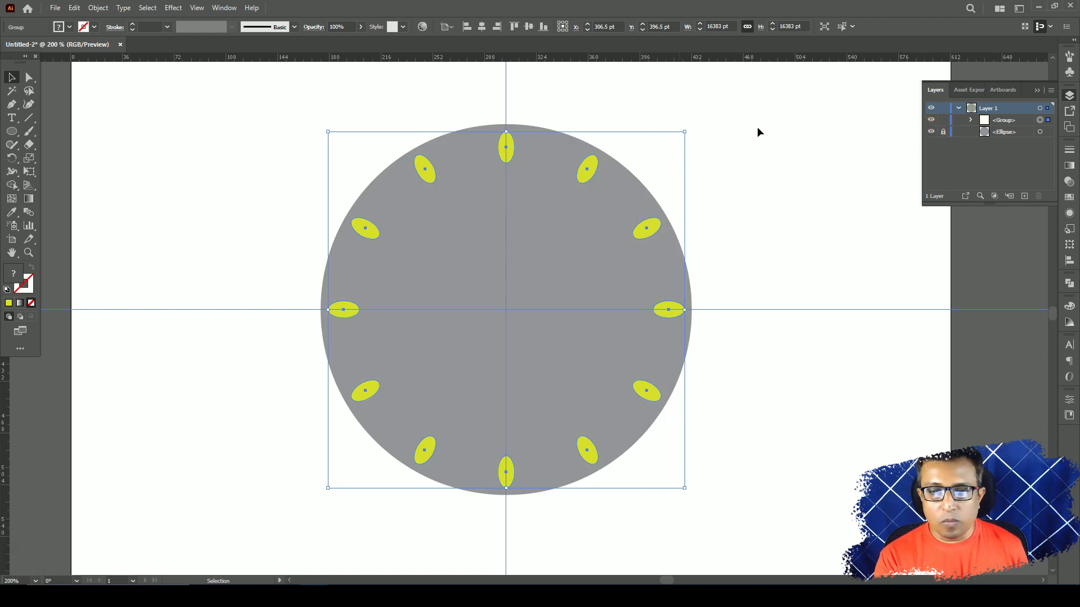
pyautogui.click(771, 130)
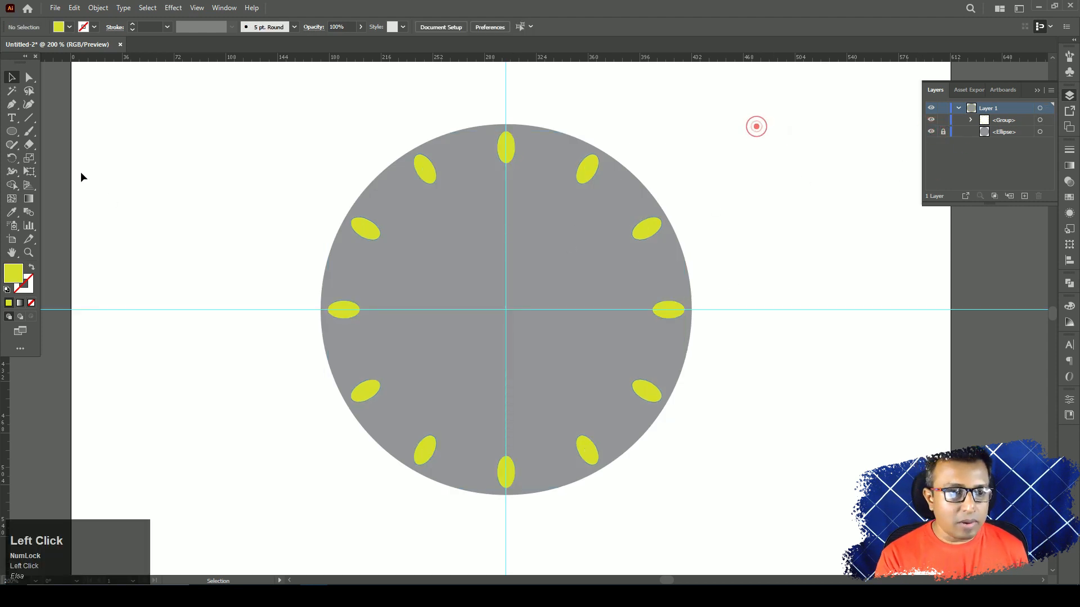
# Step: Draw a narrow rectangle about 2 pt wide and 18 pt high inside the top ellipse, centred on the vertical guide
pyautogui.click(12, 132)
pyautogui.moveTo(11, 132); pyautogui.dragTo(65, 131)
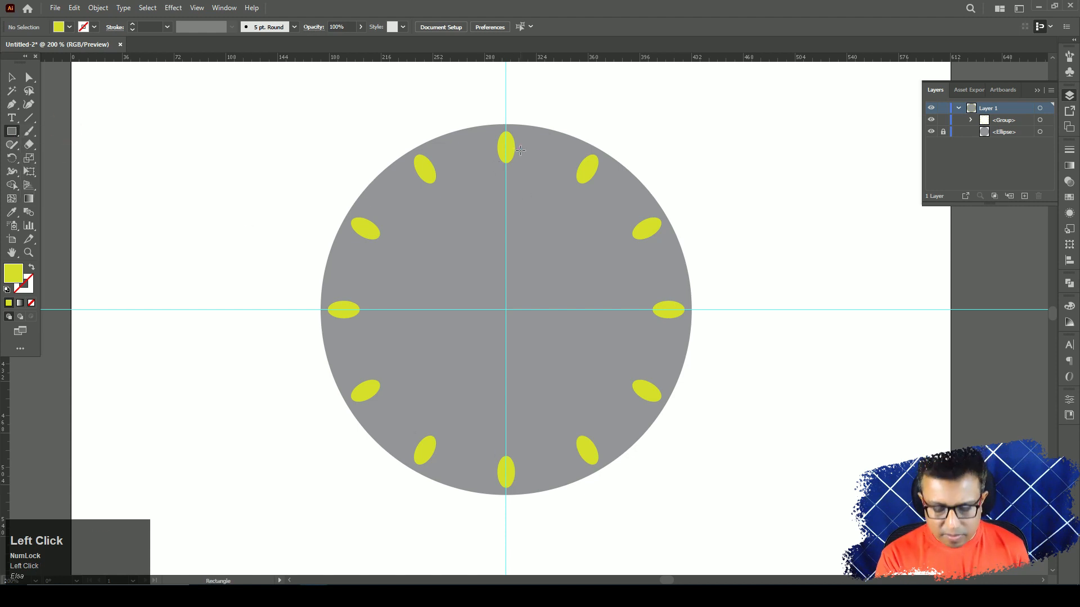
pyautogui.hotkey('ctrl', '+')
pyautogui.hotkey('ctrl', '+')
pyautogui.hotkey('ctrl', '+')
pyautogui.press('space')
pyautogui.moveTo(523, 167); pyautogui.dragTo(535, 502)
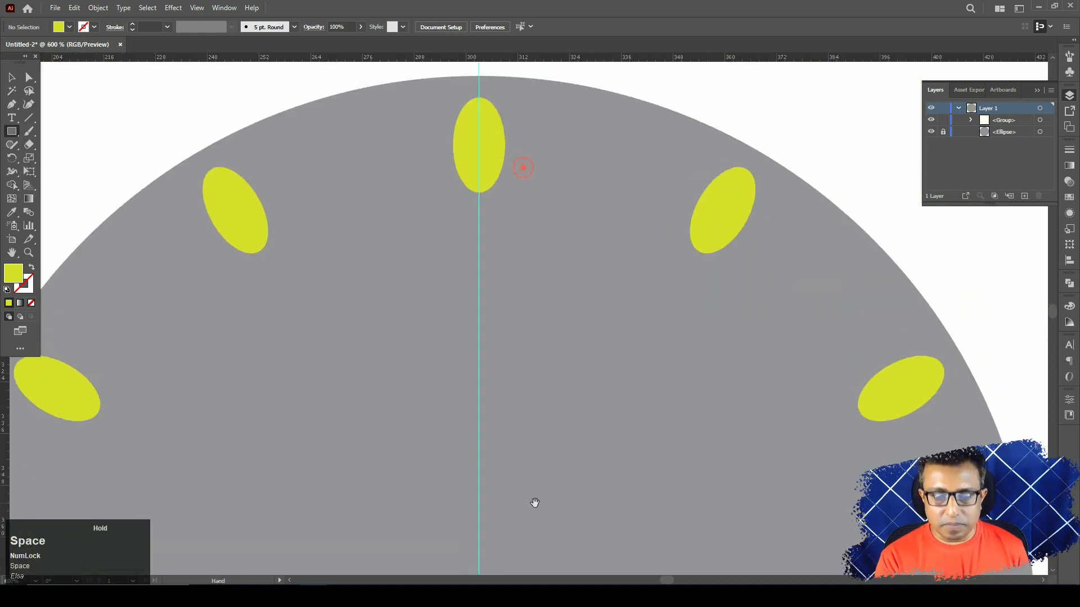
pyautogui.hotkey('ctrl', '+')
pyautogui.moveTo(492, 201); pyautogui.dragTo(498, 361)
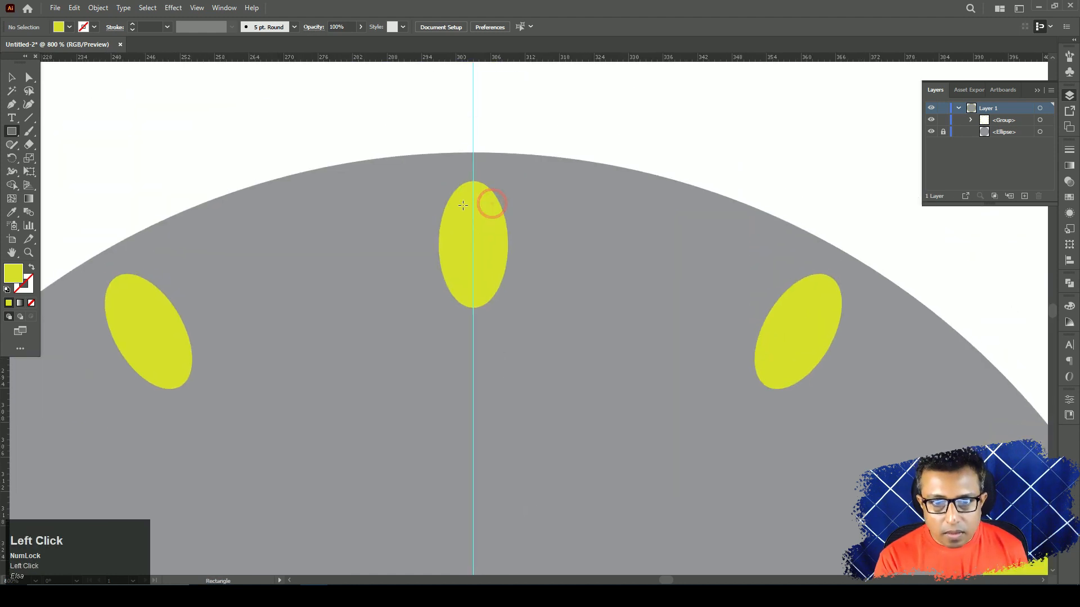
pyautogui.moveTo(469, 192); pyautogui.dragTo(481, 296)
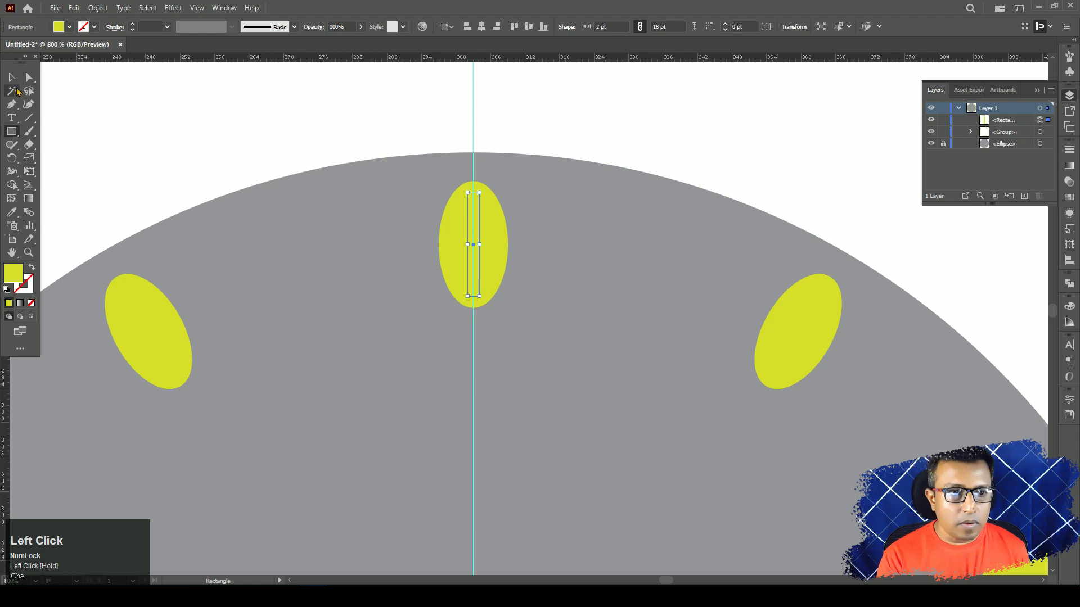
# Step: Change the narrow rectangle's fill to the light orange swatch
pyautogui.click(12, 79)
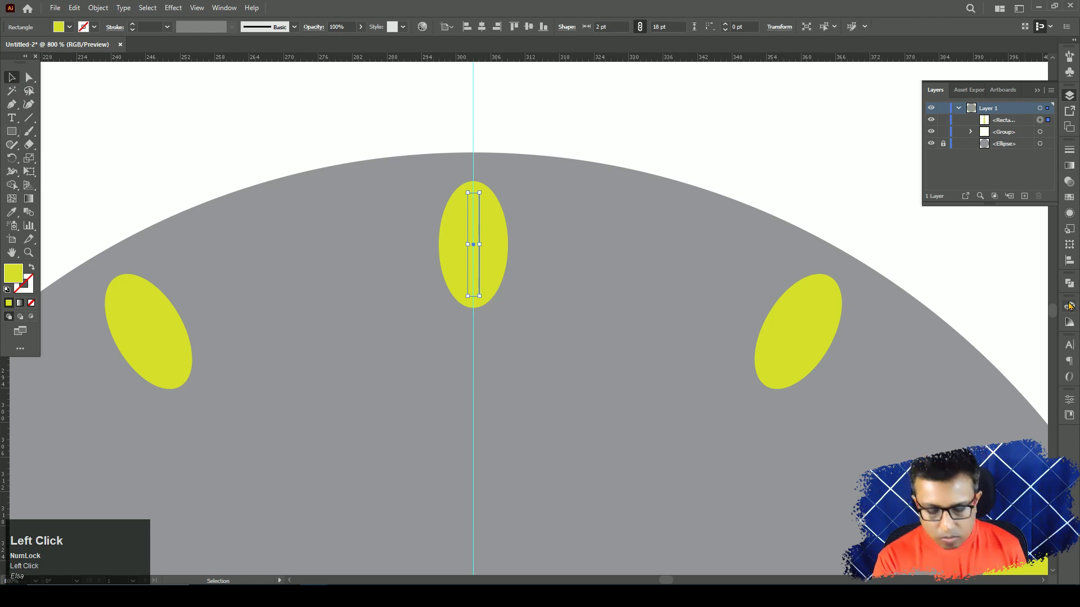
pyautogui.click(1069, 197)
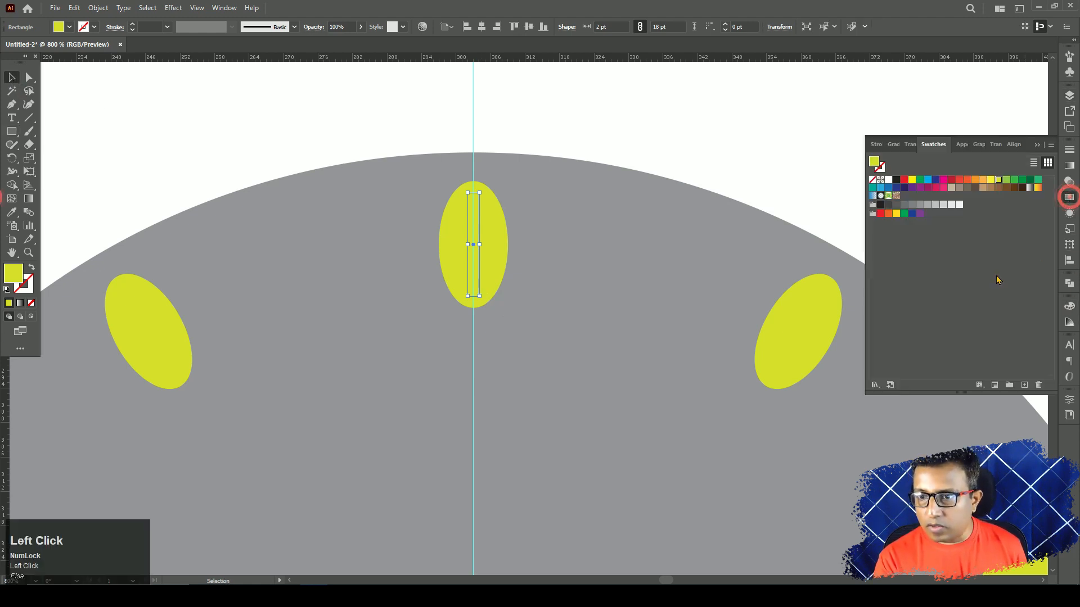
pyautogui.click(982, 180)
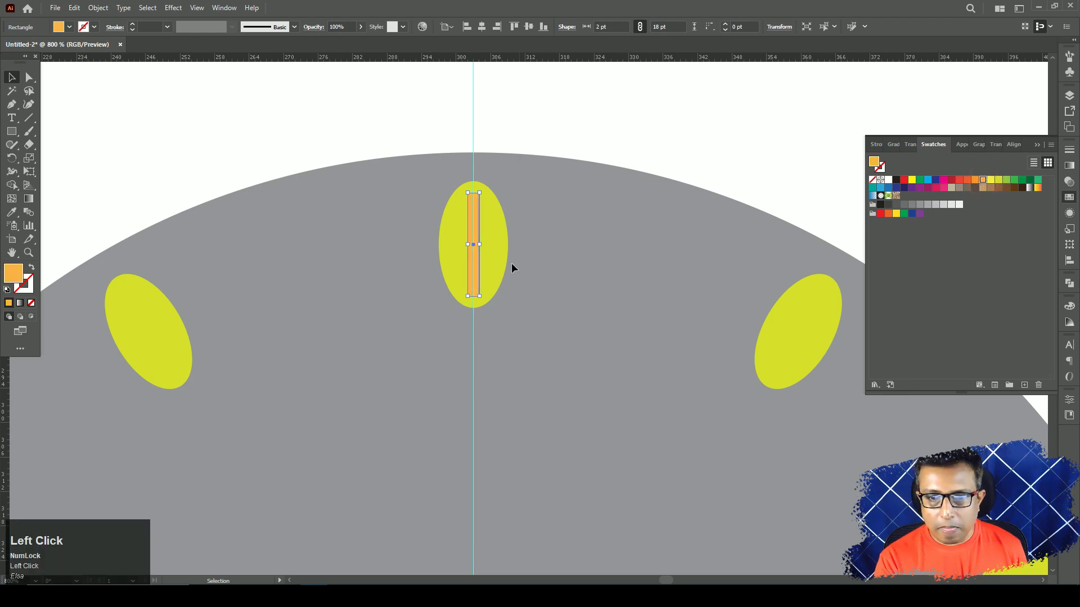
pyautogui.moveTo(474, 221)
pyautogui.mouseDown()
pyautogui.moveTo(451, 224)
pyautogui.moveTo(474, 224)
pyautogui.mouseUp()
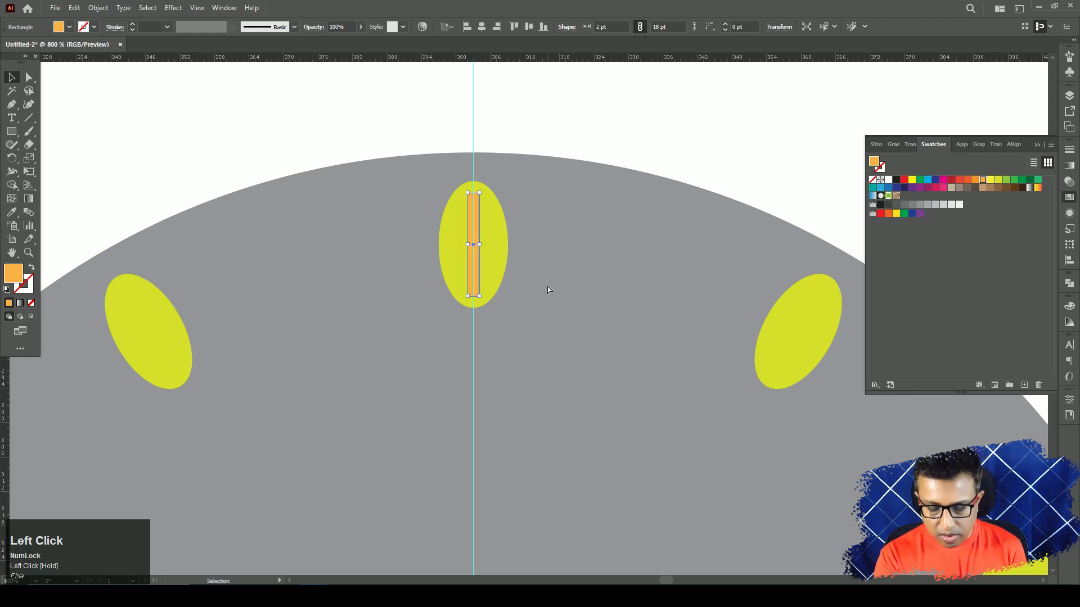
# Step: Make a copy of the orange rectangle rotated by 360/60 degrees about the intersection of the guides
pyautogui.hotkey('ctrl', '-')
pyautogui.hotkey('ctrl', '-')
pyautogui.hotkey('ctrl', '-')
pyautogui.moveTo(583, 450); pyautogui.dragTo(542, 313)
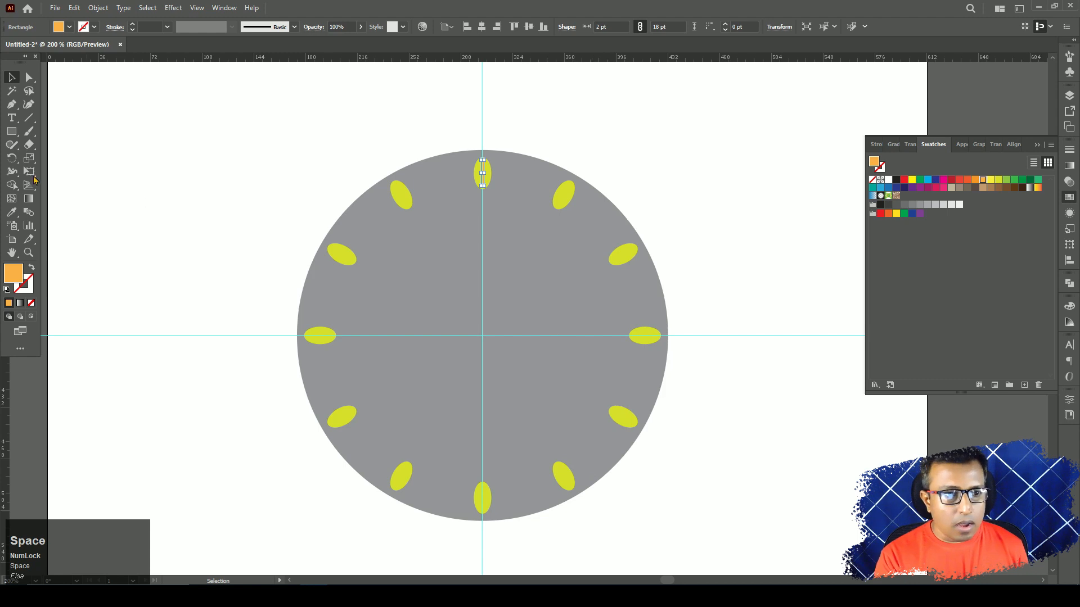
pyautogui.click(11, 158)
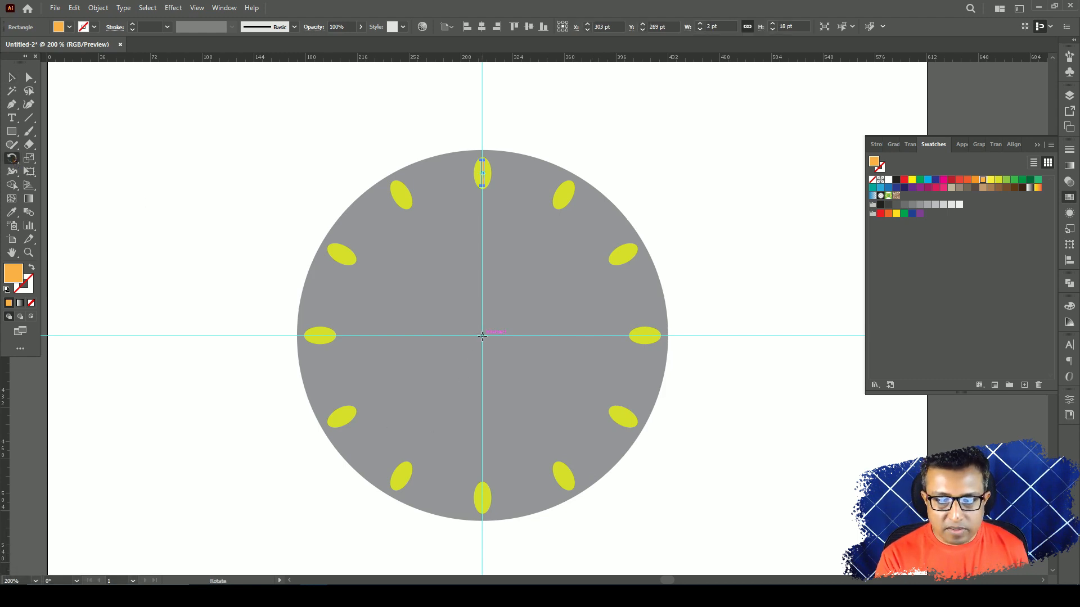
pyautogui.press('alt')
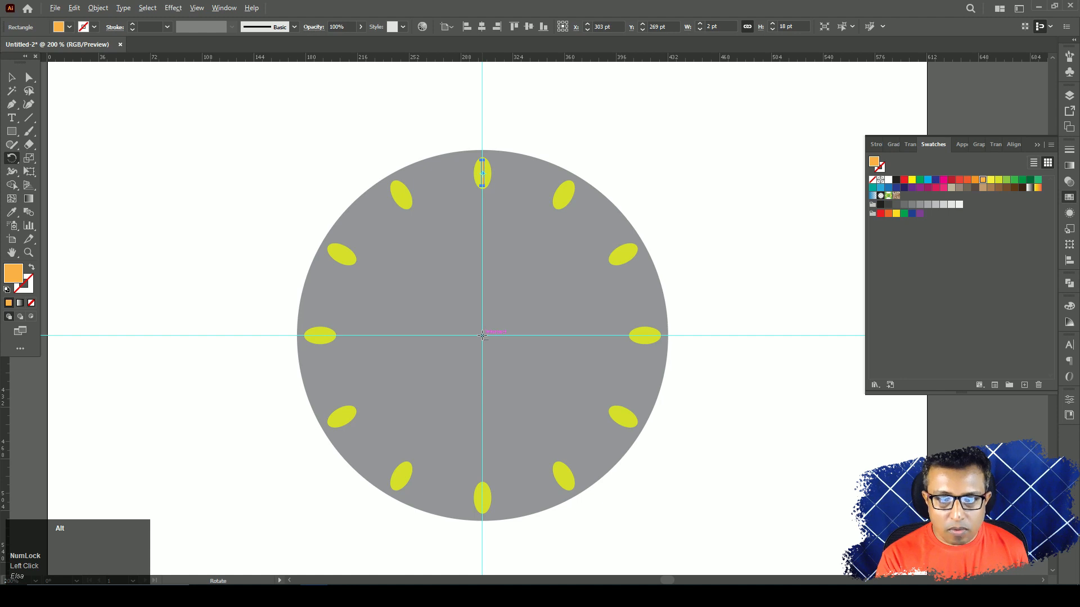
pyautogui.keyDown('alt'); pyautogui.click(482, 335); pyautogui.keyUp('alt')
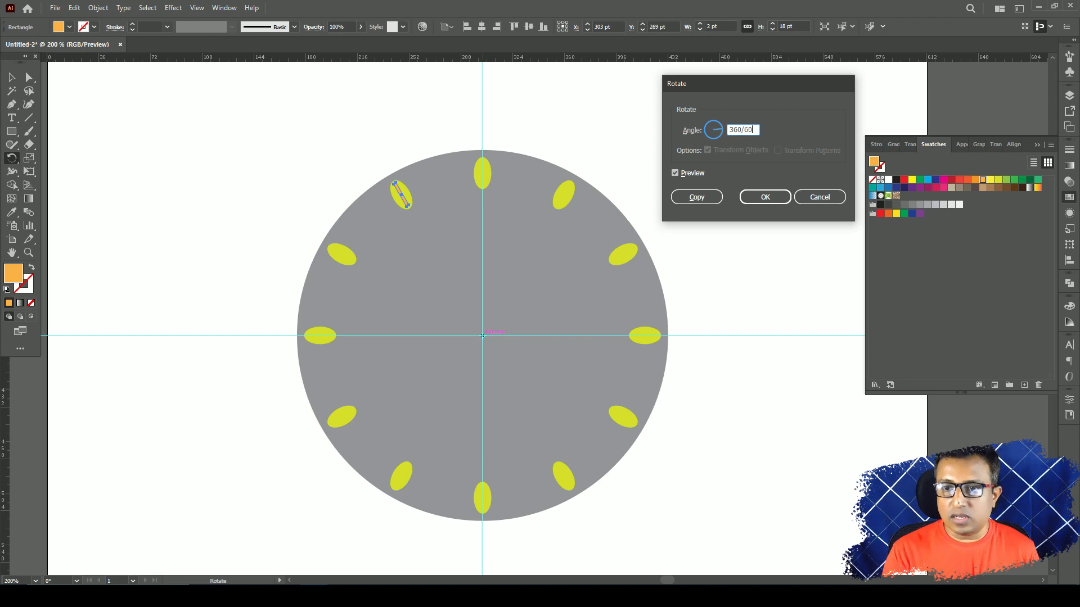
pyautogui.click(693, 199)
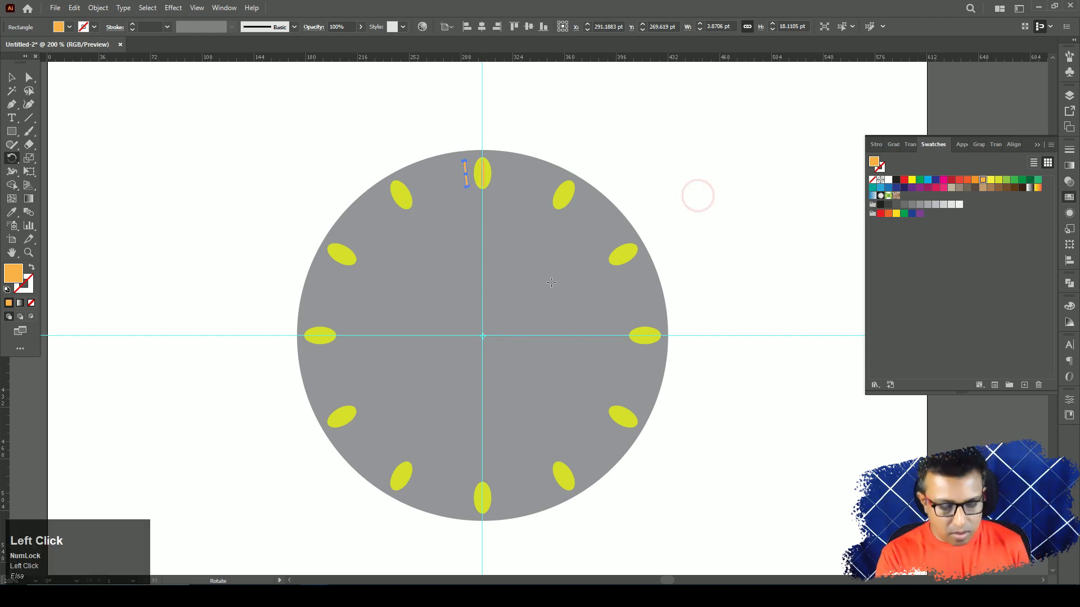
# Step: Repeat the rotated copy of the orange mark around the guide intersection until 60 marks complete the ring
pyautogui.hotkey('ctrl', 'd')
pyautogui.hotkey('ctrl', 'd')
pyautogui.hotkey('ctrl', 'd')
pyautogui.hotkey('ctrl', 'd')
pyautogui.hotkey('ctrl', 'd')
pyautogui.hotkey('ctrl', 'd')
pyautogui.hotkey('ctrl', 'd')
pyautogui.hotkey('ctrl', 'd')
pyautogui.hotkey('ctrl', 'd')
pyautogui.hotkey('ctrl', 'd')
pyautogui.hotkey('ctrl', 'd')
pyautogui.hotkey('ctrl', 'd')
pyautogui.hotkey('ctrl', 'd')
pyautogui.hotkey('ctrl', 'd')
pyautogui.hotkey('ctrl', 'd')
pyautogui.hotkey('ctrl', 'd')
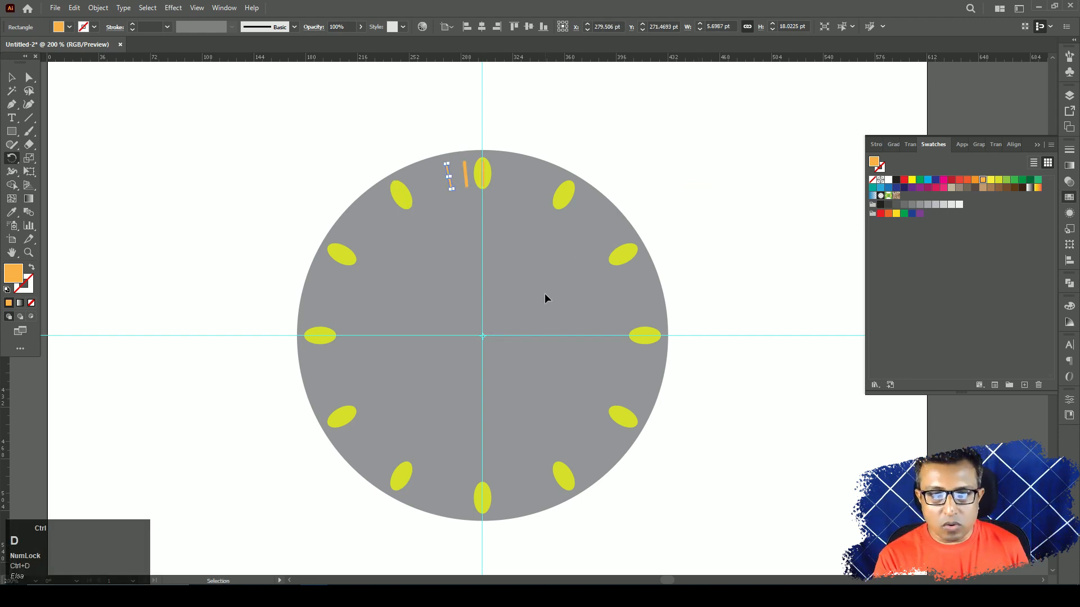
pyautogui.hotkey('ctrl', 'd')
pyautogui.hotkey('ctrl', 'd')
pyautogui.hotkey('ctrl', 'd')
pyautogui.hotkey('ctrl', 'd')
pyautogui.hotkey('ctrl', 'd')
pyautogui.hotkey('ctrl', 'd')
pyautogui.hotkey('ctrl', 'd')
pyautogui.hotkey('ctrl', 'd')
pyautogui.hotkey('ctrl', 'd')
pyautogui.hotkey('ctrl', 'd')
pyautogui.hotkey('ctrl', 'd')
pyautogui.hotkey('ctrl', 'd')
pyautogui.hotkey('ctrl', 'd')
pyautogui.hotkey('ctrl', 'd')
pyautogui.hotkey('ctrl', 'd')
pyautogui.hotkey('ctrl', 'd')
pyautogui.hotkey('ctrl', 'd')
pyautogui.hotkey('ctrl', 'd')
pyautogui.hotkey('ctrl', 'd')
pyautogui.hotkey('ctrl', 'd')
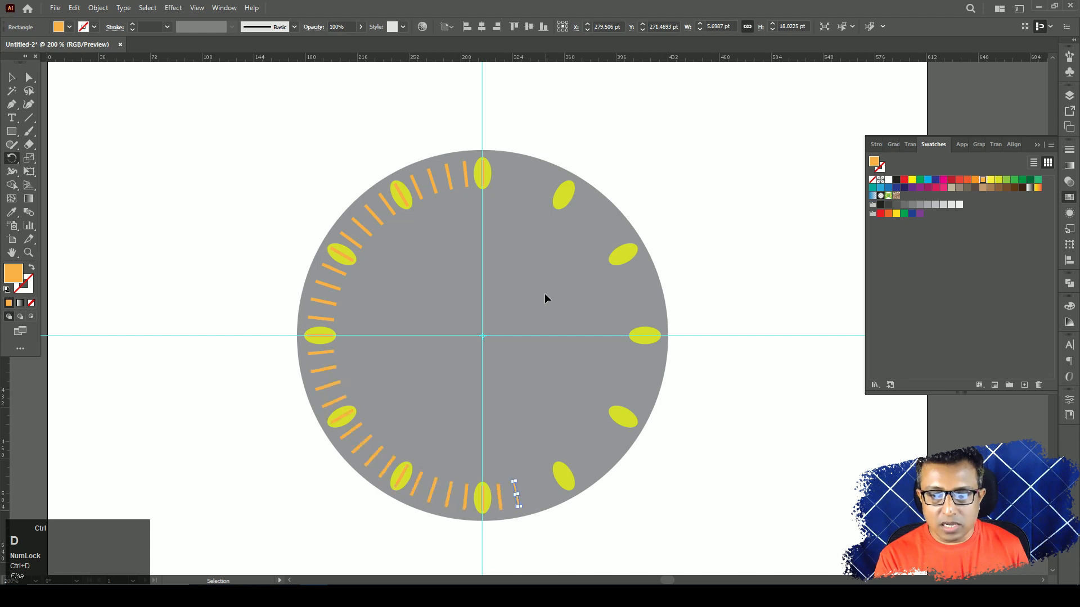
pyautogui.hotkey('ctrl', 'd')
pyautogui.hotkey('ctrl', 'd')
pyautogui.hotkey('ctrl', 'd')
pyautogui.hotkey('ctrl', 'd')
pyautogui.hotkey('ctrl', 'd')
pyautogui.hotkey('ctrl', 'd')
pyautogui.hotkey('ctrl', 'd')
pyautogui.hotkey('ctrl', 'd')
pyautogui.hotkey('ctrl', 'd')
pyautogui.hotkey('ctrl', 'd')
pyautogui.hotkey('ctrl', 'd')
pyautogui.hotkey('ctrl', 'd')
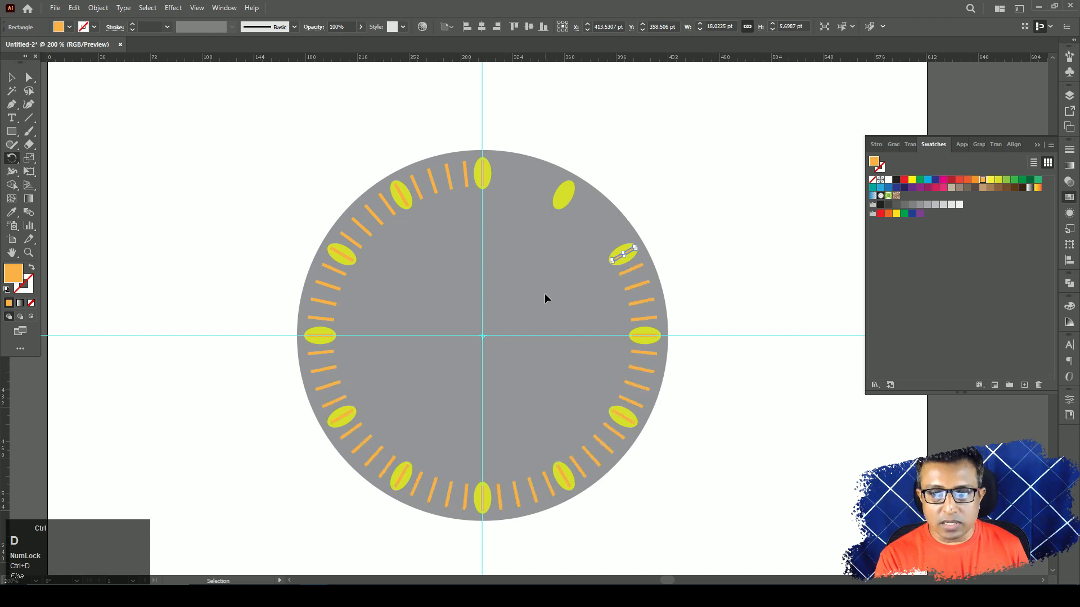
pyautogui.hotkey('ctrl', 'd')
pyautogui.hotkey('ctrl', 'd')
pyautogui.hotkey('ctrl', 'd')
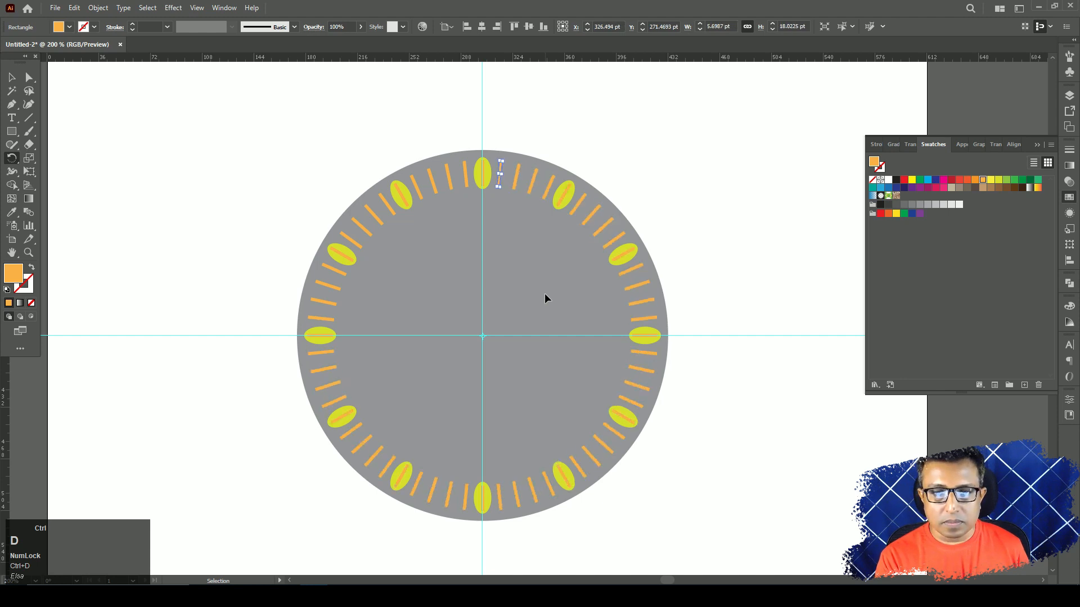
# Step: Bring the group of green ellipses to the front of the orange marks and clear the selection
pyautogui.click(13, 78)
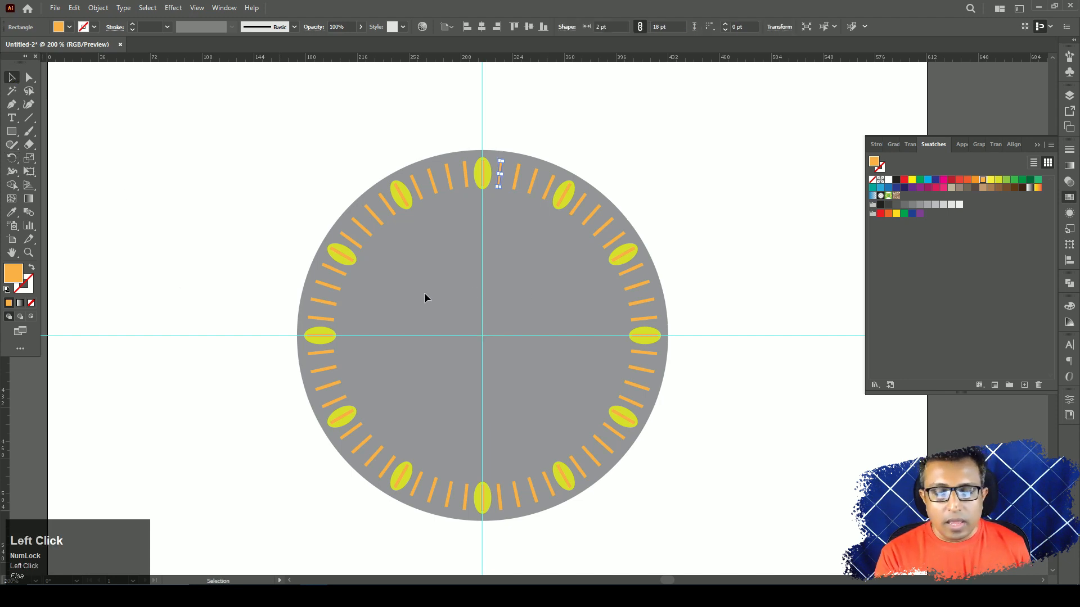
pyautogui.click(569, 199)
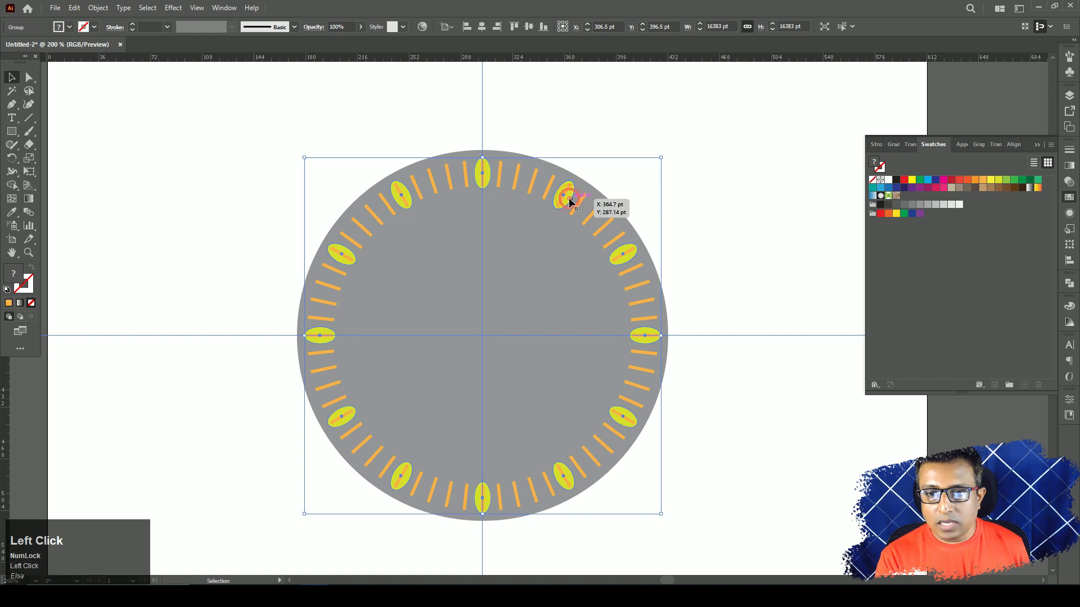
pyautogui.click(487, 236)
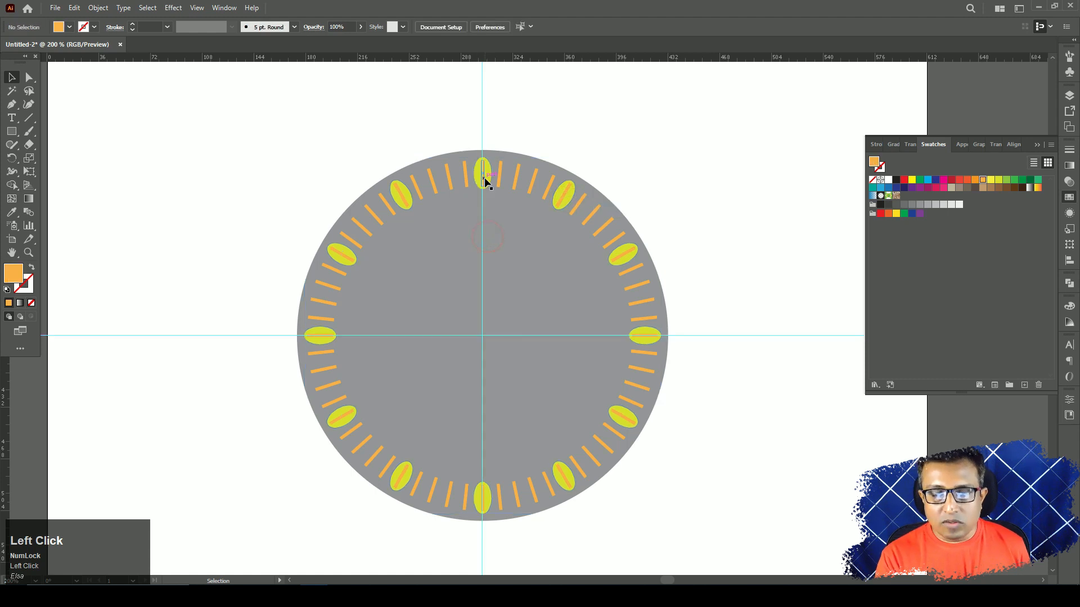
pyautogui.click(409, 195)
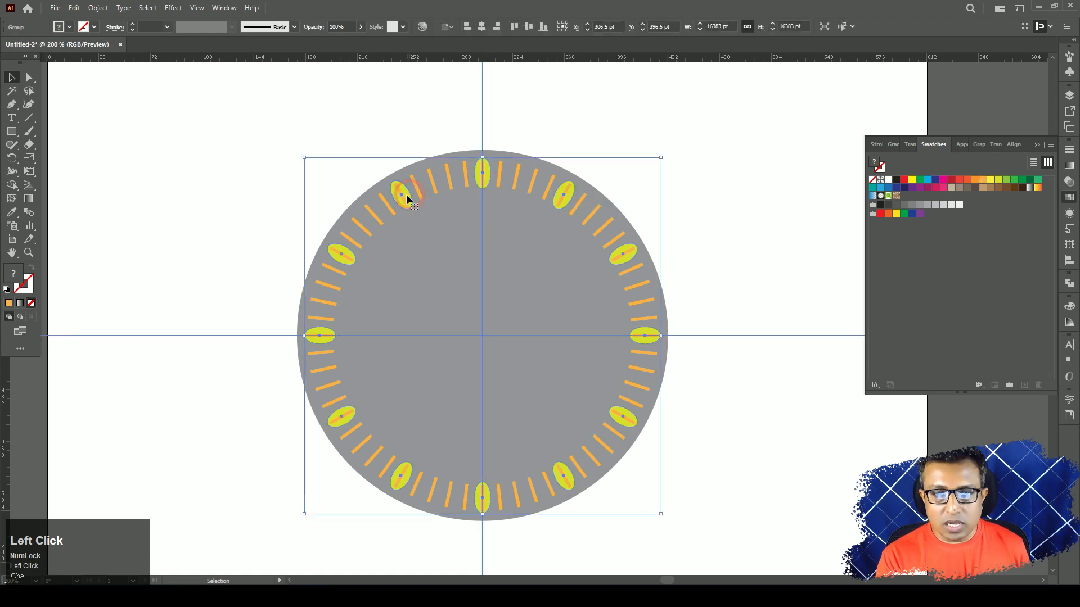
pyautogui.rightClick(406, 194)
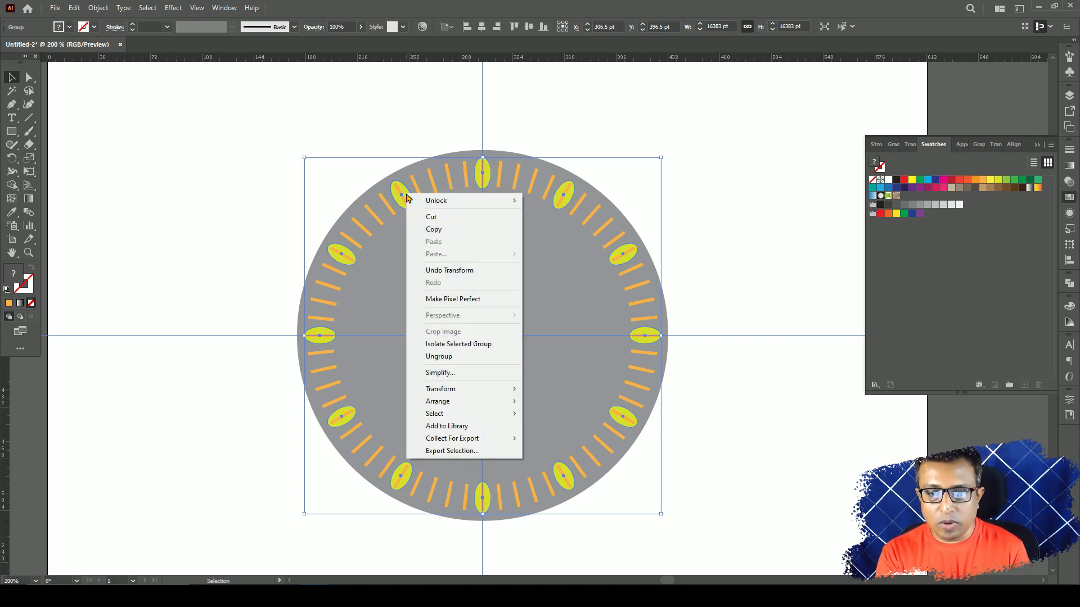
pyautogui.click(449, 401)
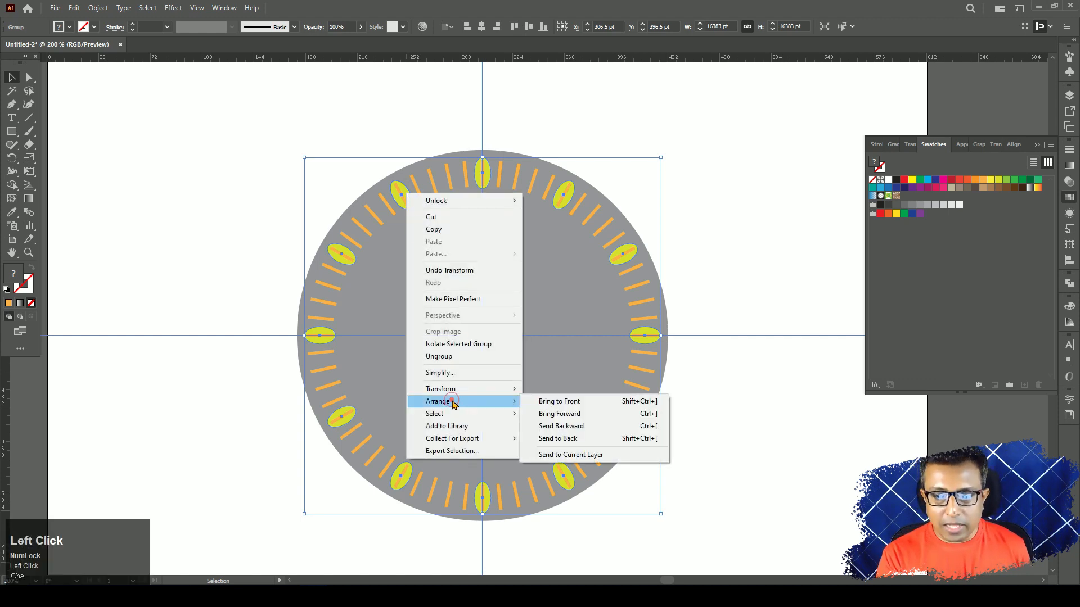
pyautogui.click(580, 401)
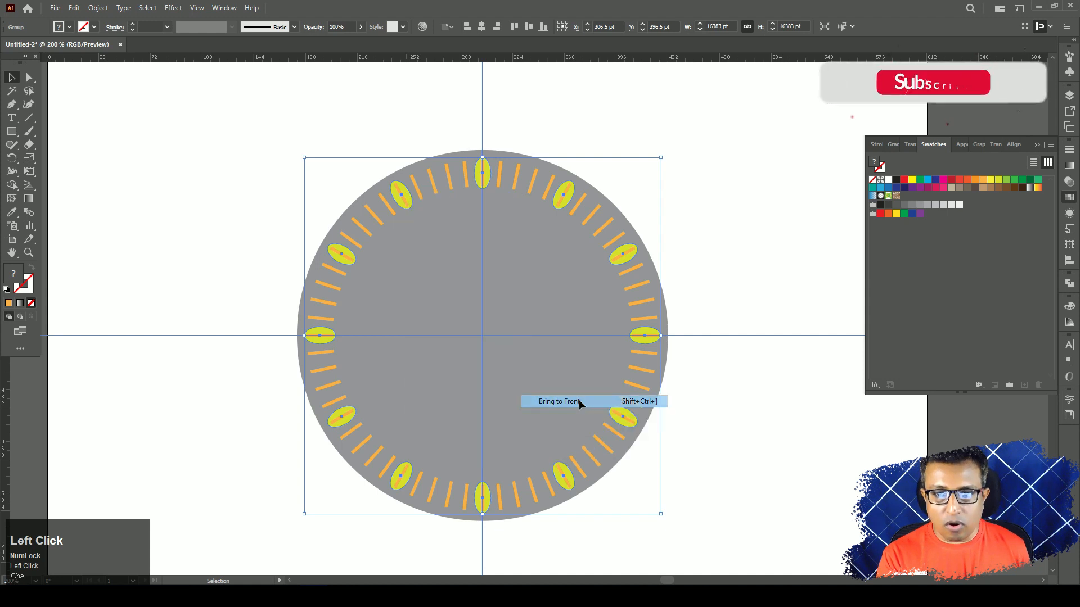
pyautogui.click(740, 212)
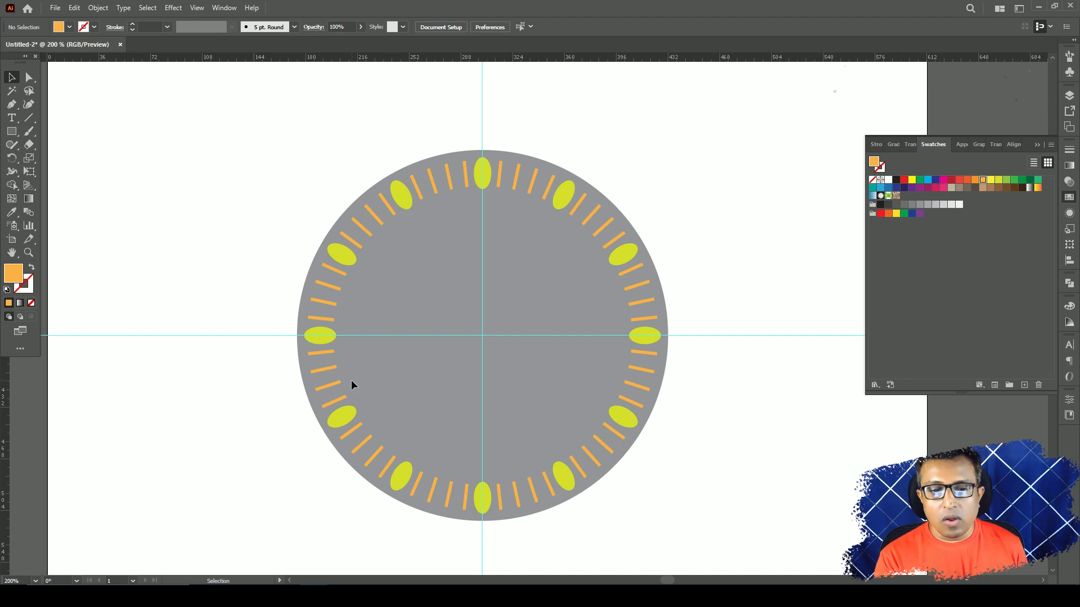
# Step: Draw a tall orange rectangle about 17 pt wide and 168 pt high in the blank area beside the clock face
pyautogui.press('space')
pyautogui.moveTo(539, 397); pyautogui.dragTo(554, 380)
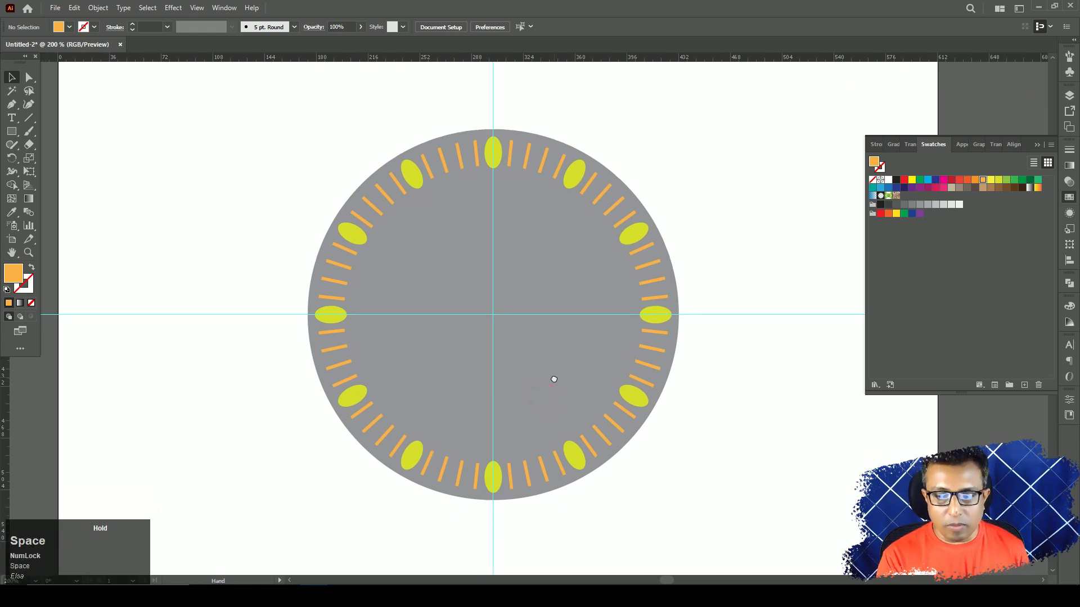
pyautogui.click(11, 131)
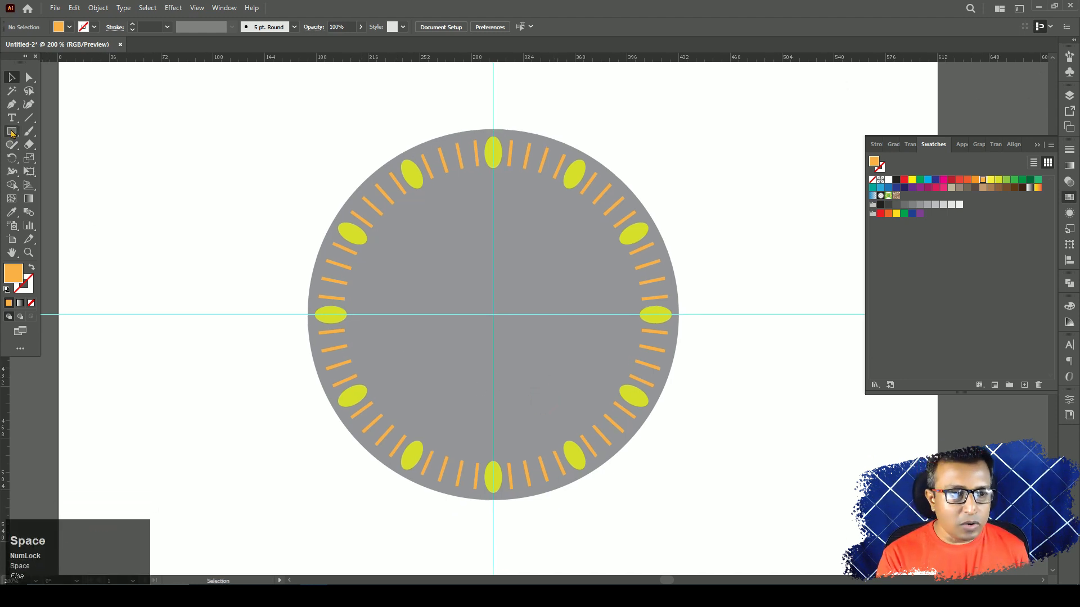
pyautogui.moveTo(145, 129); pyautogui.dragTo(167, 372)
pyautogui.press('space')
pyautogui.moveTo(271, 262); pyautogui.dragTo(465, 289)
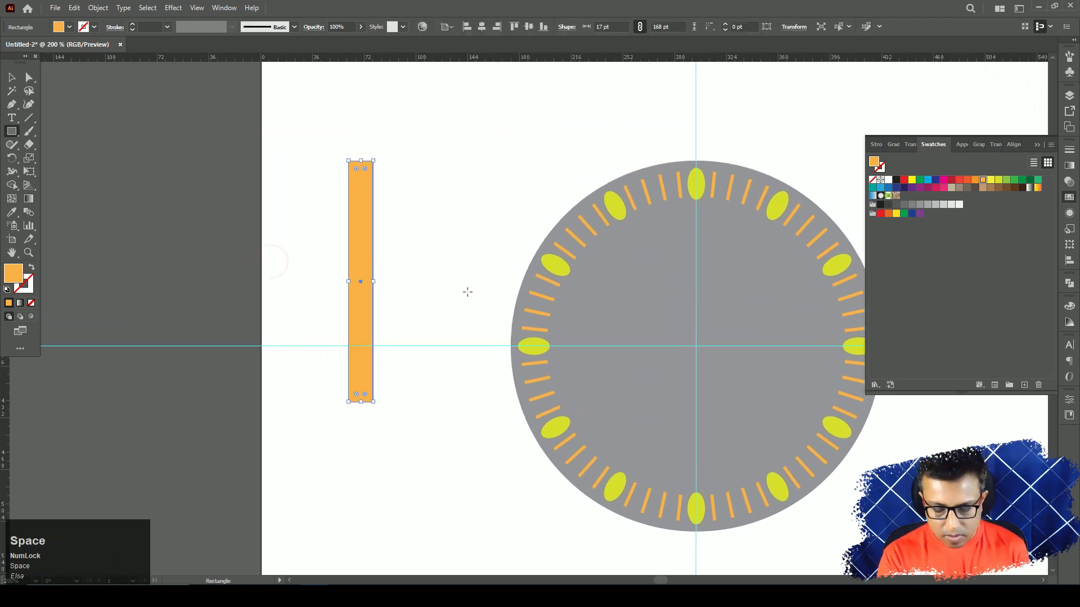
# Step: Taper the tall rectangle by moving its two upper corner points inward to X 65 pt and X 74 pt
pyautogui.hotkey('ctrl', '=')
pyautogui.hotkey('ctrl', '=')
pyautogui.hotkey('ctrl', '=')
pyautogui.hotkey('ctrl', '-')
pyautogui.hotkey('ctrl', '-')
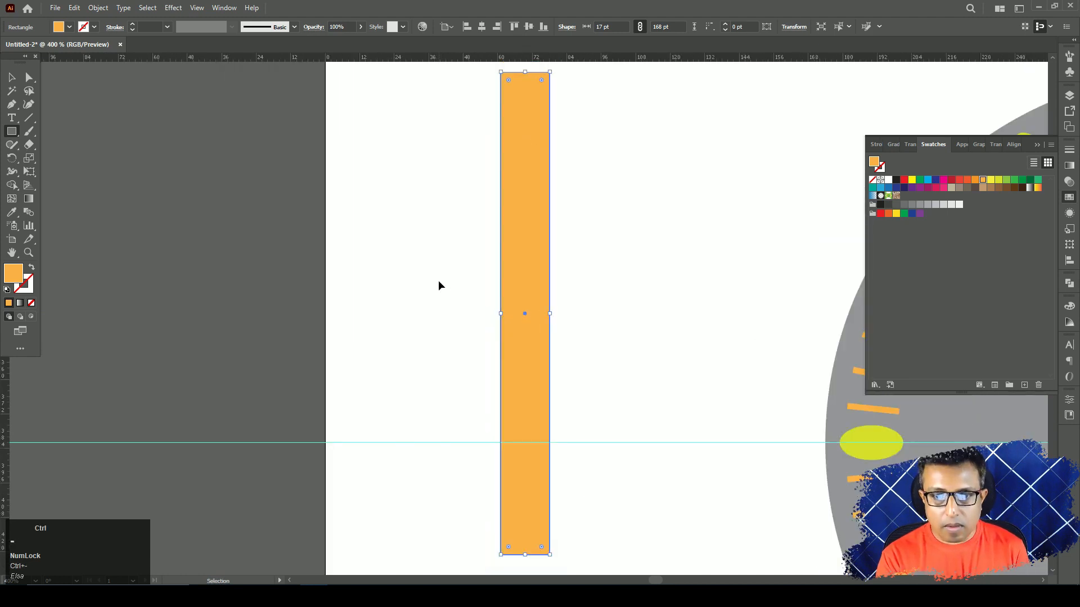
pyautogui.click(29, 77)
pyautogui.moveTo(557, 128); pyautogui.dragTo(538, 140)
pyautogui.press('Left')
pyautogui.press('Left')
pyautogui.press('Left')
pyautogui.press('Left')
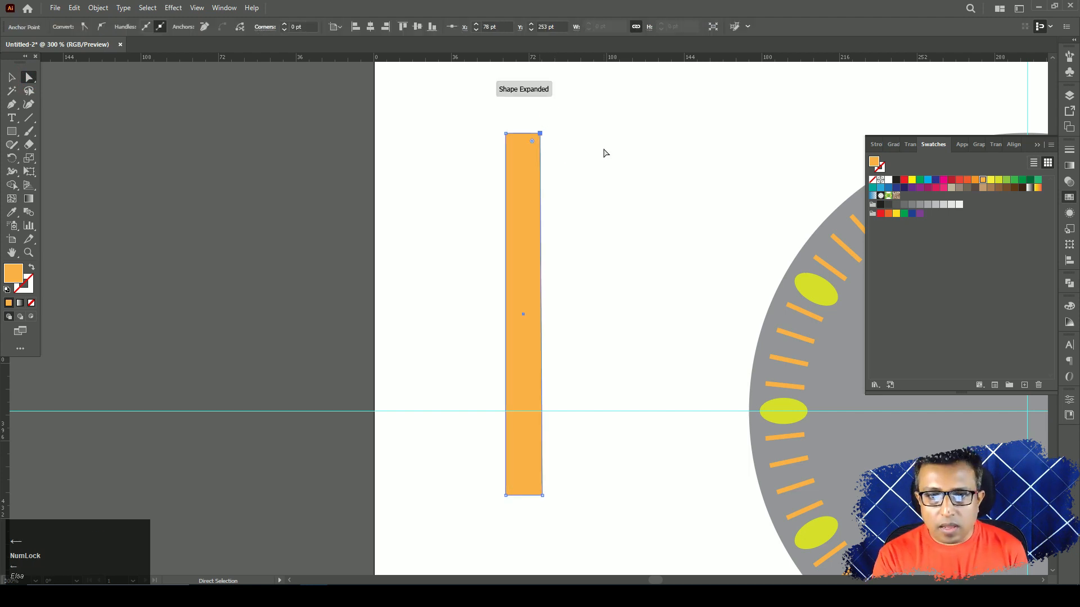
pyautogui.moveTo(497, 127); pyautogui.dragTo(513, 149)
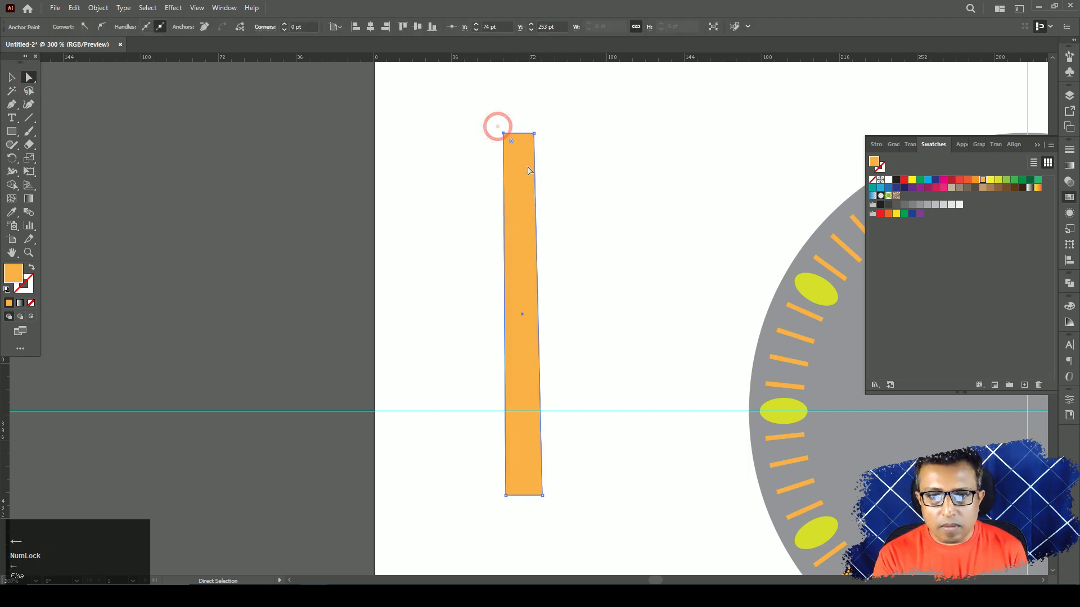
pyautogui.press('Right')
pyautogui.press('Right')
pyautogui.press('Right')
pyautogui.press('Right')
pyautogui.press('Right')
pyautogui.press('Right')
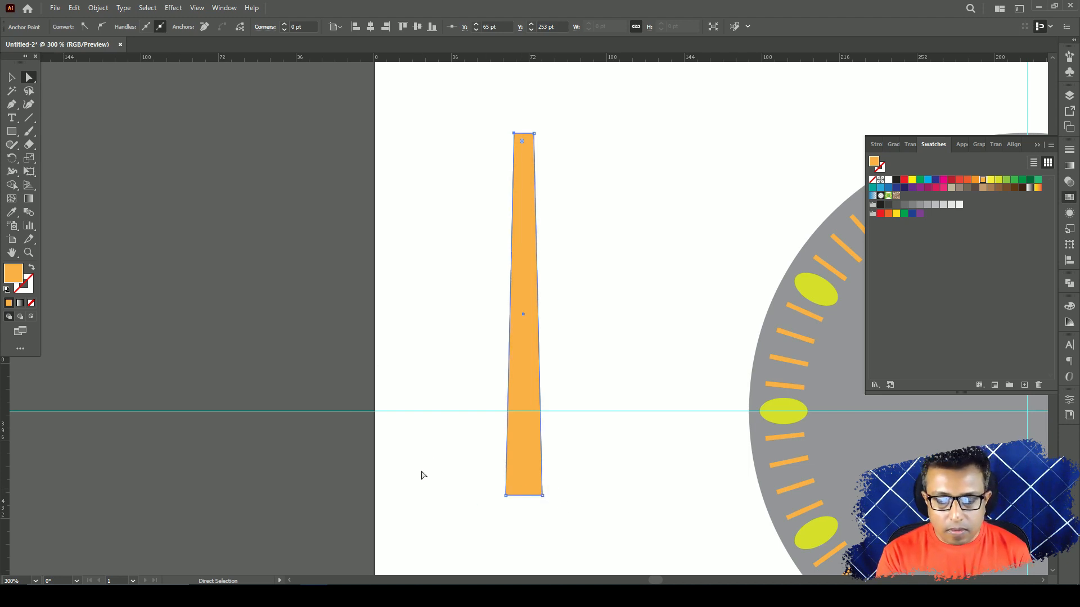
# Step: Add an anchor point at the middle of the tapered shape's top edge and raise it 10 pt to form a tip
pyautogui.press('space')
pyautogui.moveTo(531, 454); pyautogui.dragTo(504, 424)
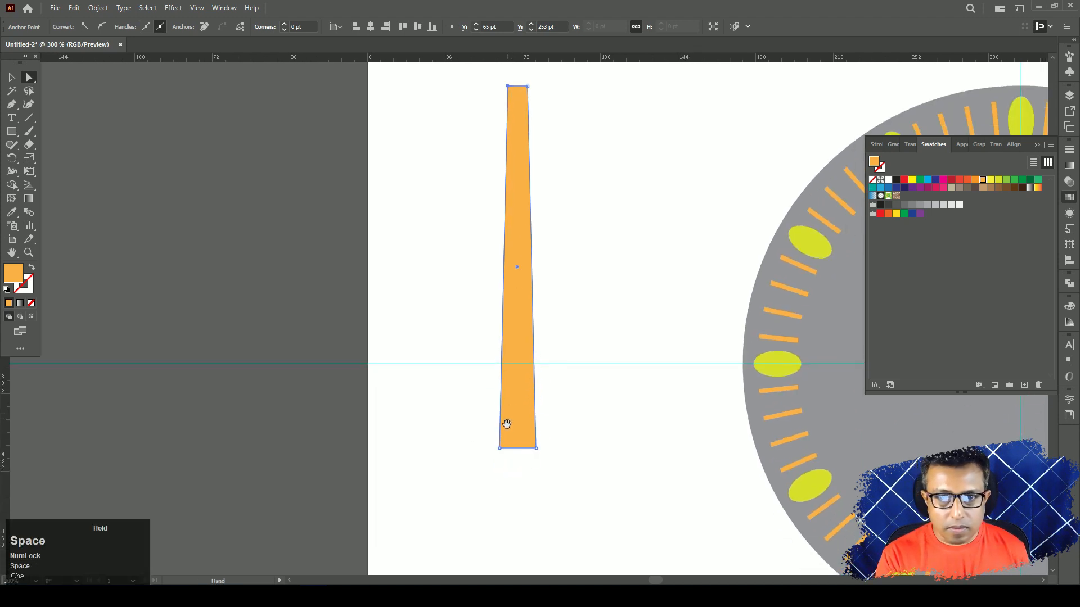
pyautogui.click(11, 104)
pyautogui.press('space')
pyautogui.moveTo(448, 150); pyautogui.dragTo(422, 269)
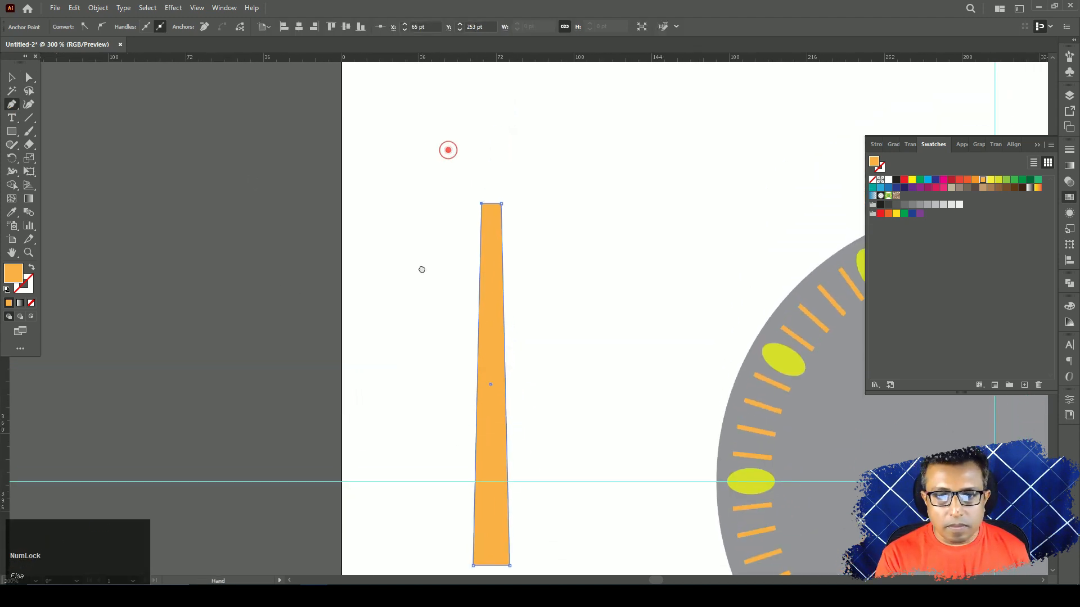
pyautogui.click(491, 203)
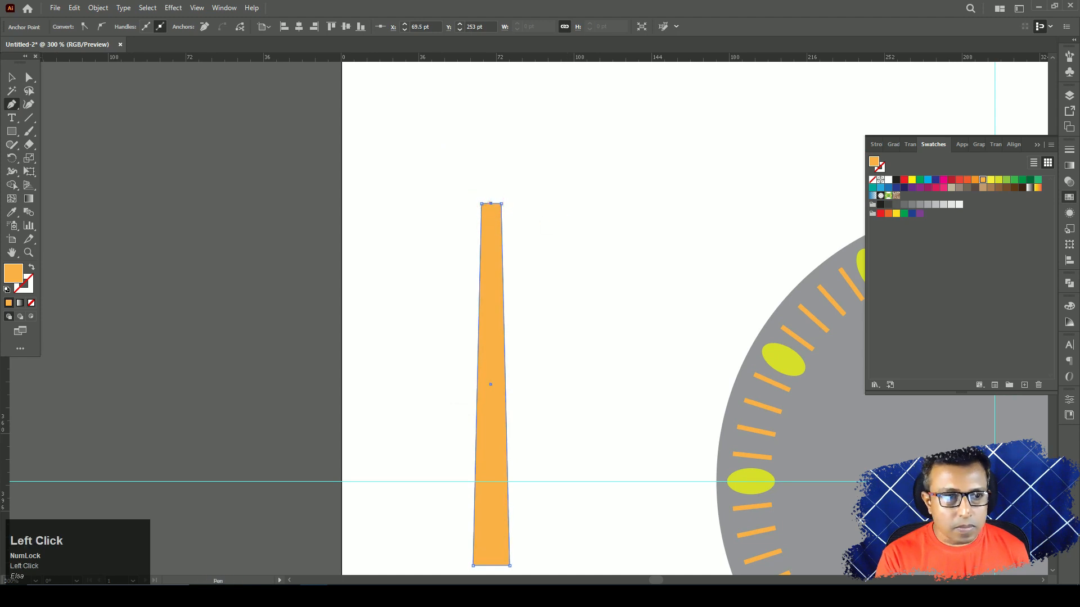
pyautogui.click(29, 77)
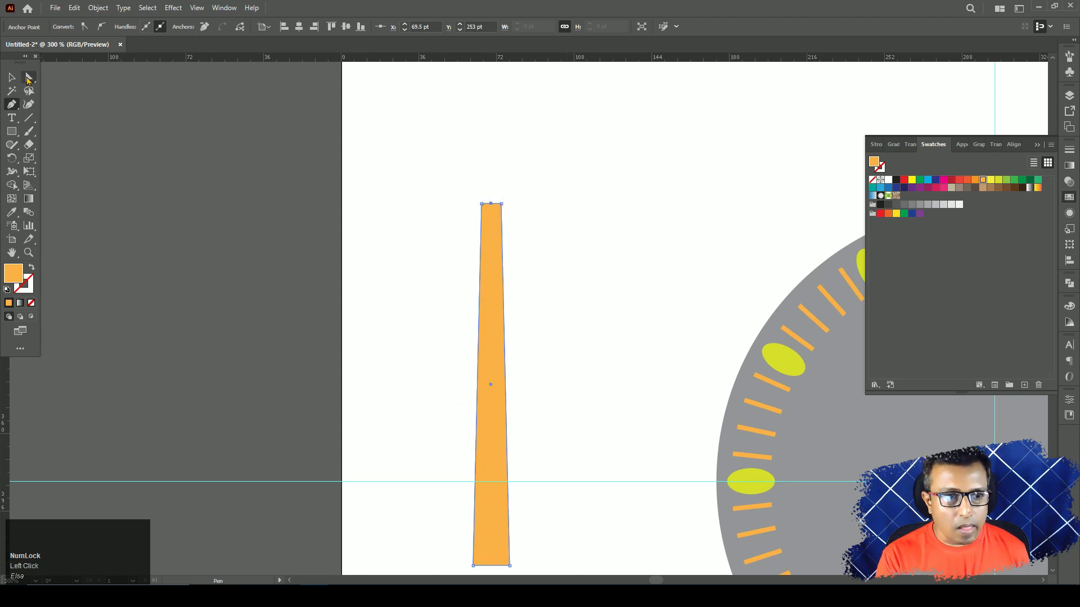
pyautogui.click(491, 204)
pyautogui.moveTo(493, 206); pyautogui.dragTo(492, 183)
# Step: Add an anchor point at the middle of the shape's bottom edge and lower it to Y 429 pt to form a pointed end
pyautogui.moveTo(512, 310); pyautogui.dragTo(514, 118)
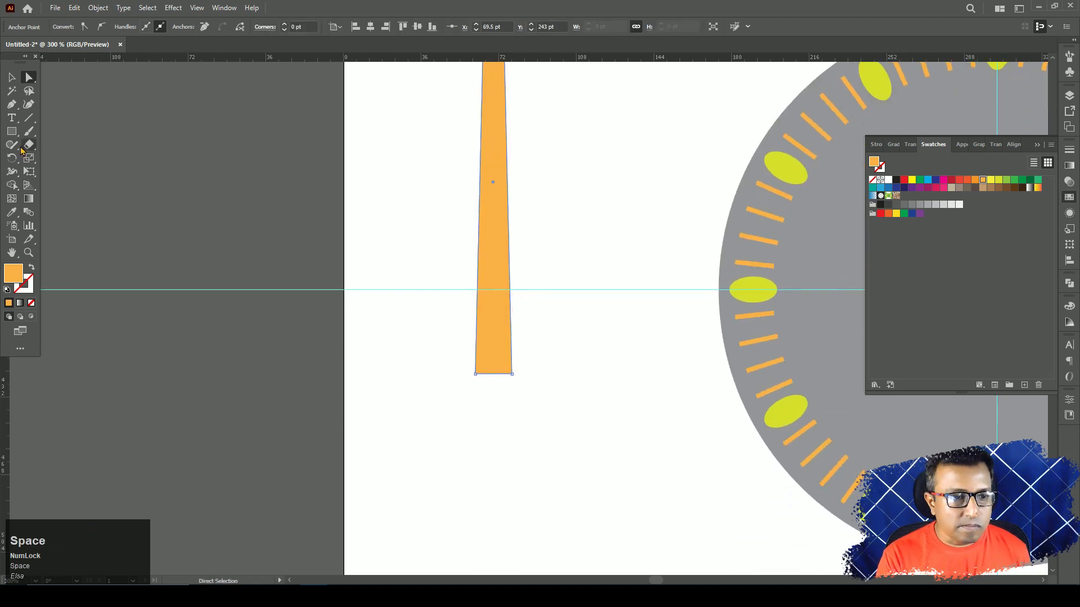
pyautogui.click(12, 104)
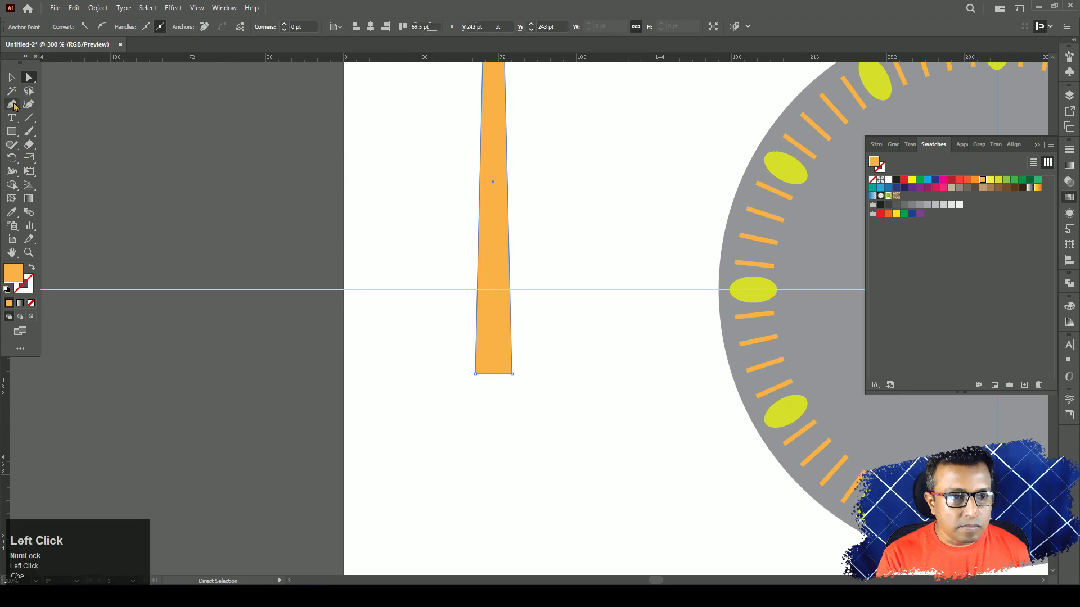
pyautogui.click(493, 374)
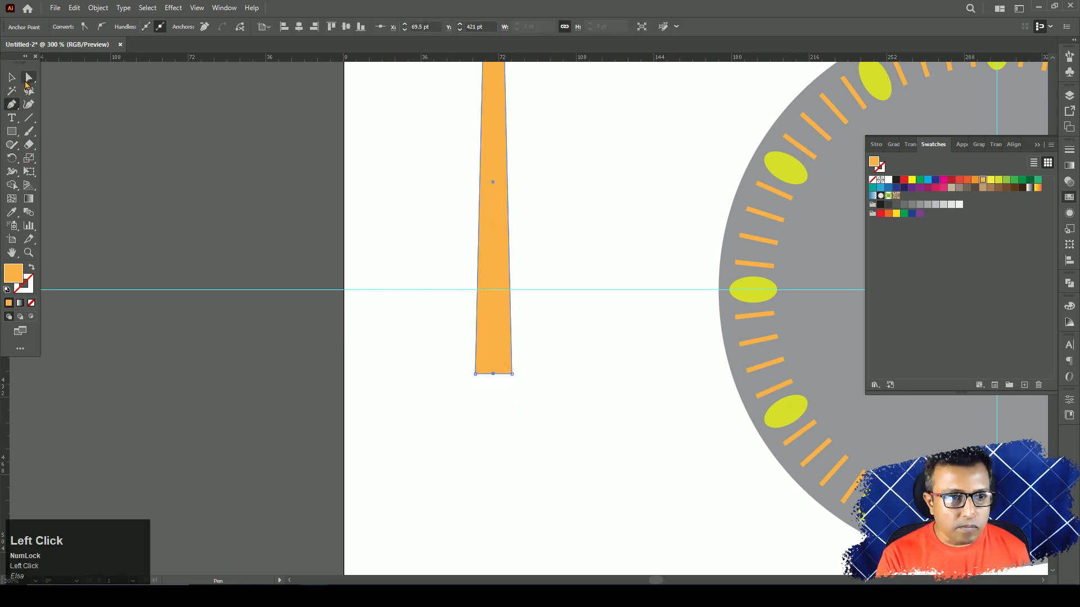
pyautogui.click(29, 77)
pyautogui.click(493, 374)
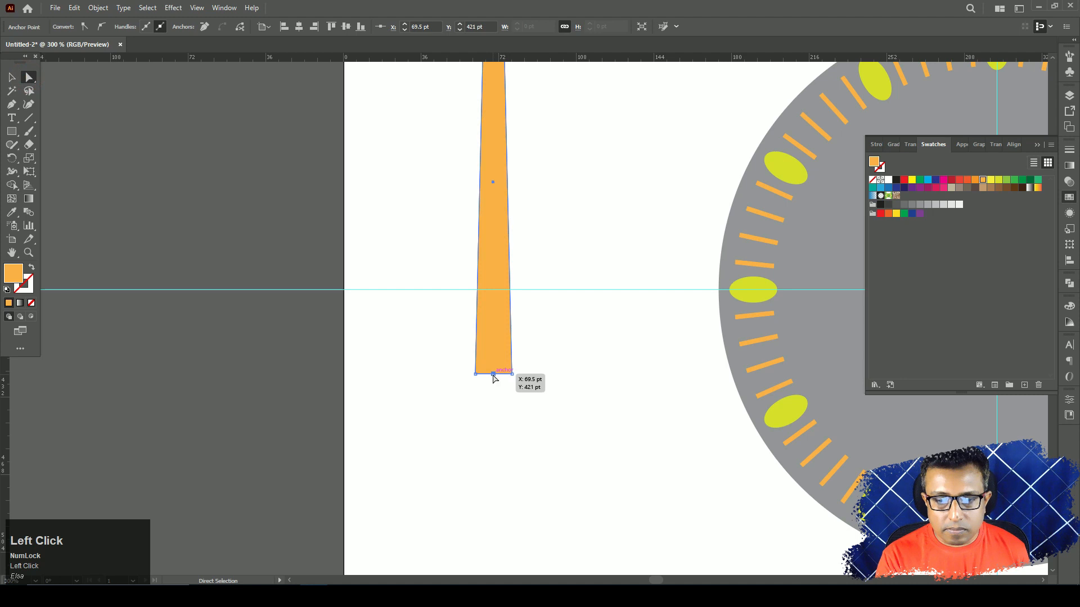
pyautogui.click(496, 382)
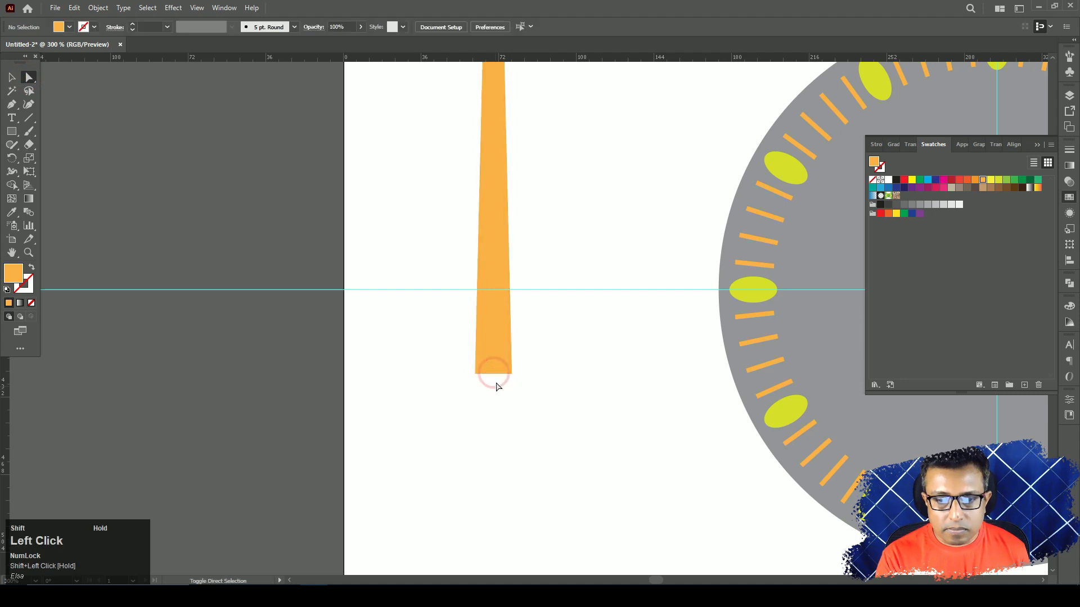
pyautogui.click(493, 374)
pyautogui.moveTo(493, 375); pyautogui.dragTo(494, 390)
pyautogui.press('shift')
# Step: Narrow the pointed clock hand symmetrically about its centre to about 9 pt wide, then deselect it
pyautogui.press('space')
pyautogui.moveTo(579, 394); pyautogui.dragTo(570, 427)
pyautogui.moveTo(601, 317); pyautogui.dragTo(602, 339)
pyautogui.moveTo(535, 245); pyautogui.dragTo(534, 321)
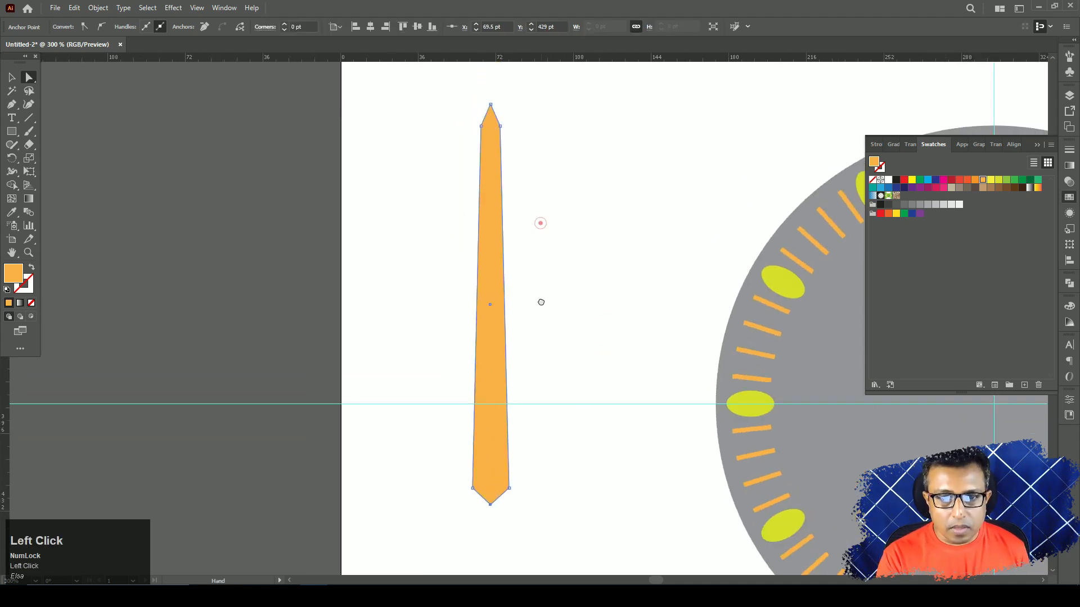
pyautogui.click(11, 77)
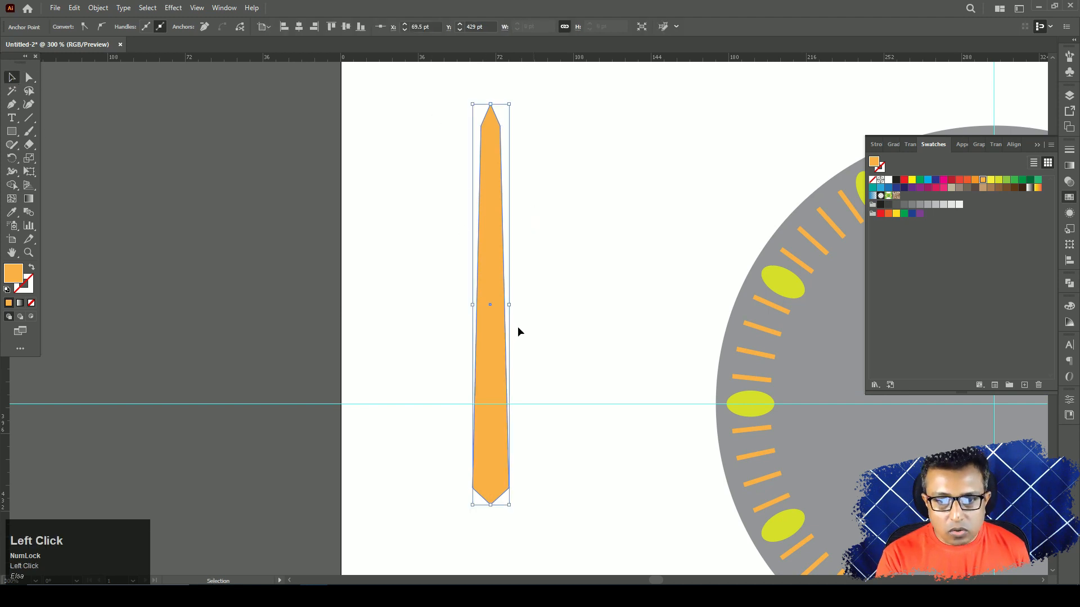
pyautogui.moveTo(510, 305); pyautogui.dragTo(501, 305)
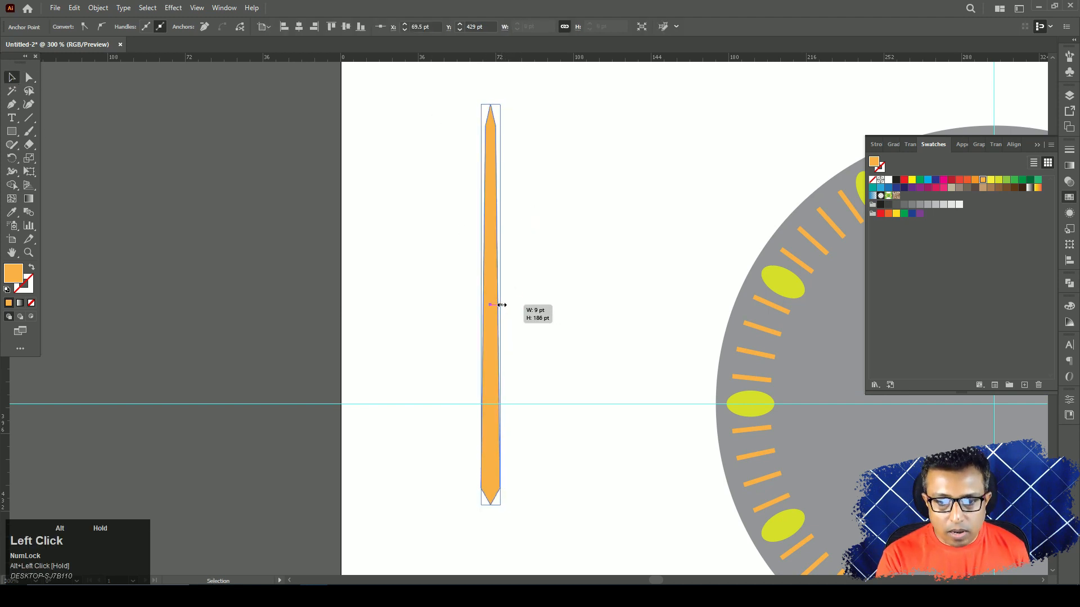
pyautogui.click(564, 370)
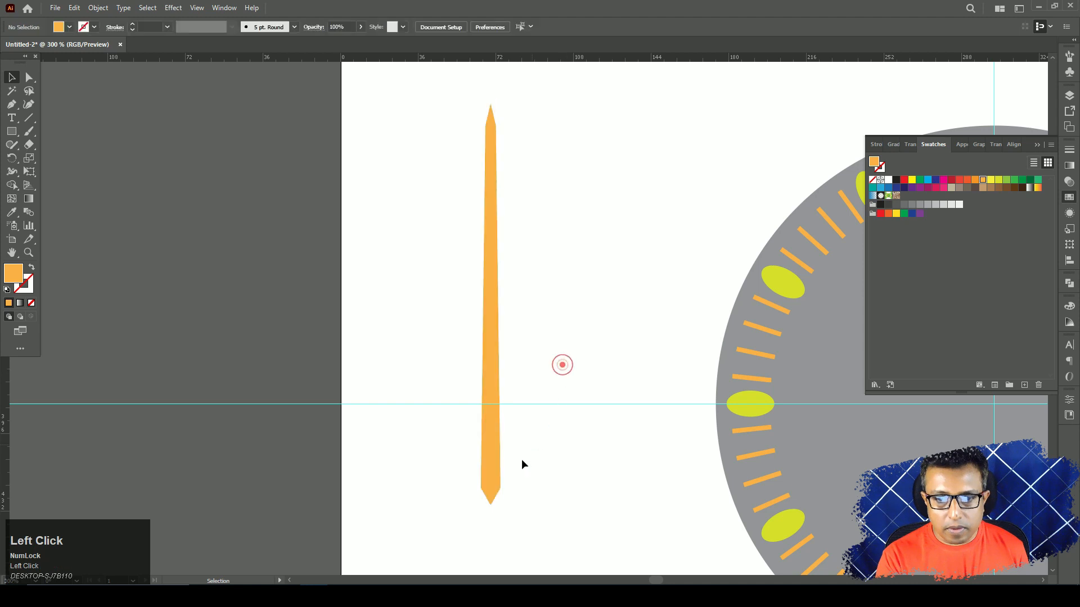
# Step: Scale the clock hand down proportionally to about 6 pt wide and 124 pt high, then deselect it
pyautogui.click(490, 472)
pyautogui.moveTo(490, 103); pyautogui.dragTo(520, 130)
pyautogui.click(541, 339)
# Step: Move the clock hand slightly upward and closer to the clock face, leaving it selected
pyautogui.moveTo(580, 359); pyautogui.dragTo(220, 345)
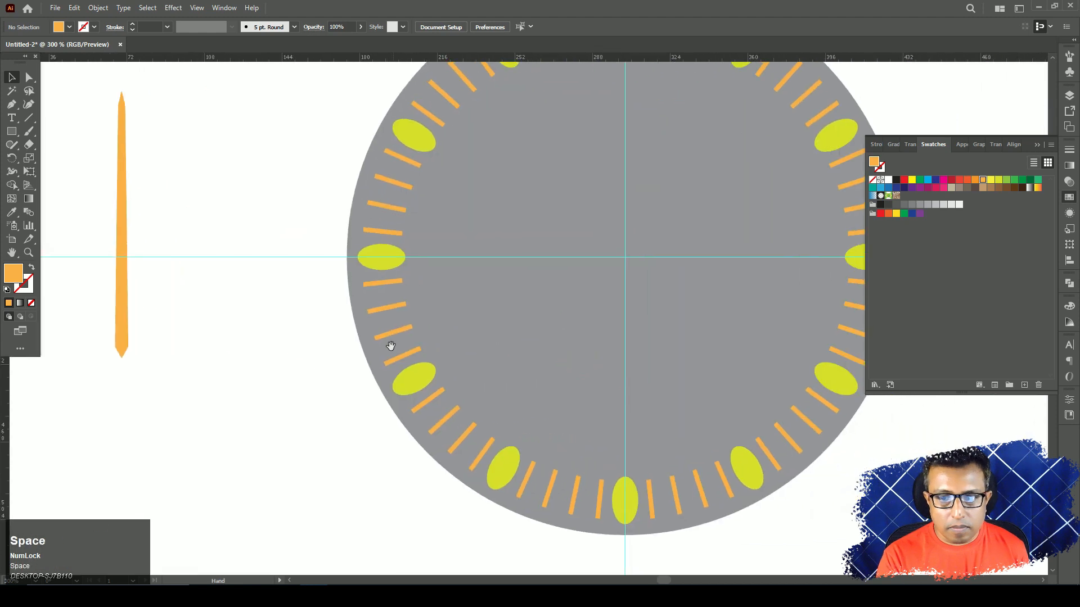
pyautogui.moveTo(389, 346); pyautogui.dragTo(398, 368)
pyautogui.moveTo(241, 340); pyautogui.dragTo(300, 332)
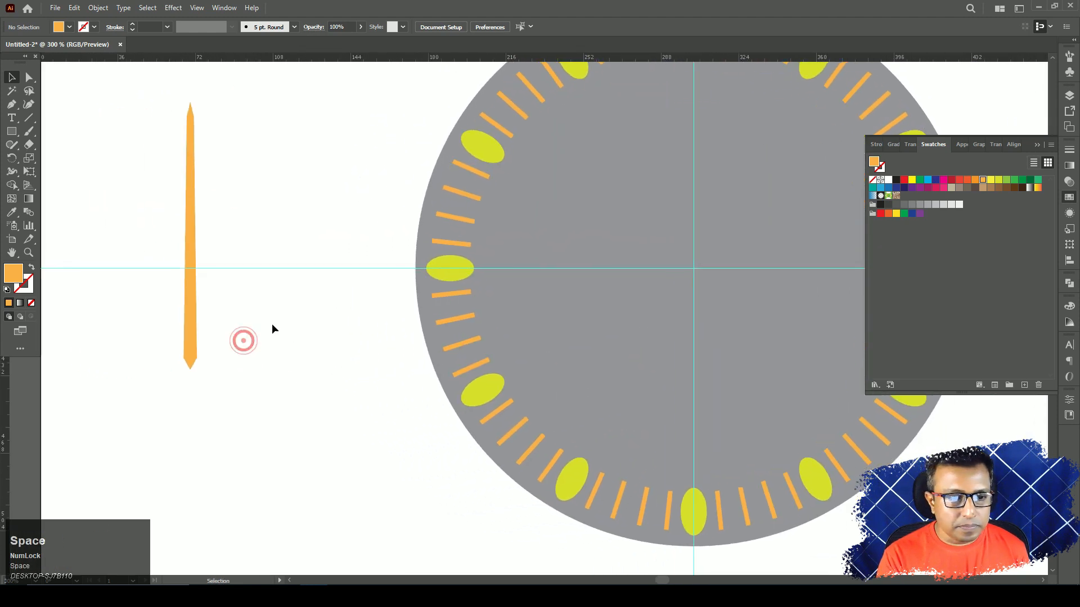
pyautogui.moveTo(189, 340); pyautogui.dragTo(221, 324)
pyautogui.moveTo(156, 295); pyautogui.dragTo(205, 313)
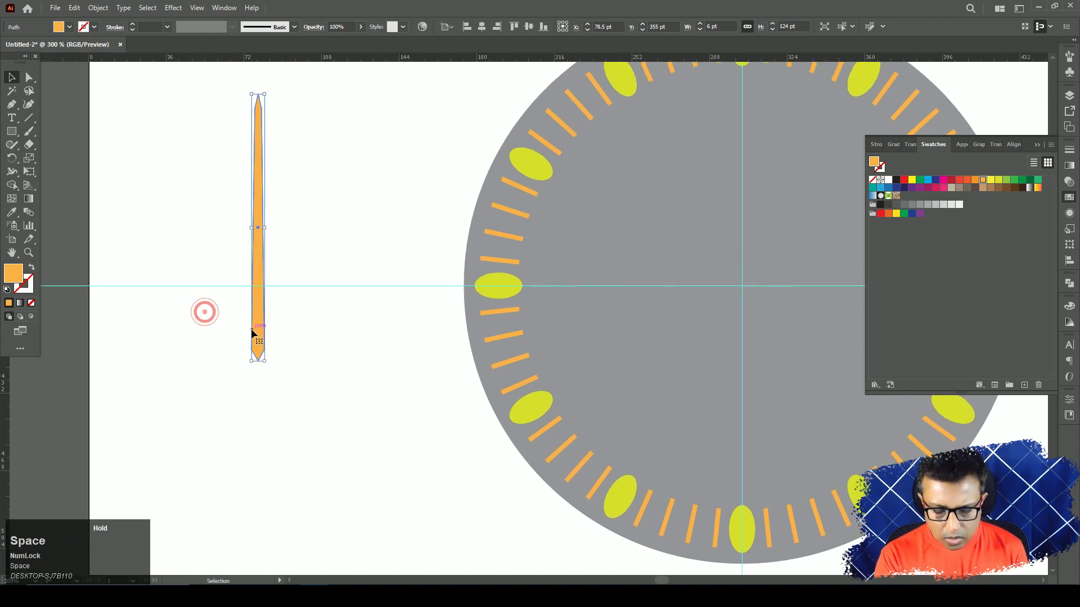
# Step: Draw a narrow upright rectangle inside the lower part of the clock hand, then deselect it
pyautogui.hotkey('ctrl', '=')
pyautogui.moveTo(484, 396); pyautogui.dragTo(439, 344)
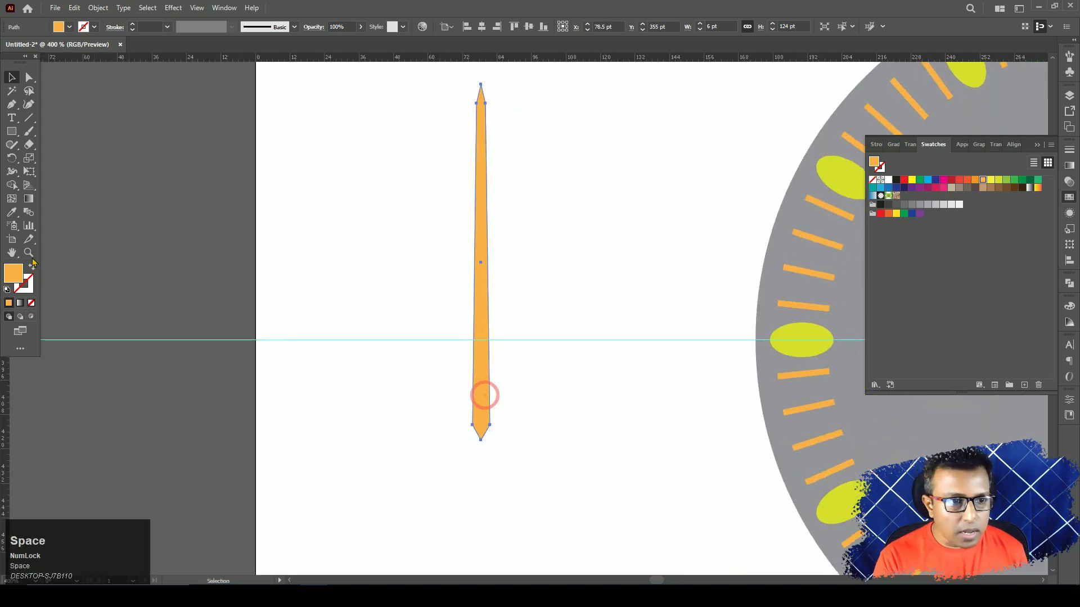
pyautogui.click(11, 105)
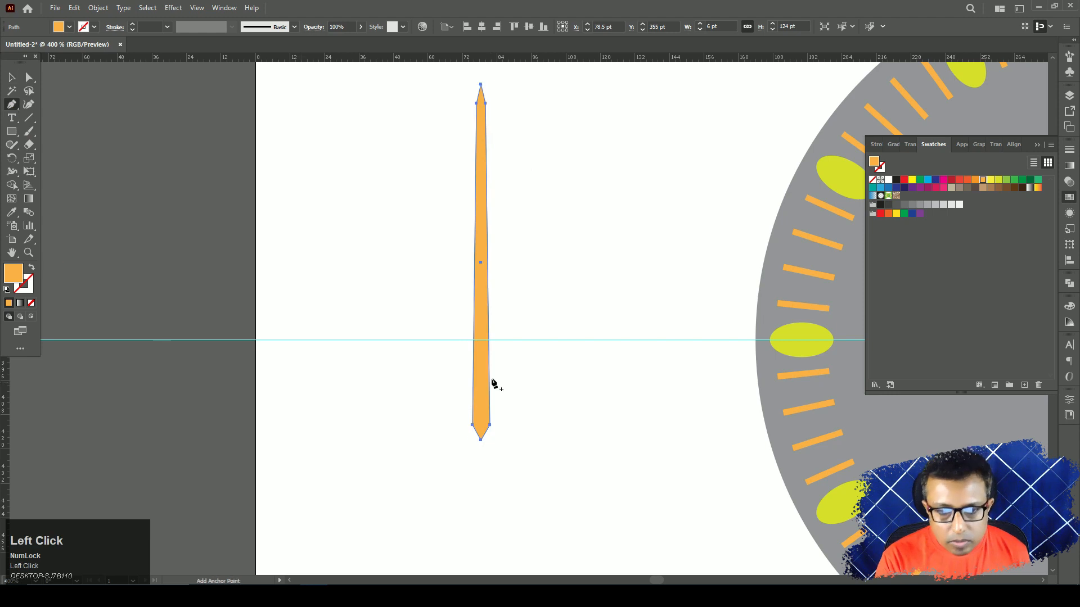
pyautogui.click(11, 131)
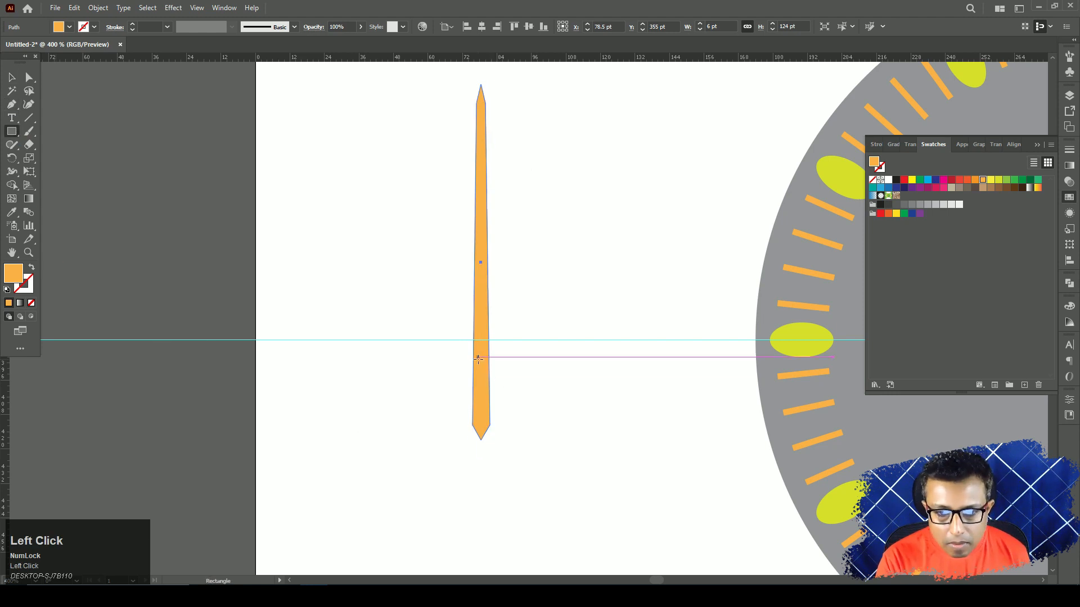
pyautogui.moveTo(477, 357); pyautogui.dragTo(485, 412)
pyautogui.hotkey('ctrl', '=')
pyautogui.hotkey('ctrl', '=')
pyautogui.hotkey('ctrl', '=')
pyautogui.click(609, 424)
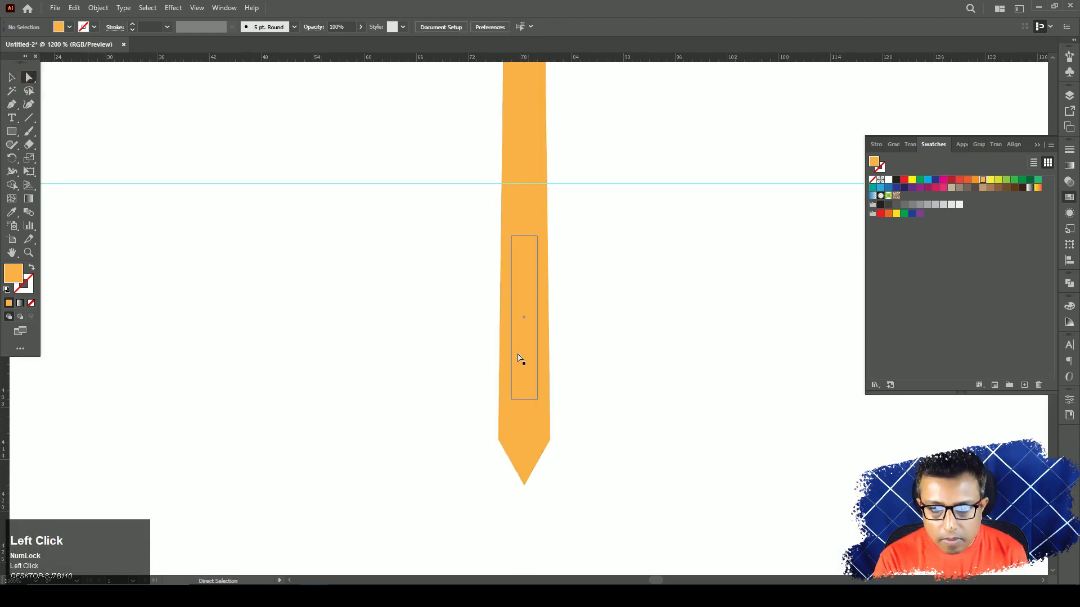
# Step: Nudge the inner rectangle's two bottom corners outward one step each to make it a tapered trapezoid
pyautogui.click(537, 399)
pyautogui.press('Right')
pyautogui.click(511, 399)
pyautogui.press('Left')
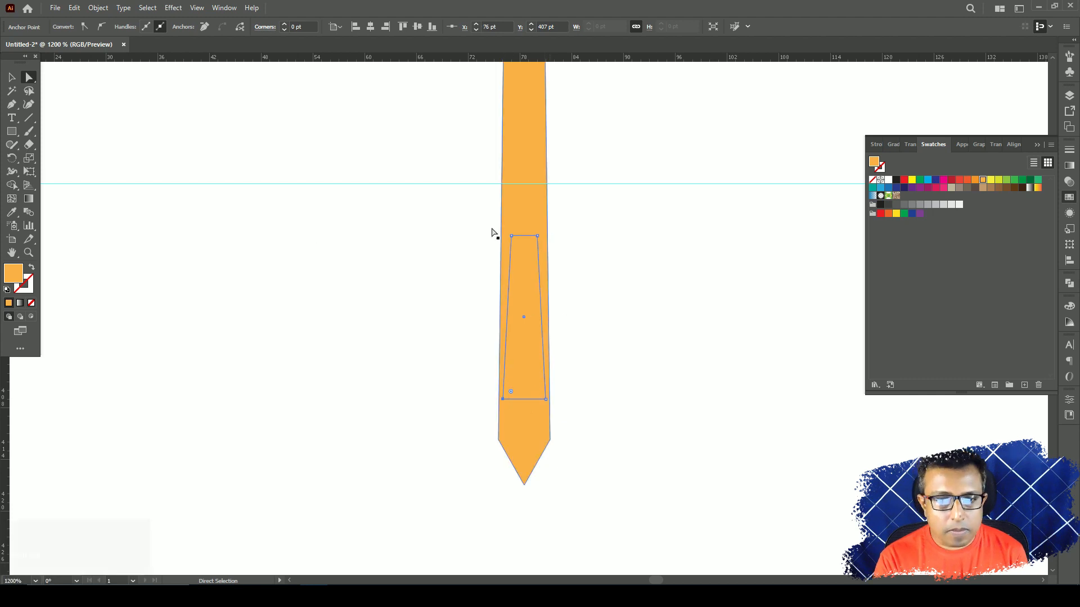
# Step: Cut the trapezoid out of the clock hand with the Shape Builder, leaving an open slot
pyautogui.click(12, 81)
pyautogui.moveTo(407, 122); pyautogui.dragTo(614, 385)
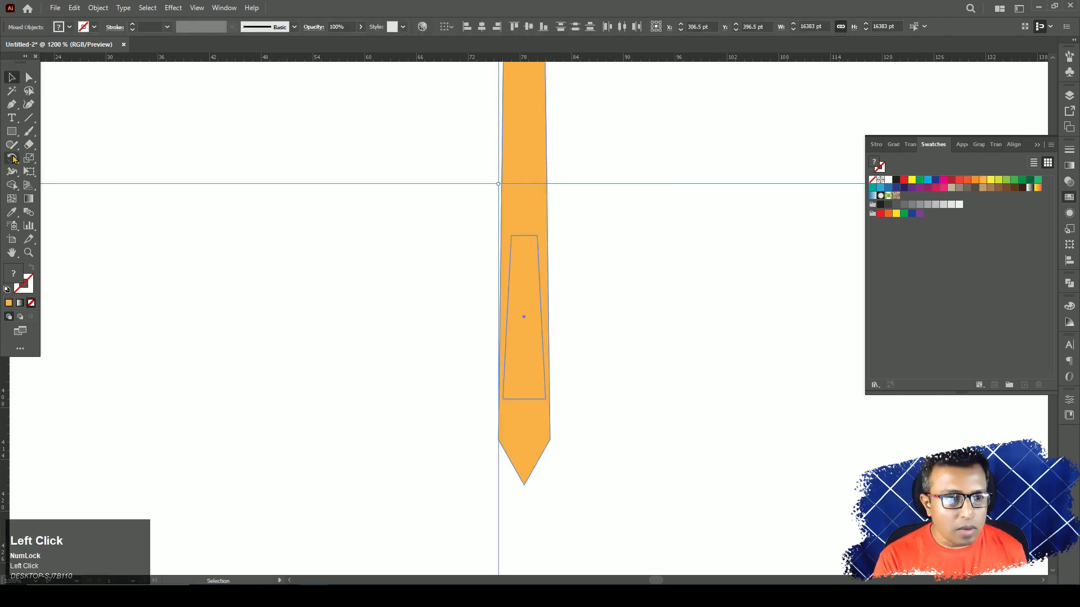
pyautogui.click(12, 185)
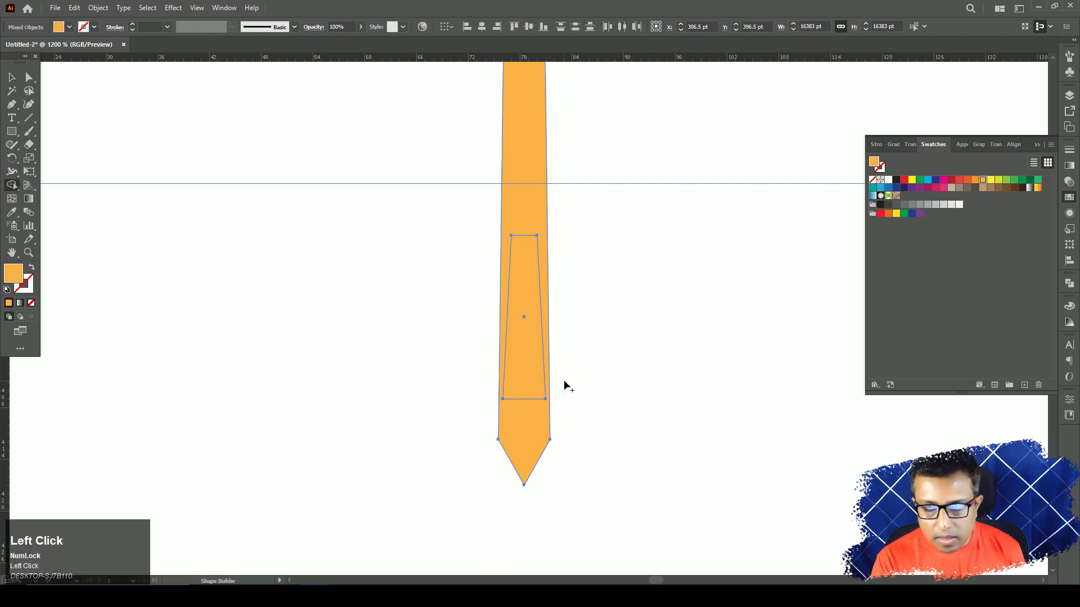
pyautogui.keyDown('alt'); pyautogui.click(531, 371); pyautogui.keyUp('alt')
pyautogui.click(12, 77)
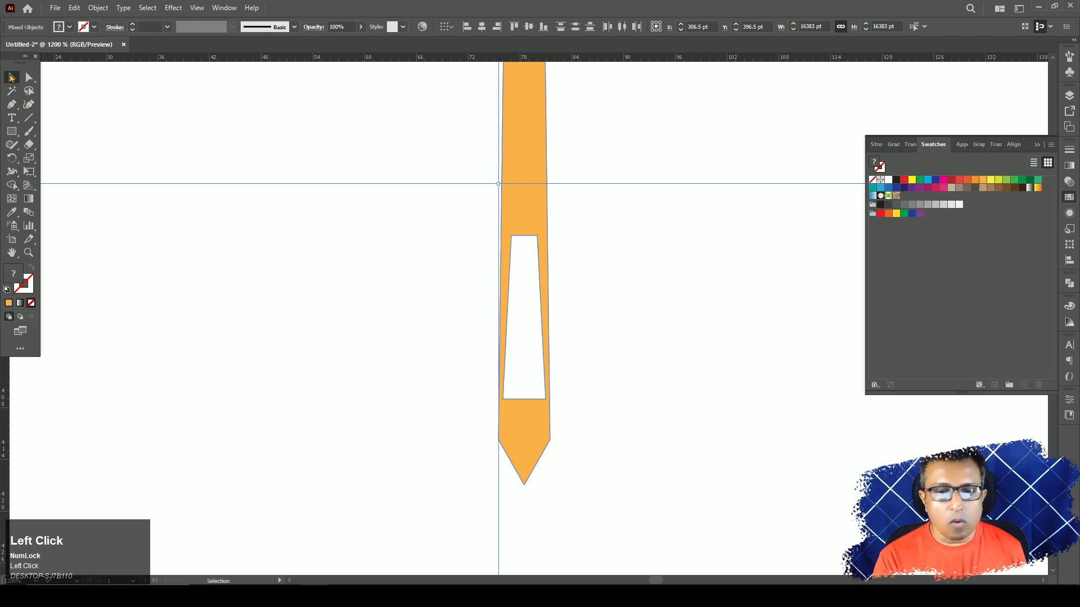
# Step: Deselect everything, then move the slotted hand onto the clock face along the vertical guide at X 302.5 pt, Y 326 pt
pyautogui.hotkey('ctrl', '-')
pyautogui.hotkey('ctrl', '-')
pyautogui.hotkey('ctrl', '-')
pyautogui.hotkey('ctrl', '-')
pyautogui.hotkey('ctrl', '-')
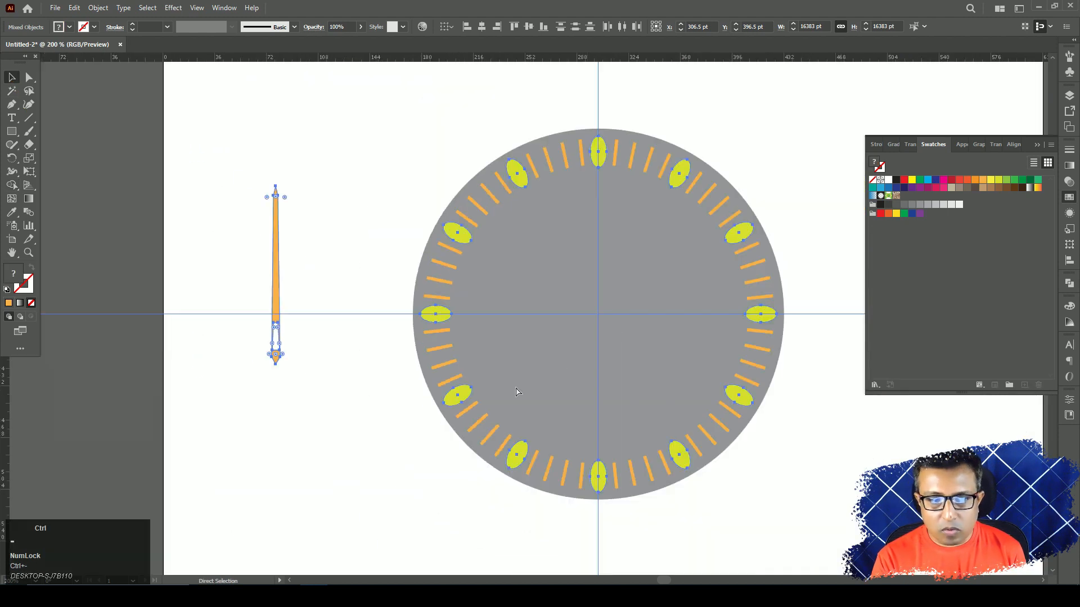
pyautogui.moveTo(275, 253); pyautogui.dragTo(282, 253)
pyautogui.hotkey('ctrl', 'z')
pyautogui.click(237, 207)
pyautogui.moveTo(239, 160); pyautogui.dragTo(339, 416)
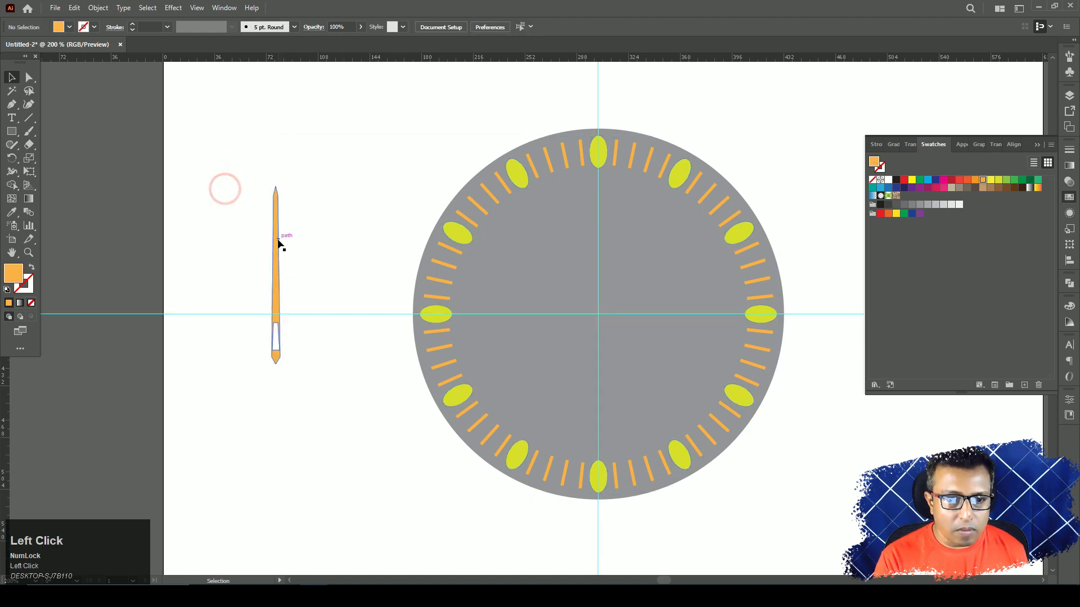
pyautogui.moveTo(285, 240); pyautogui.dragTo(600, 198)
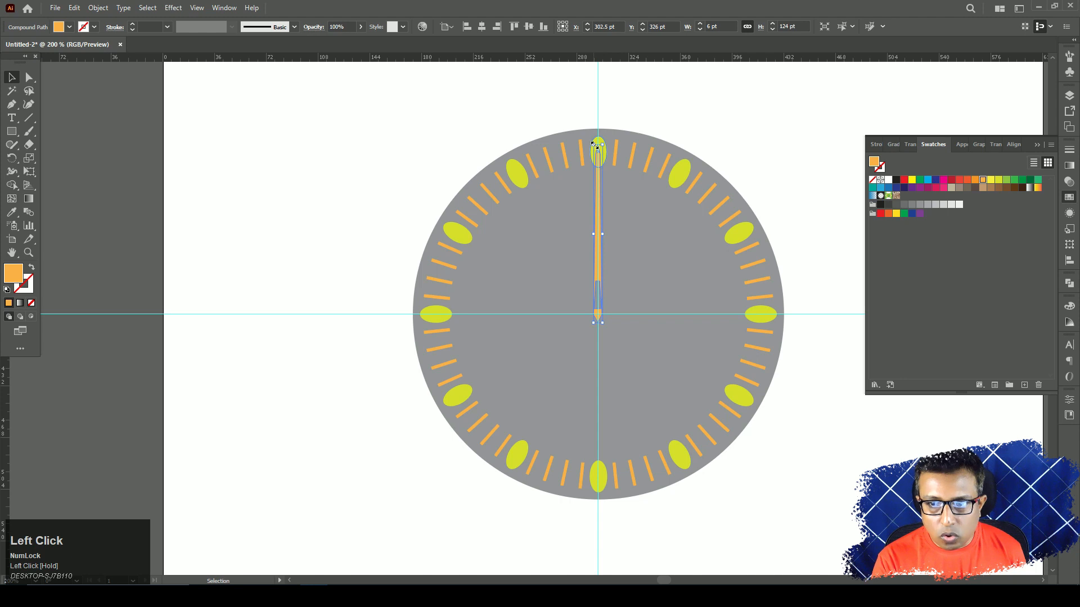
# Step: Scale the hand down proportionally to about 5.4 pt wide and 101 pt high, and raise it to Y 336.5 pt
pyautogui.moveTo(594, 145); pyautogui.dragTo(595, 181)
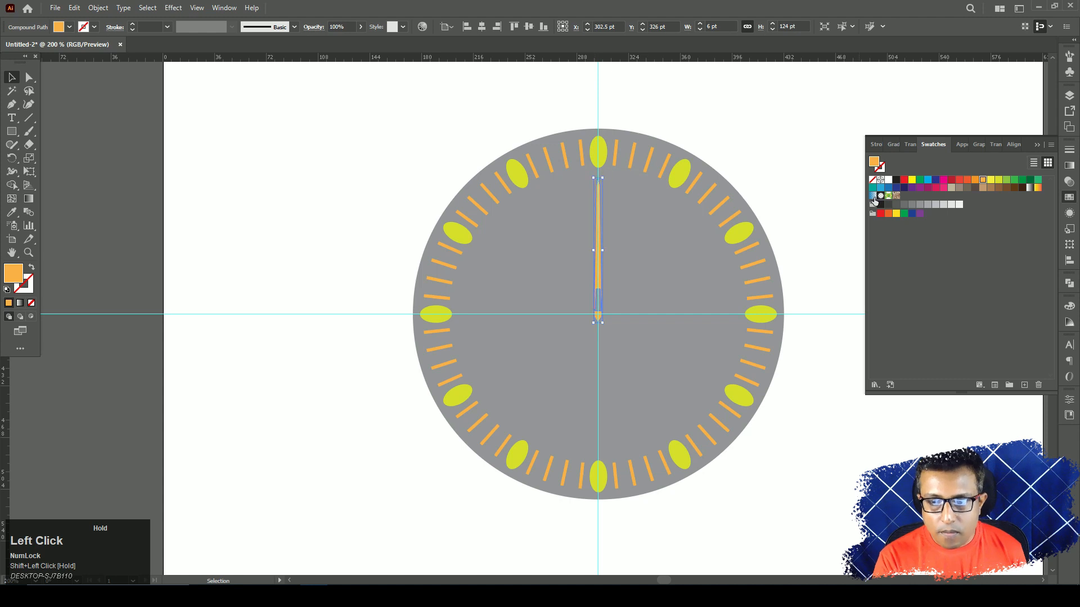
pyautogui.hotkey('ctrl', '=')
pyautogui.hotkey('ctrl', '=')
pyautogui.hotkey('ctrl', '=')
pyautogui.moveTo(558, 388); pyautogui.dragTo(544, 316)
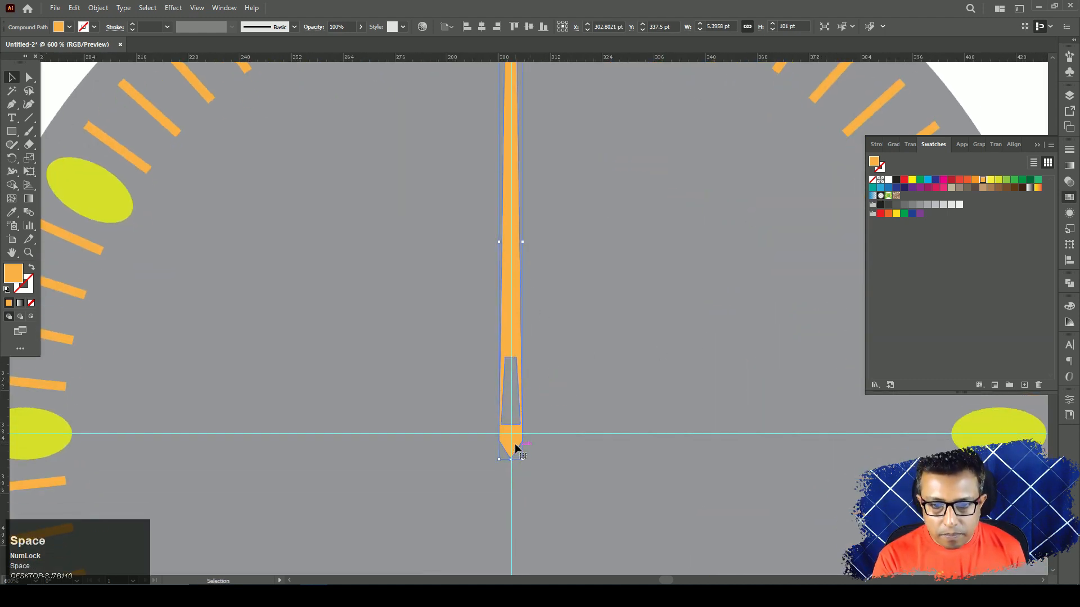
pyautogui.moveTo(516, 448); pyautogui.dragTo(515, 440)
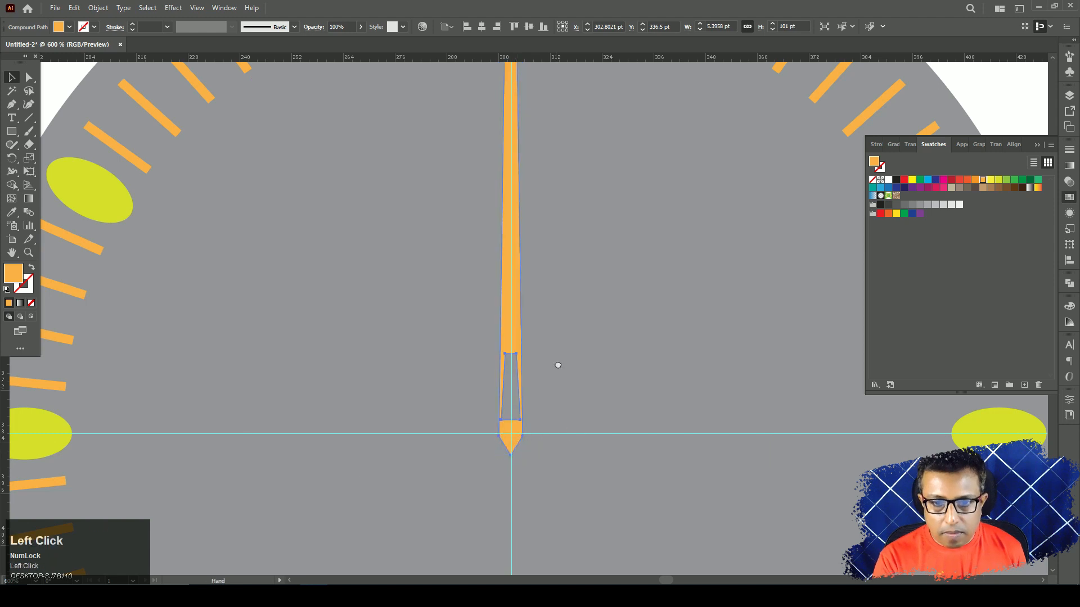
# Step: Enlarge the hand proportionally from its upper end to about 6.25 pt wide and 117 pt high
pyautogui.moveTo(557, 365); pyautogui.dragTo(564, 448)
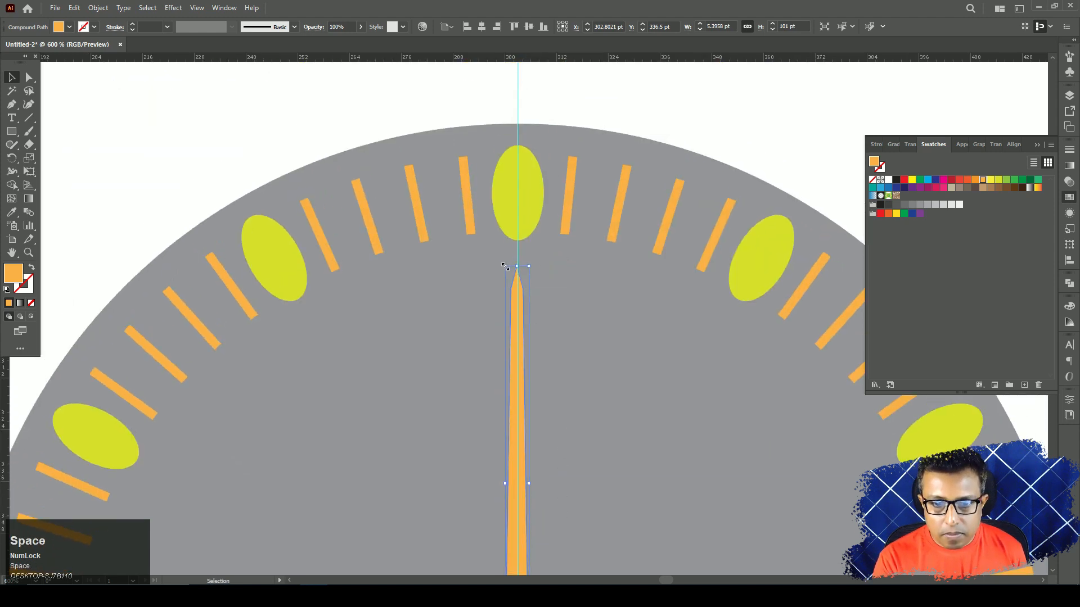
pyautogui.moveTo(505, 266); pyautogui.dragTo(487, 197)
pyautogui.moveTo(555, 361); pyautogui.dragTo(526, 176)
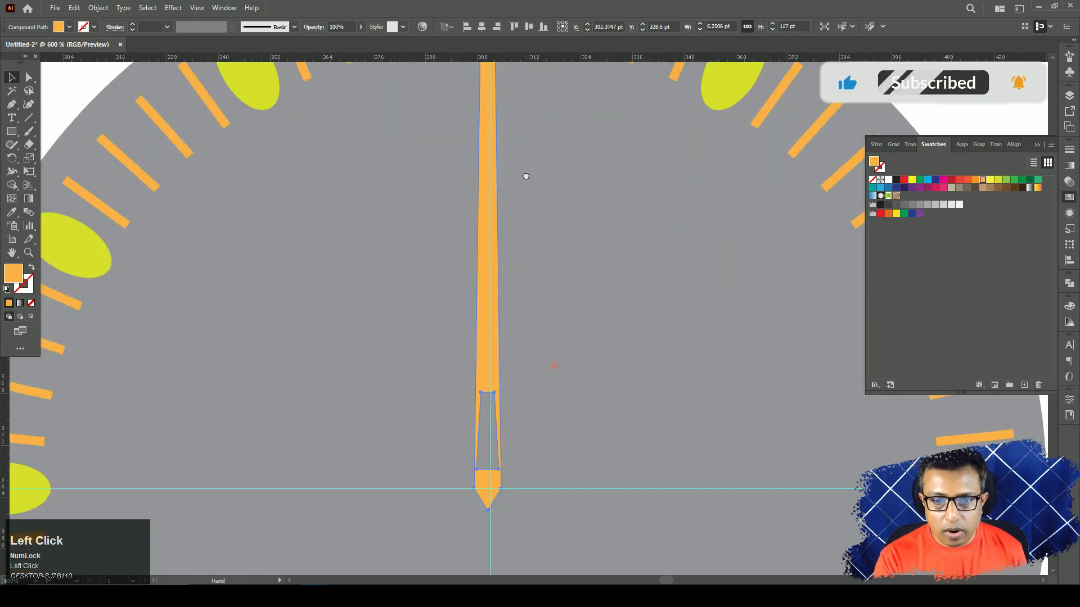
# Step: Create a copy of the hand rotated 6° about its lower tip
pyautogui.hotkey('ctrl', '-')
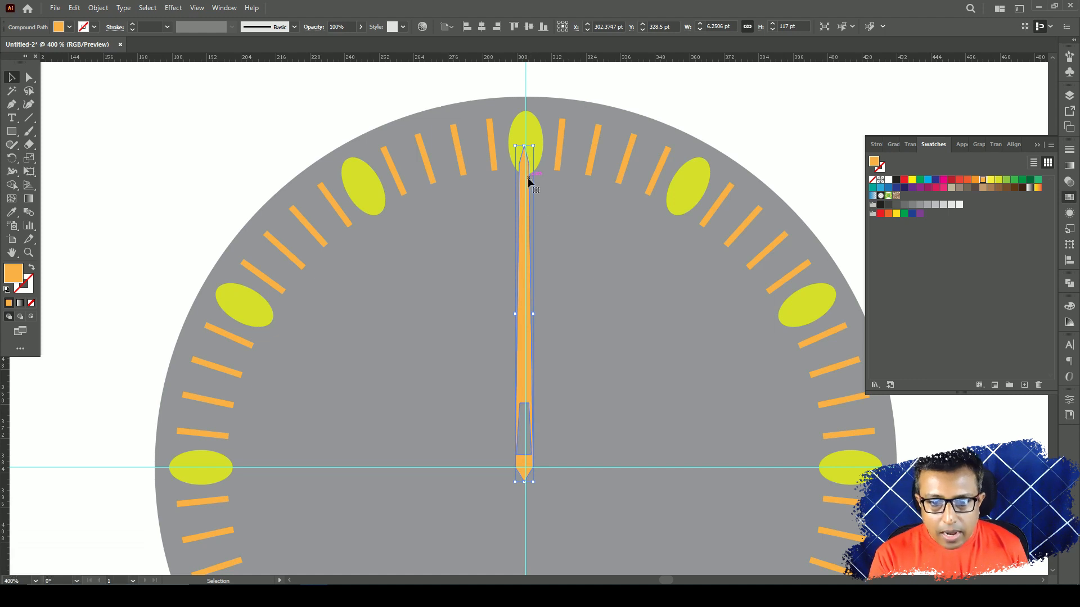
pyautogui.click(12, 158)
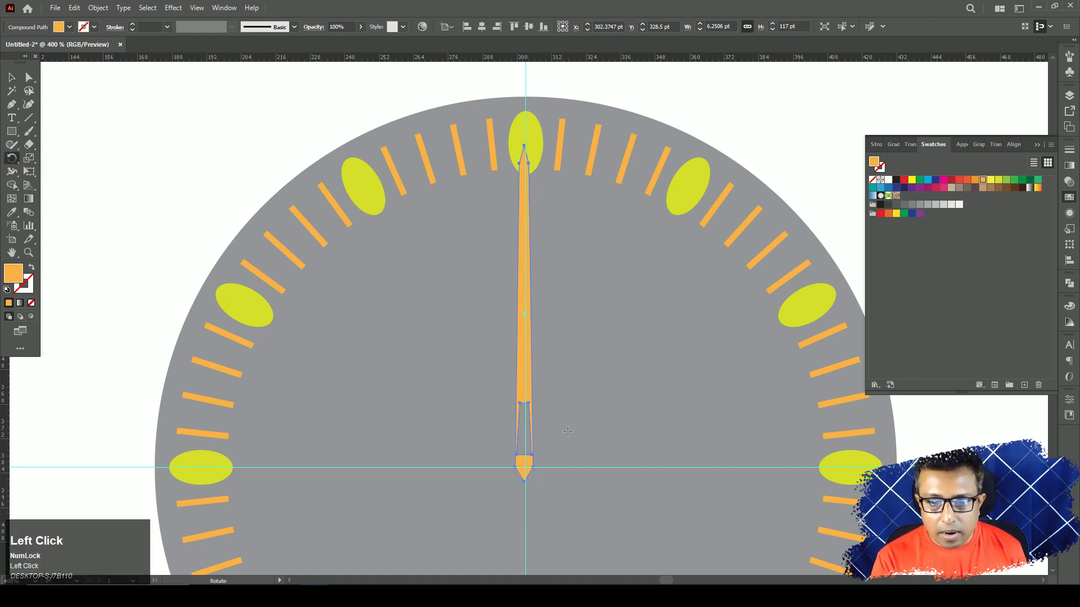
pyautogui.keyDown('alt'); pyautogui.click(523, 480); pyautogui.keyUp('alt')
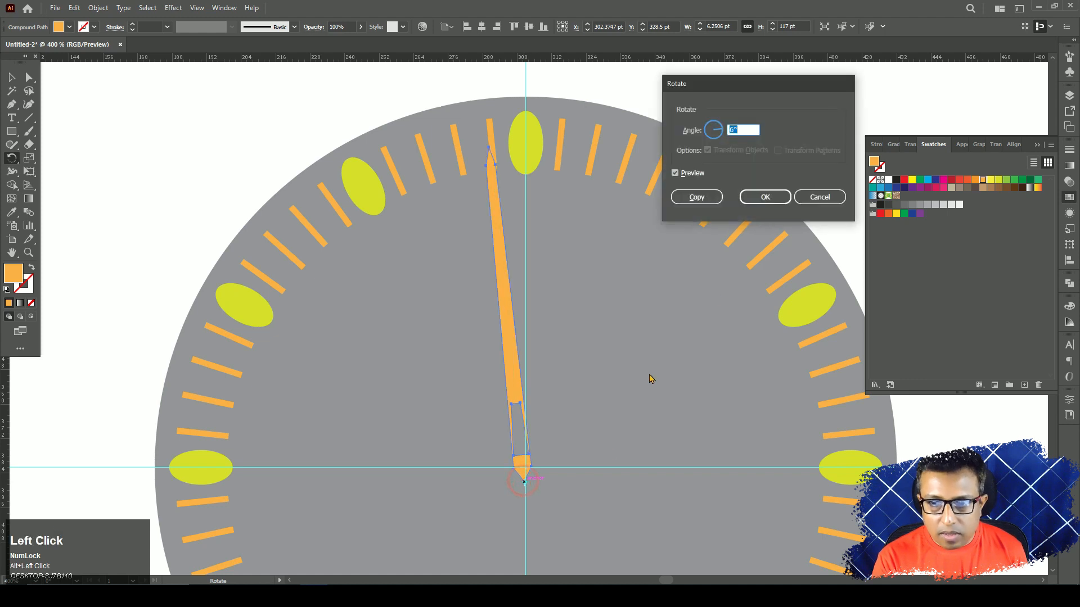
pyautogui.click(696, 199)
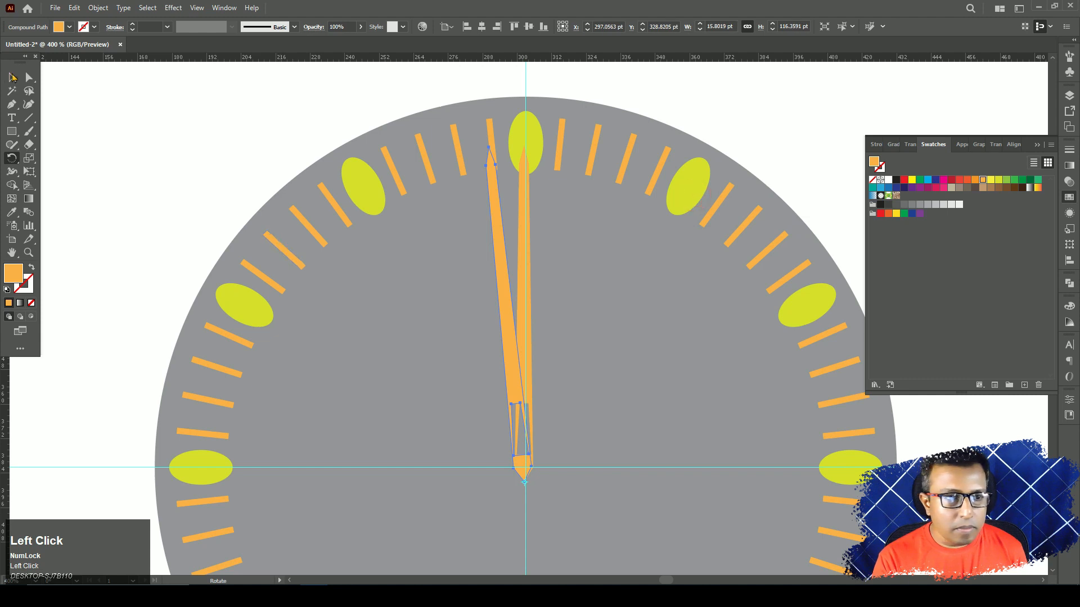
pyautogui.press('v')
pyautogui.moveTo(535, 145); pyautogui.dragTo(568, 155)
pyautogui.hotkey('ctrl', 'z')
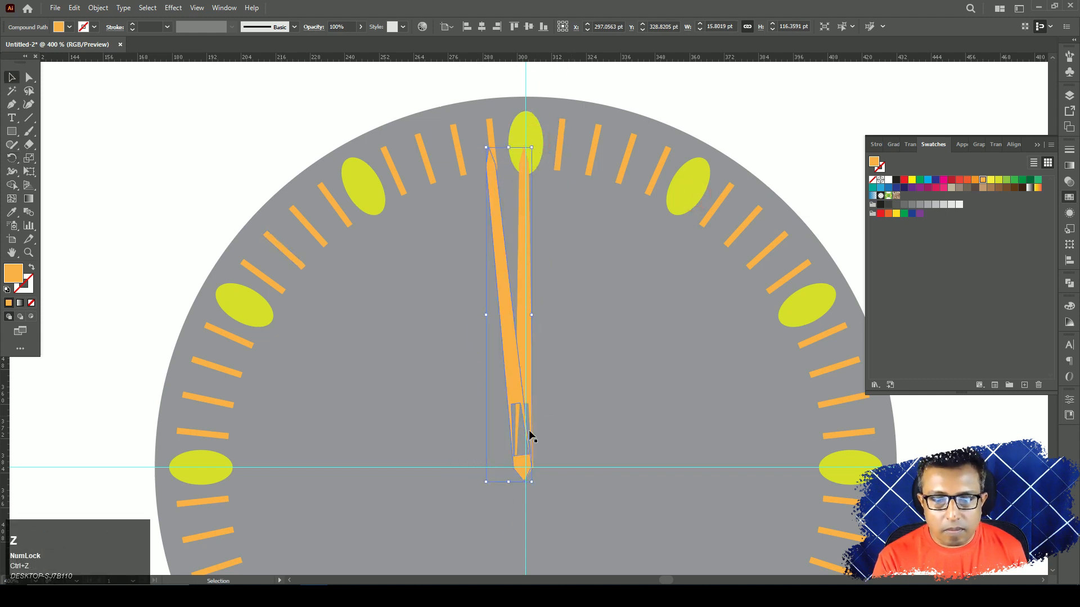
# Step: Rotate the copied hand about its lower tip towards ten o'clock and shorten it to span about 81 by 51 pt
pyautogui.click(12, 158)
pyautogui.click(525, 485)
pyautogui.moveTo(491, 154); pyautogui.dragTo(279, 339)
pyautogui.press('v')
# Step: Move the short hand so its pivot end sits on the centre of the clock face
pyautogui.click(517, 480)
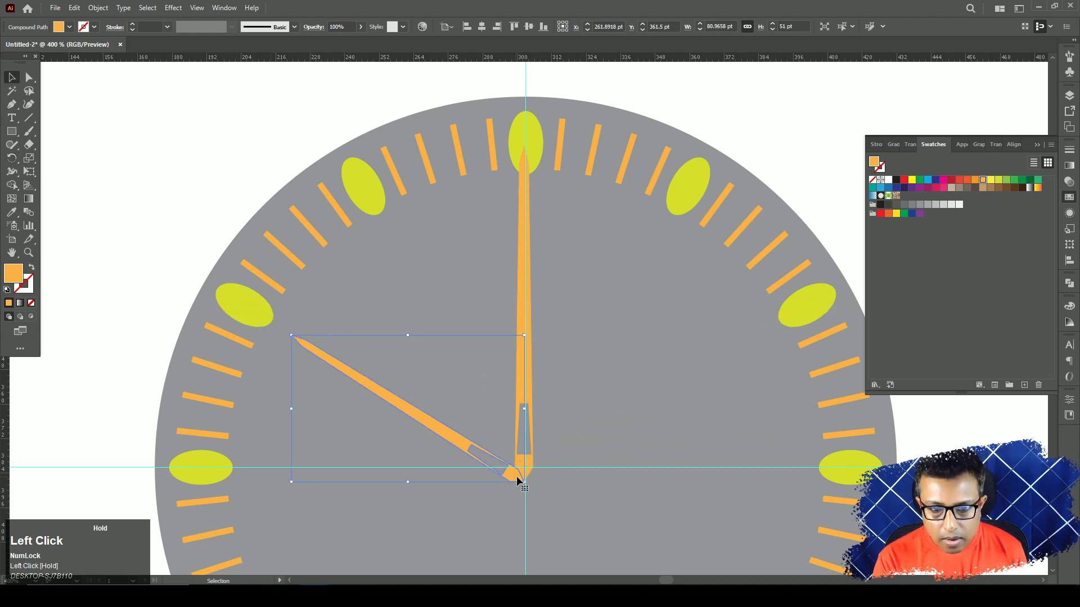
pyautogui.scroll(4, 518, 481)
pyautogui.moveTo(382, 307); pyautogui.dragTo(417, 285)
pyautogui.moveTo(531, 191); pyautogui.dragTo(539, 534)
pyautogui.moveTo(450, 157); pyautogui.dragTo(459, 540)
# Step: Rotate the long upright hand about its lower tip to point at the two o'clock ellipse
pyautogui.hotkey('ctrl', '-')
pyautogui.hotkey('ctrl', '-')
pyautogui.hotkey('ctrl', '-')
pyautogui.hotkey('ctrl', '-')
pyautogui.hotkey('ctrl', '-')
pyautogui.click(603, 152)
pyautogui.press('r')
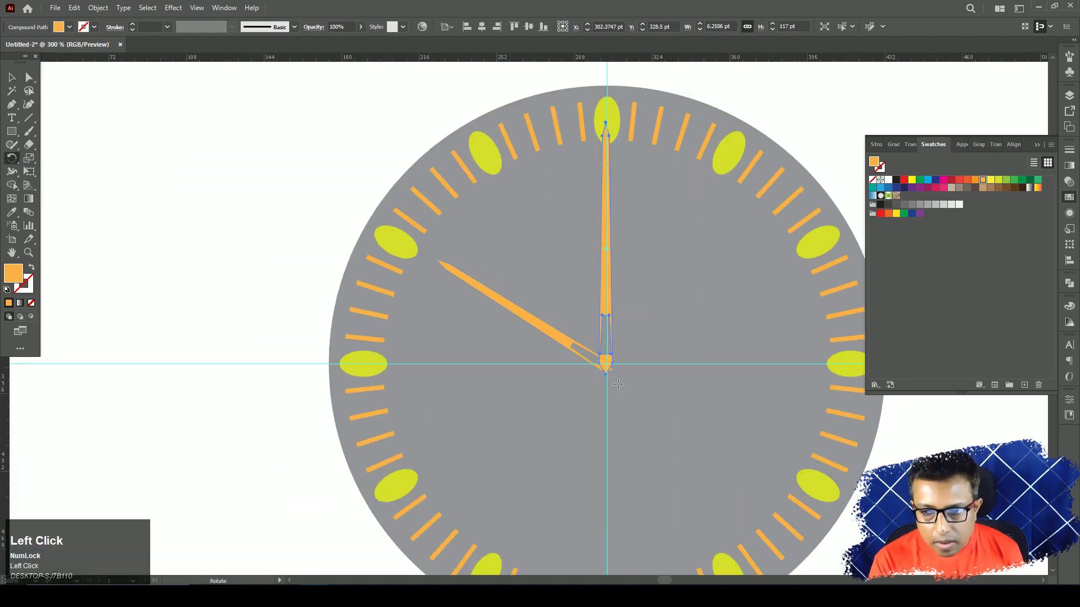
pyautogui.click(606, 374)
pyautogui.moveTo(606, 120); pyautogui.dragTo(800, 256)
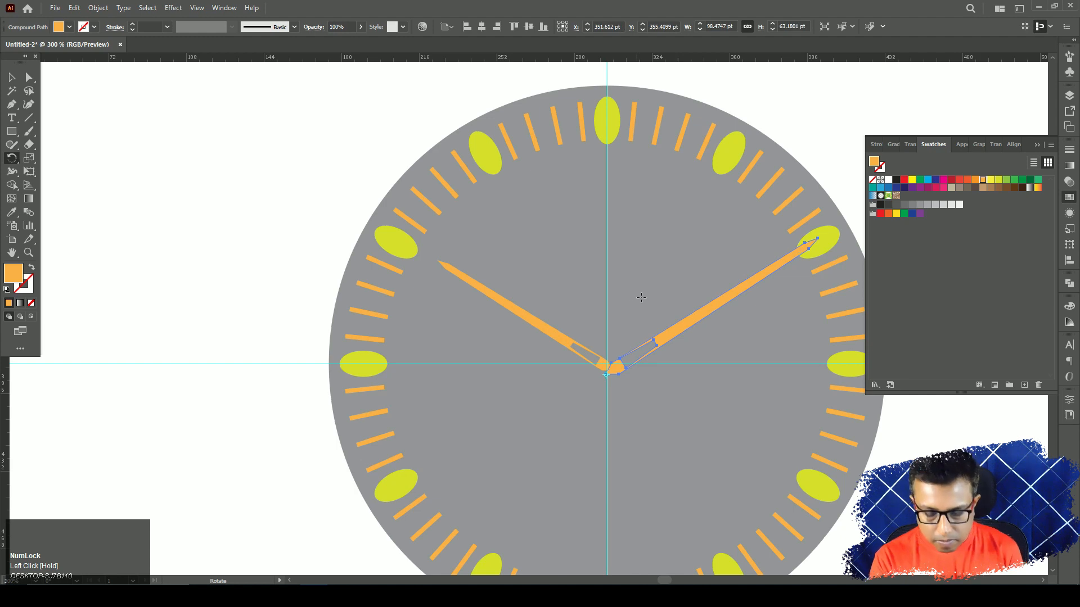
# Step: Move the long hand to about X 349.6 pt, Y 353.4 pt so its pivot end overlaps the short hand at the clock centre
pyautogui.hotkey('ctrl', '=')
pyautogui.hotkey('ctrl', '=')
pyautogui.hotkey('ctrl', '=')
pyautogui.hotkey('ctrl', '=')
pyautogui.moveTo(292, 415); pyautogui.dragTo(518, 235)
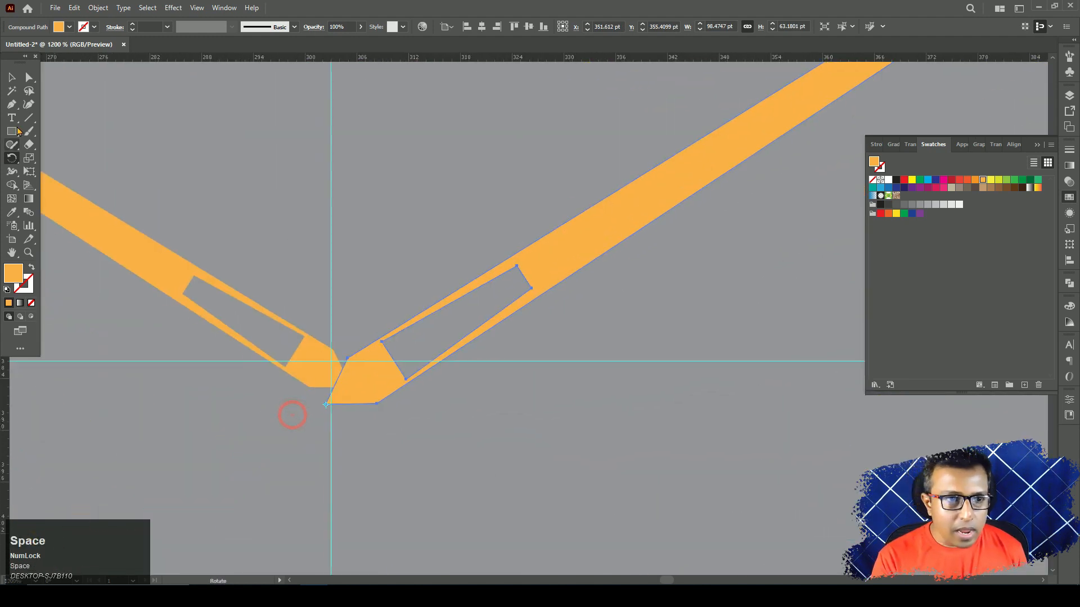
pyautogui.click(11, 79)
pyautogui.moveTo(353, 394)
pyautogui.mouseDown()
pyautogui.moveTo(359, 371)
pyautogui.moveTo(370, 383)
pyautogui.mouseUp()
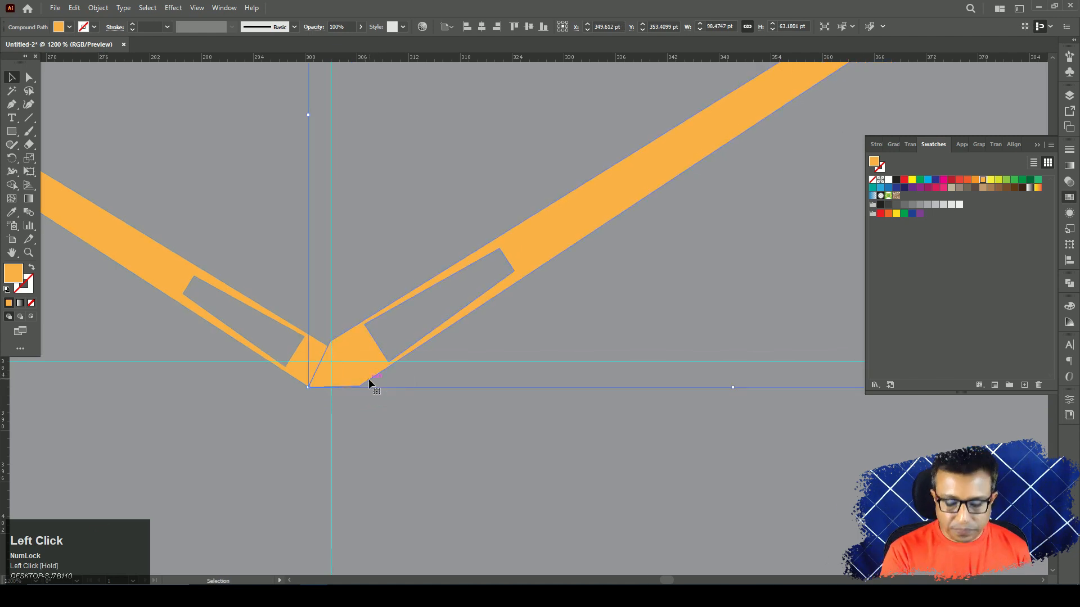
# Step: Draw a thin upright rectangle about 3 pt wide and 113 pt high on the blank area beside the clock face
pyautogui.hotkey('ctrl', '-')
pyautogui.hotkey('ctrl', '-')
pyautogui.hotkey('ctrl', '-')
pyautogui.hotkey('ctrl', '-')
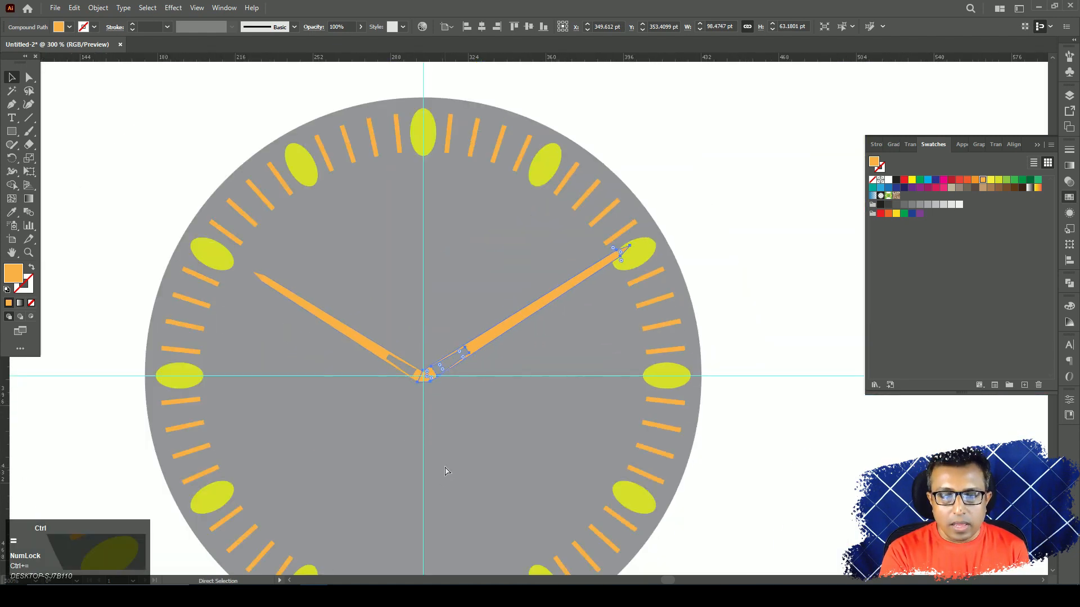
pyautogui.hotkey('ctrl', '=')
pyautogui.hotkey('ctrl', '-')
pyautogui.press('space')
pyautogui.moveTo(261, 285); pyautogui.dragTo(452, 310)
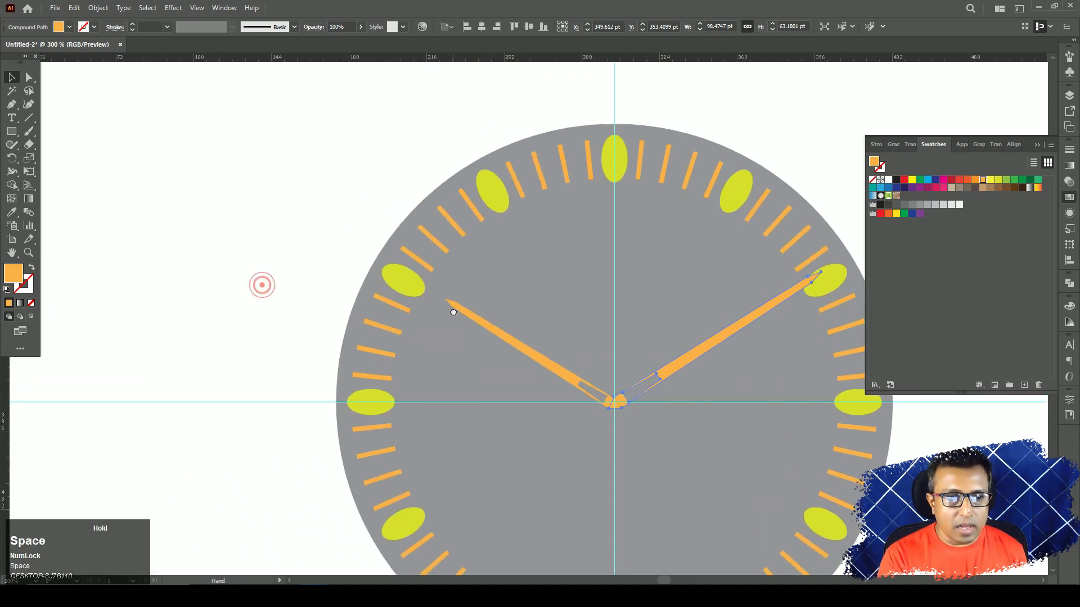
pyautogui.click(11, 132)
pyautogui.moveTo(187, 126); pyautogui.dragTo(195, 369)
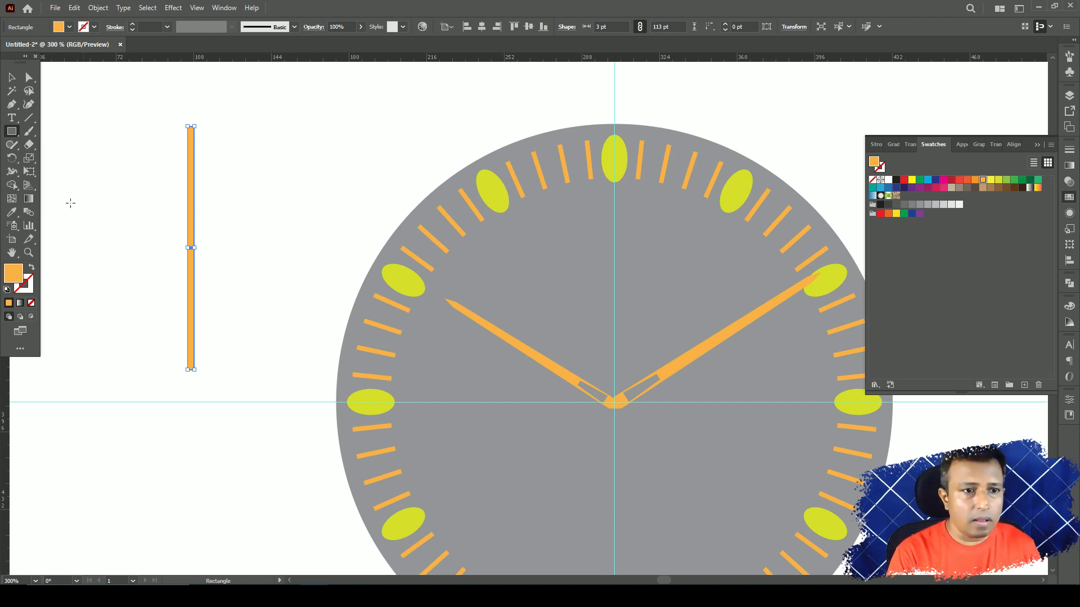
# Step: Taper the thin rectangle's top end by moving its two top corners inward, the left one to X 106 pt
pyautogui.click(29, 79)
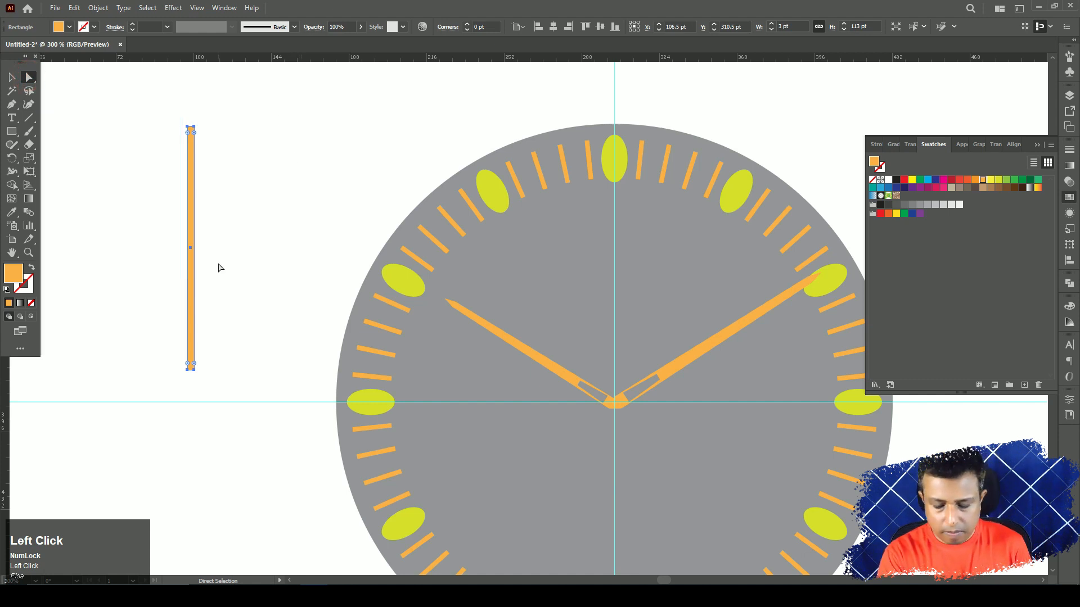
pyautogui.hotkey('ctrl', '+')
pyautogui.hotkey('ctrl', '+')
pyautogui.hotkey('ctrl', '+')
pyautogui.hotkey('ctrl', '+')
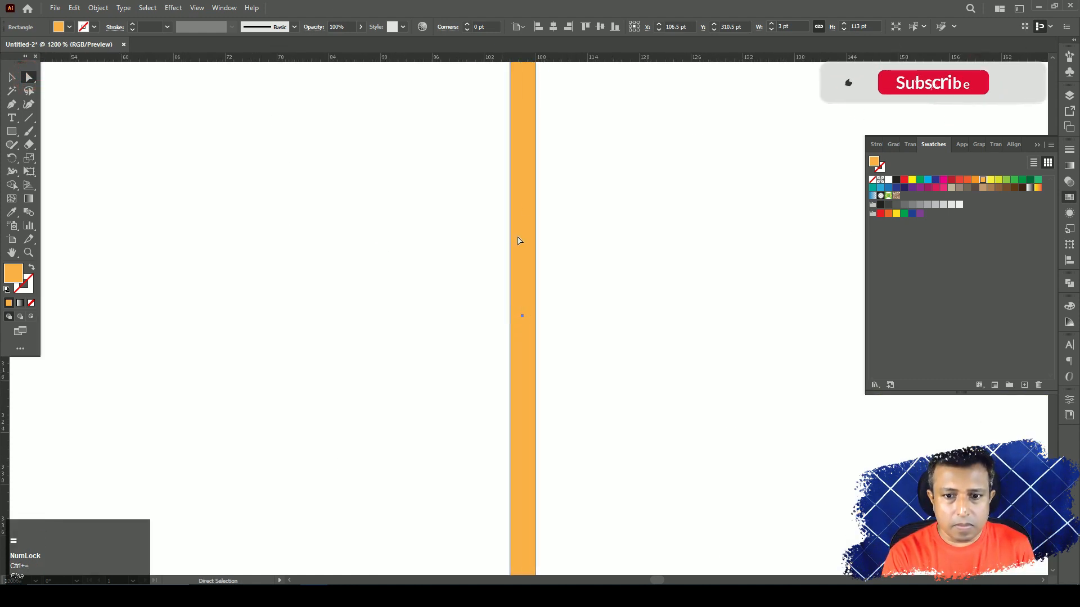
pyautogui.moveTo(537, 188); pyautogui.dragTo(513, 511)
pyautogui.hotkey('ctrl', '=')
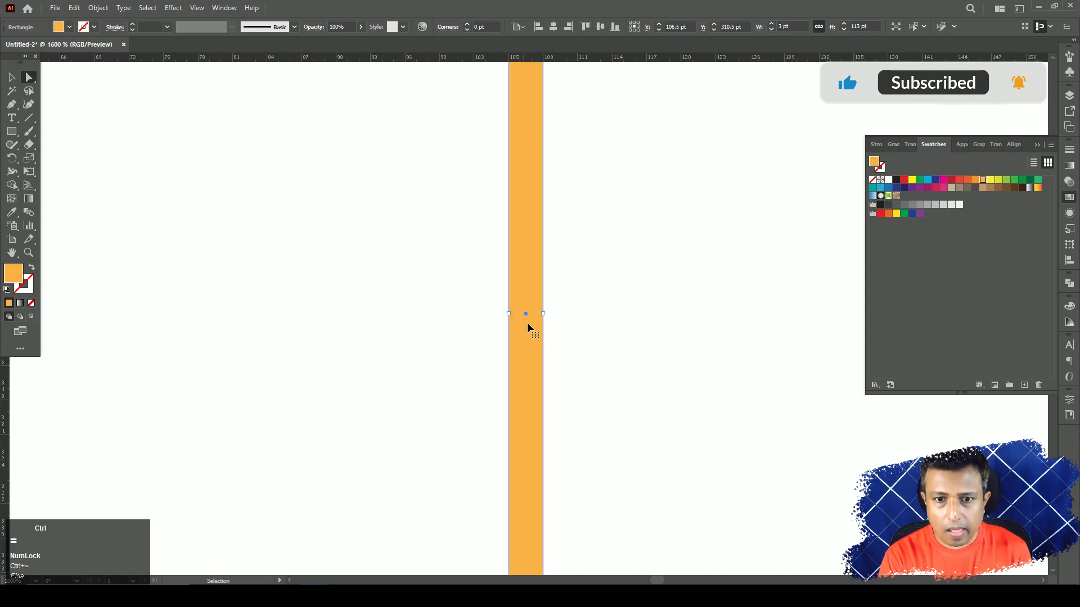
pyautogui.hotkey('ctrl', '=')
pyautogui.moveTo(552, 162); pyautogui.dragTo(531, 553)
pyautogui.moveTo(501, 164); pyautogui.dragTo(493, 554)
pyautogui.moveTo(503, 193); pyautogui.dragTo(501, 263)
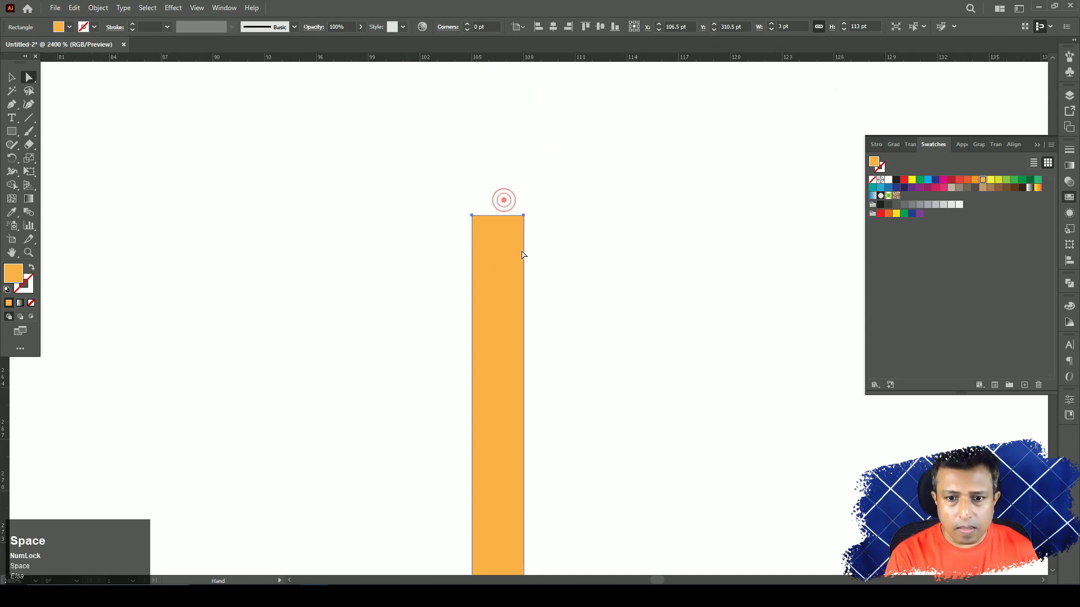
pyautogui.moveTo(524, 216); pyautogui.dragTo(493, 216)
pyautogui.click(471, 216)
# Step: Try to round the two bottom corners of the thin tapered hand one at a time
pyautogui.press('space')
pyautogui.moveTo(565, 545); pyautogui.dragTo(536, 135)
pyautogui.moveTo(536, 478); pyautogui.dragTo(552, 95)
pyautogui.moveTo(503, 528); pyautogui.dragTo(497, 112)
pyautogui.moveTo(500, 523); pyautogui.dragTo(506, 340)
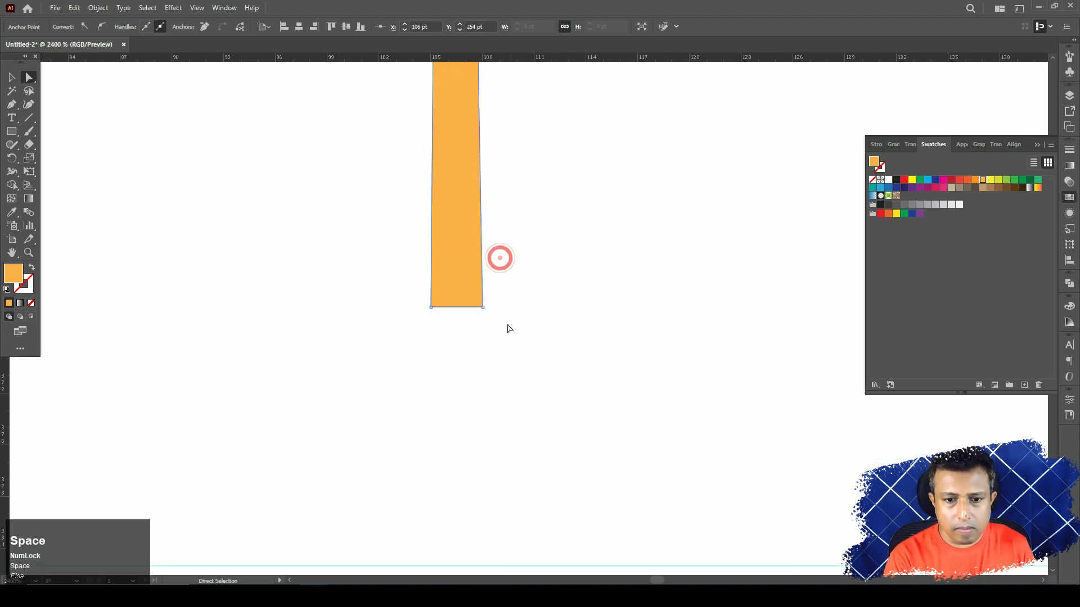
pyautogui.click(431, 307)
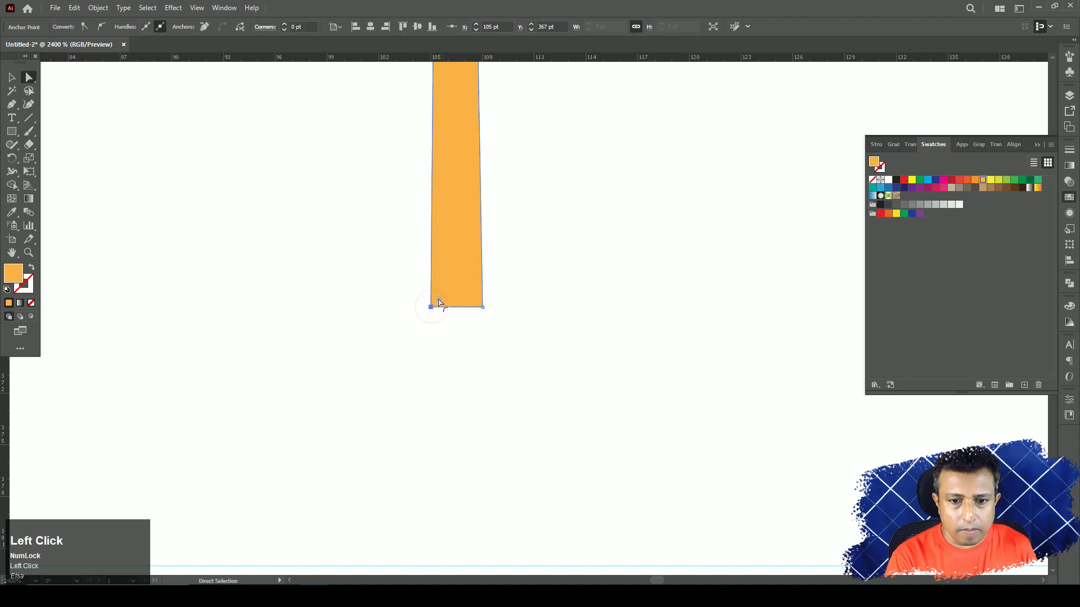
pyautogui.moveTo(438, 298); pyautogui.dragTo(462, 279)
pyautogui.click(482, 307)
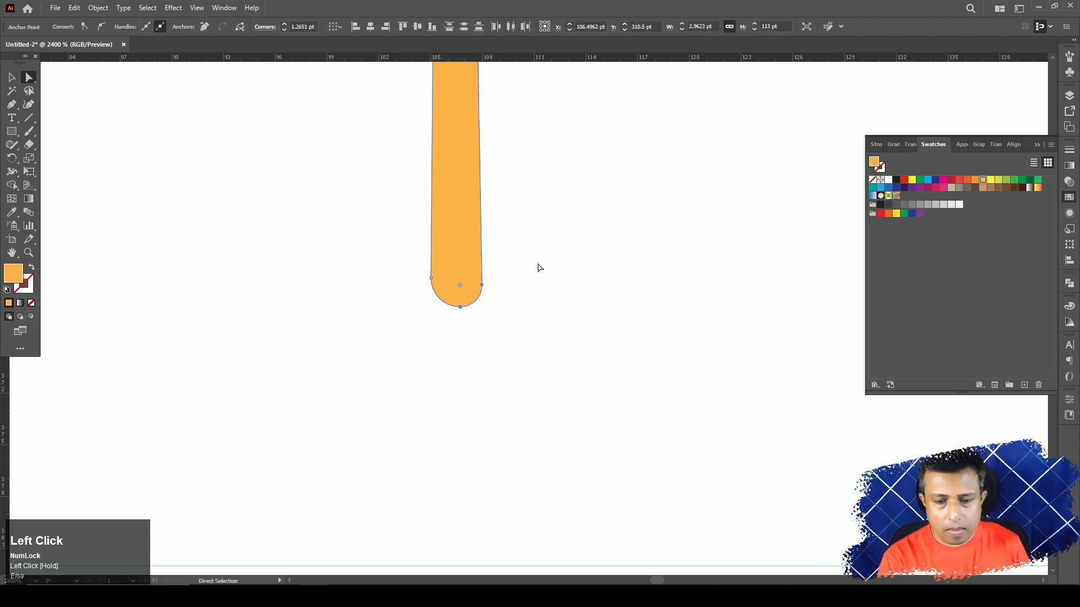
pyautogui.hotkey('ctrl', 'z')
pyautogui.hotkey('ctrl', 'z')
# Step: Round both bottom corners of the thin tapered hand together to a radius of about 1.48 pt
pyautogui.click(432, 308)
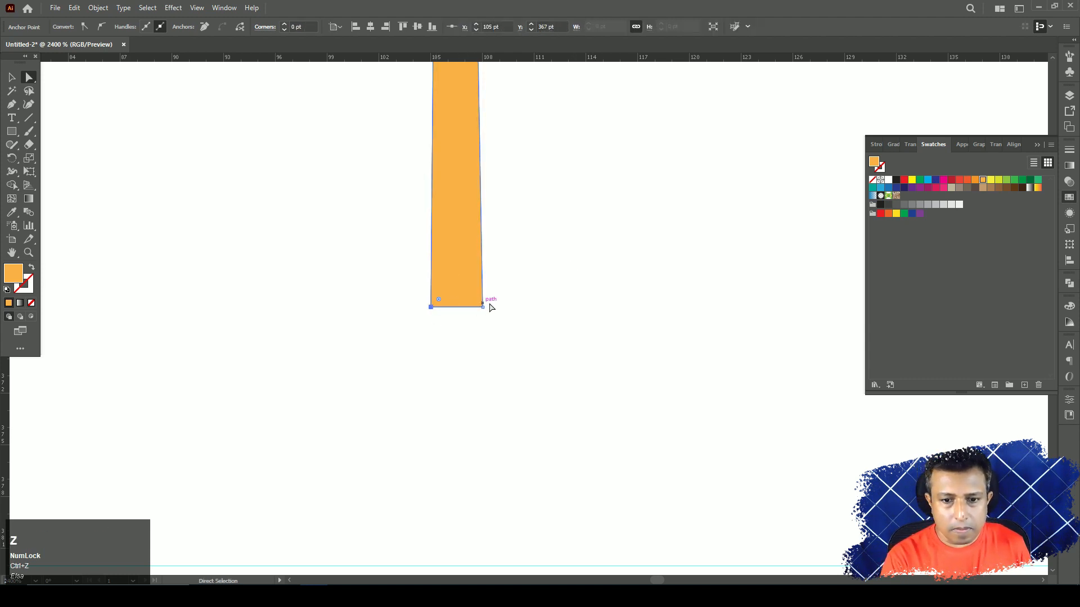
pyautogui.moveTo(502, 280); pyautogui.dragTo(359, 355)
pyautogui.moveTo(439, 298); pyautogui.dragTo(445, 266)
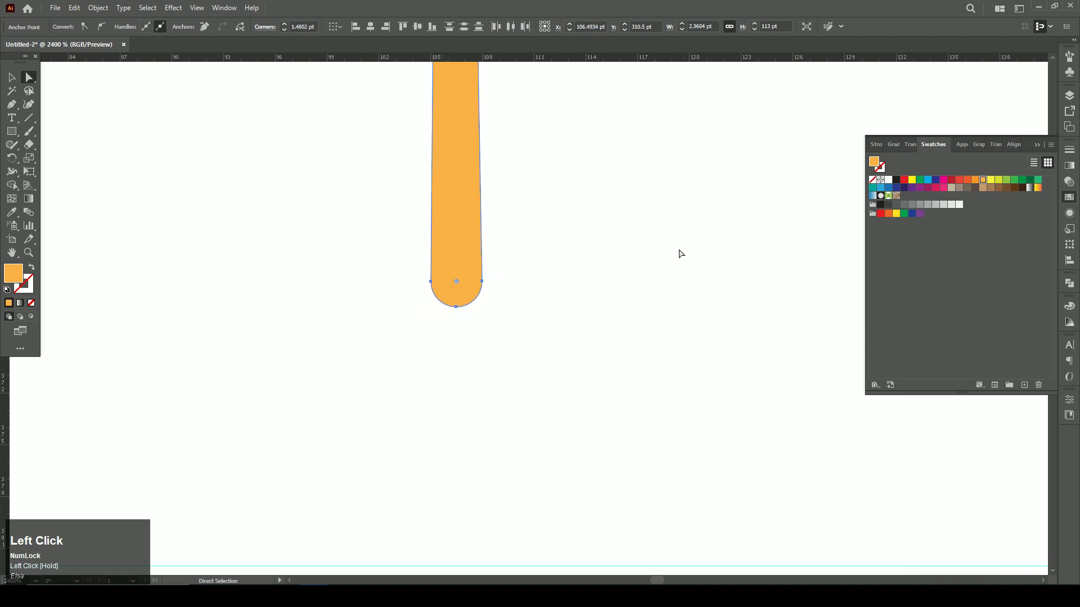
# Step: Move the thin hand onto the clock face at about X 303.5 pt, Y 327.5 pt, with its rounded end at the centre
pyautogui.hotkey('ctrl', '-')
pyautogui.hotkey('ctrl', '-')
pyautogui.hotkey('ctrl', '-')
pyautogui.hotkey('ctrl', '-')
pyautogui.hotkey('ctrl', '-')
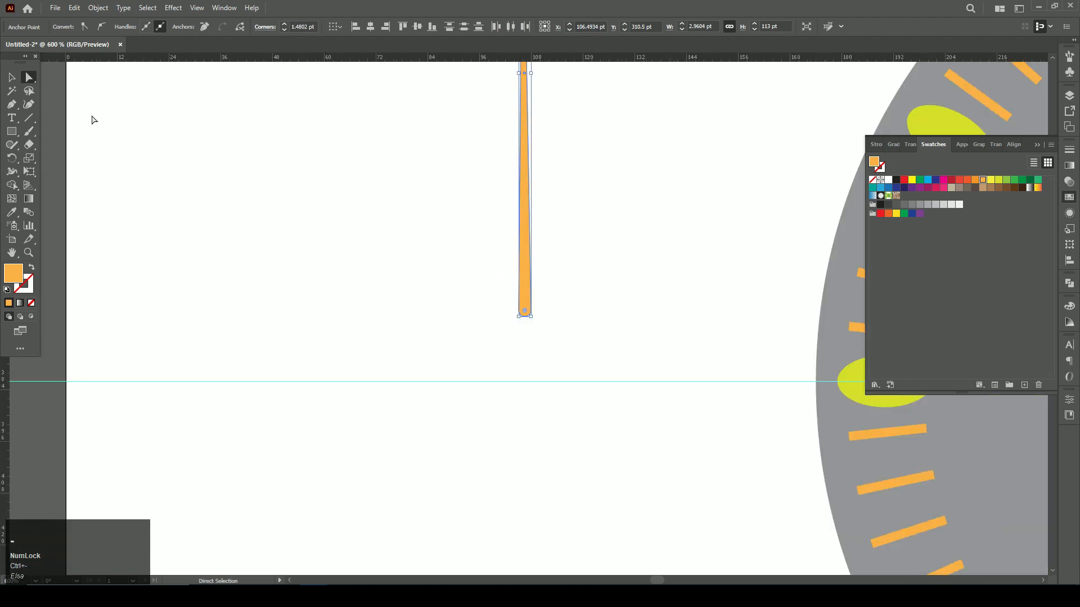
pyautogui.click(12, 78)
pyautogui.press('space')
pyautogui.moveTo(699, 180); pyautogui.dragTo(311, 257)
pyautogui.moveTo(135, 386); pyautogui.dragTo(803, 373)
pyautogui.press('space')
pyautogui.moveTo(824, 416); pyautogui.dragTo(281, 388)
pyautogui.moveTo(261, 324); pyautogui.dragTo(442, 413)
pyautogui.press('space')
pyautogui.moveTo(519, 255); pyautogui.dragTo(524, 394)
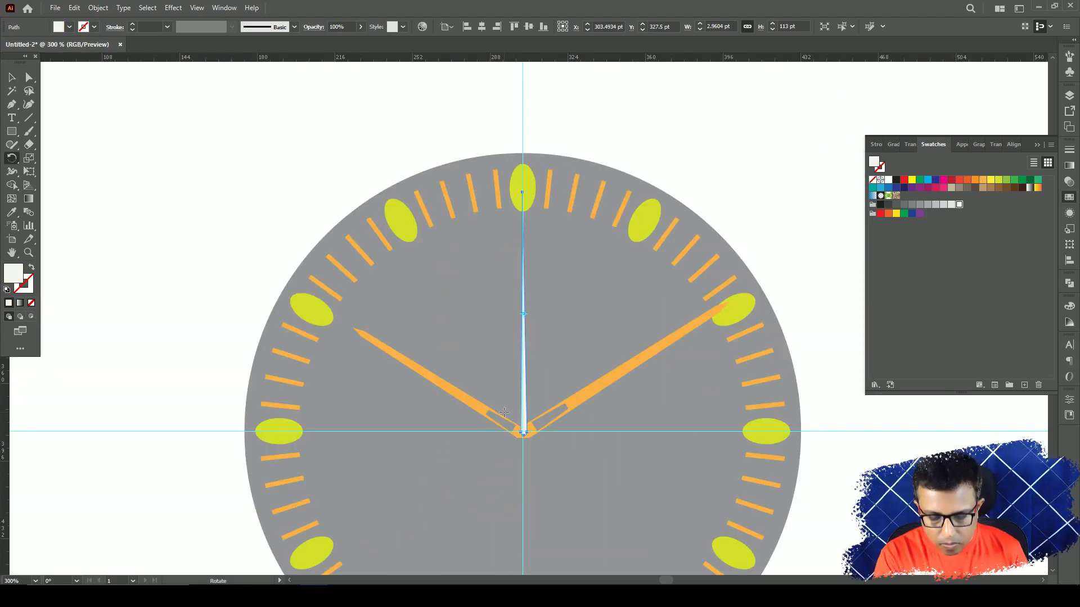
# Step: Rotate the thin white hand about its rounded lower end to point at the mark just before the one o'clock ellipse
pyautogui.hotkey('ctrl', '=')
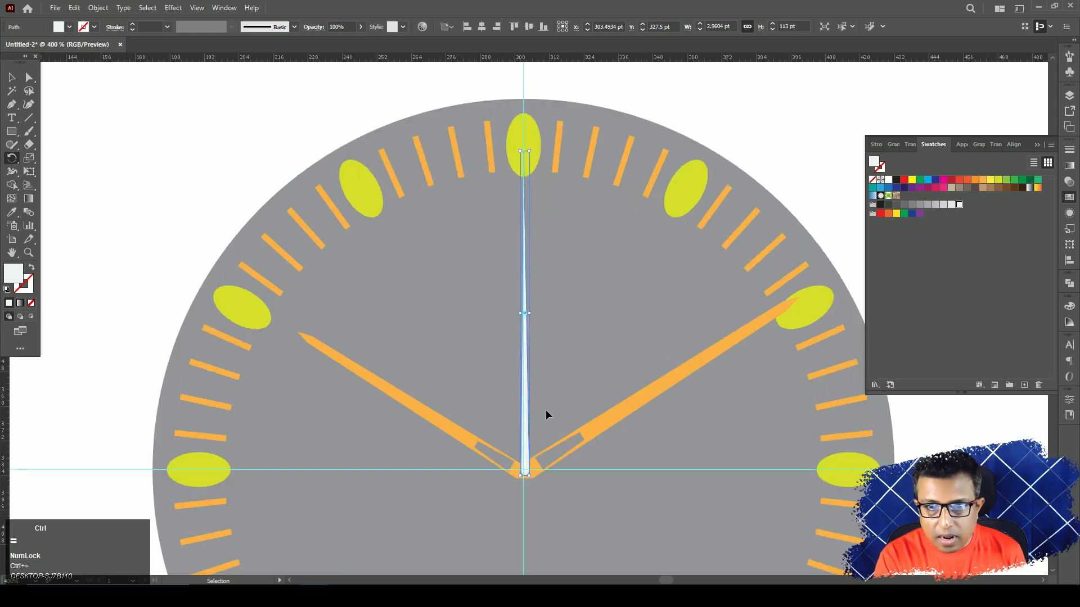
pyautogui.click(524, 474)
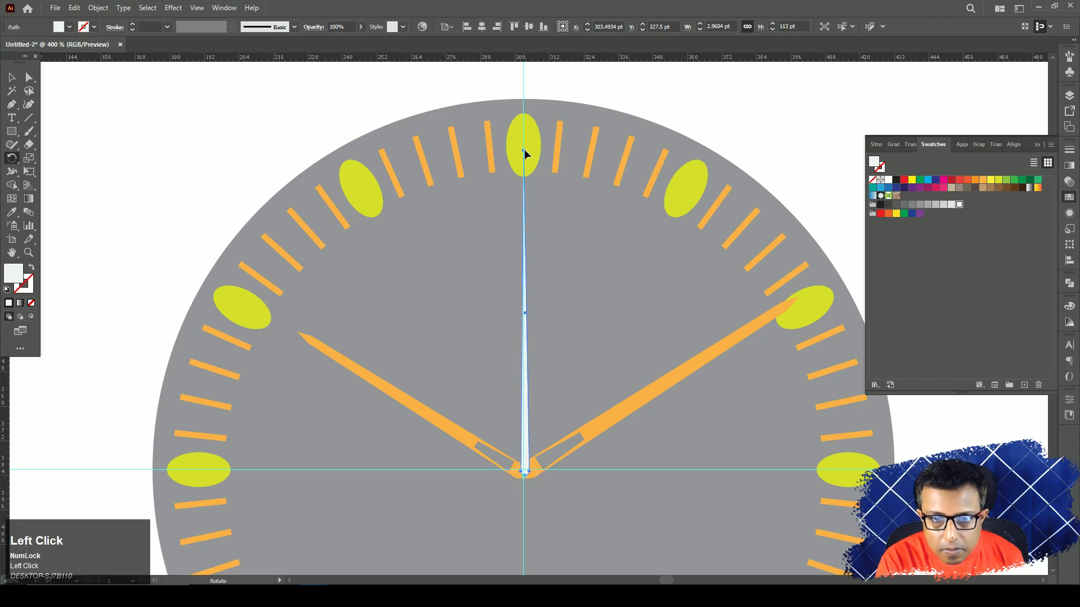
pyautogui.moveTo(524, 151); pyautogui.dragTo(653, 180)
pyautogui.hotkey('ctrl', '=')
pyautogui.hotkey('ctrl', '=')
pyautogui.hotkey('ctrl', '=')
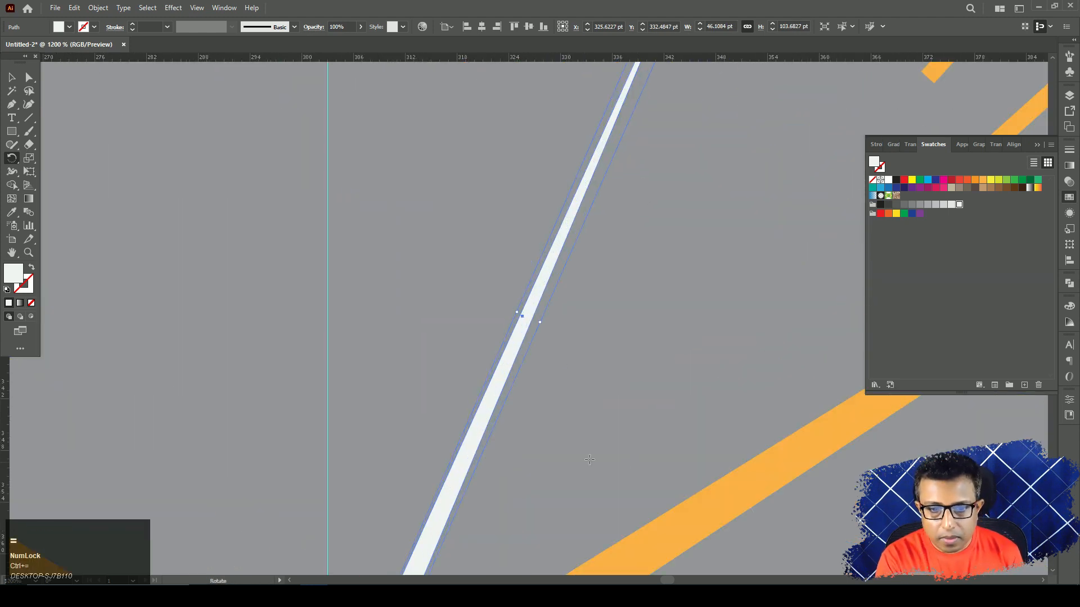
pyautogui.moveTo(536, 489); pyautogui.dragTo(634, 168)
pyautogui.moveTo(575, 411); pyautogui.dragTo(546, 363)
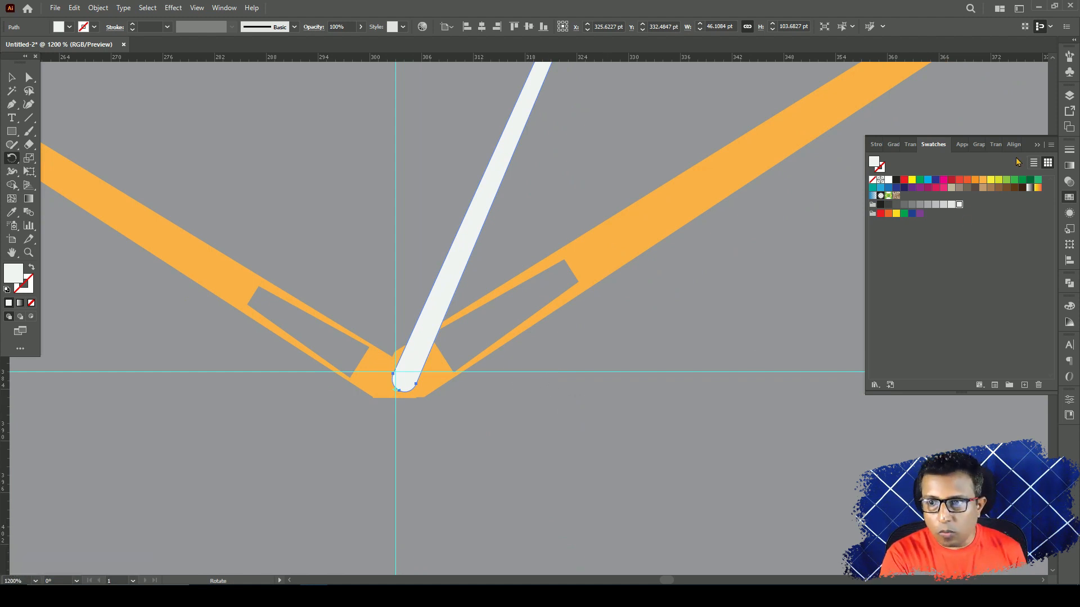
# Step: Collapse the swatches and draw a small circle about 7 pt in diameter on the blank area beside the clock face
pyautogui.click(1037, 145)
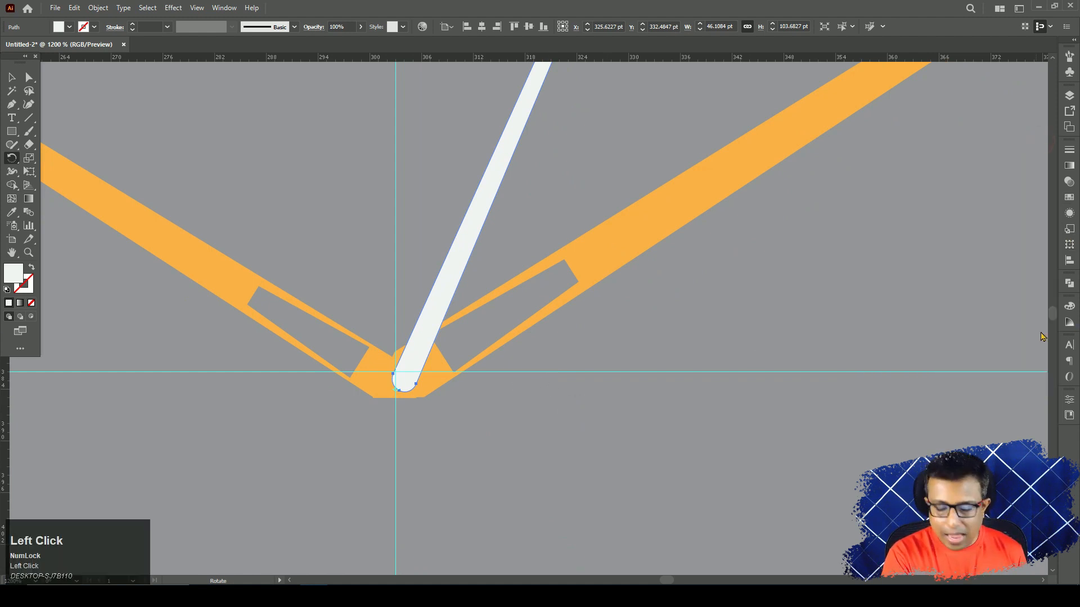
pyautogui.click(11, 133)
pyautogui.moveTo(12, 133); pyautogui.dragTo(52, 162)
pyautogui.hotkey('ctrl', '-')
pyautogui.hotkey('ctrl', '-')
pyautogui.hotkey('ctrl', '-')
pyautogui.hotkey('ctrl', '-')
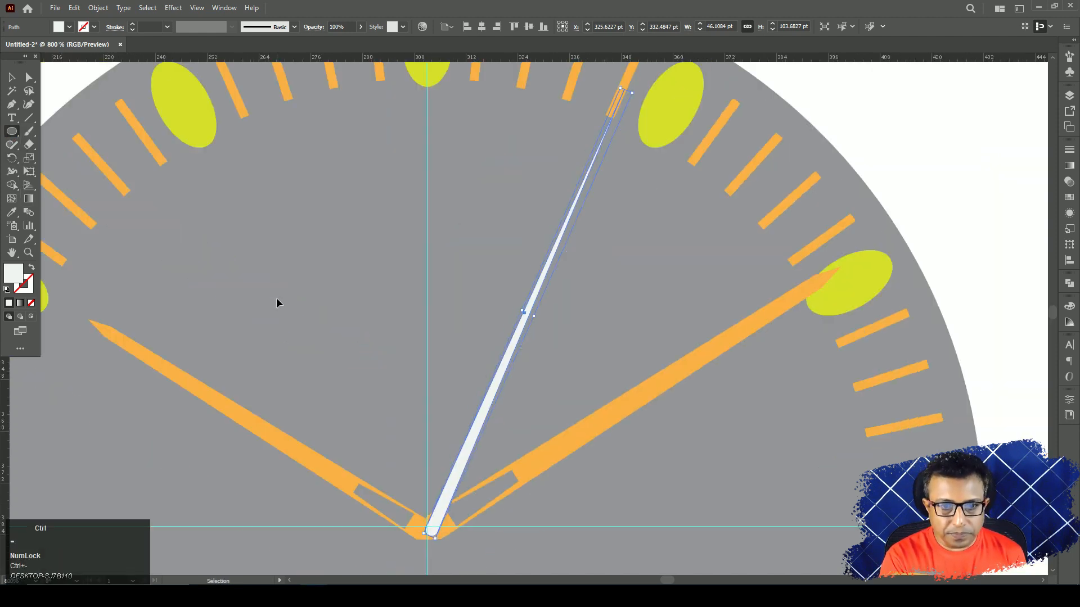
pyautogui.moveTo(786, 159)
pyautogui.mouseDown()
pyautogui.moveTo(819, 190)
pyautogui.moveTo(802, 174)
pyautogui.mouseUp()
# Step: Move the small white circle to the clock centre so it covers the pivot of the three hands, and deselect it
pyautogui.click(13, 78)
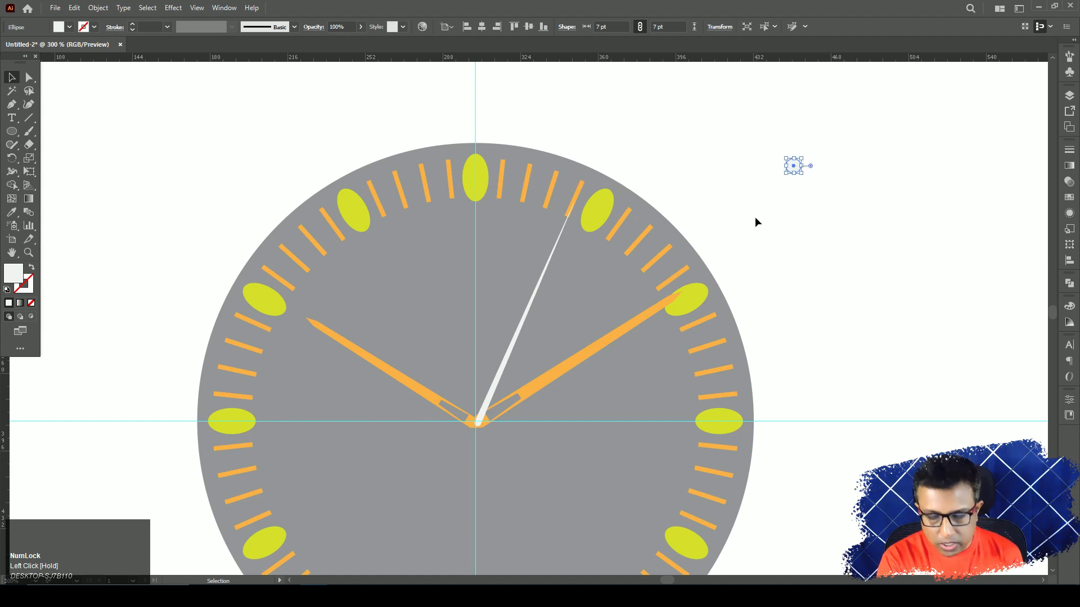
pyautogui.hotkey('ctrl', '=')
pyautogui.hotkey('ctrl', '=')
pyautogui.moveTo(406, 436); pyautogui.dragTo(593, 133)
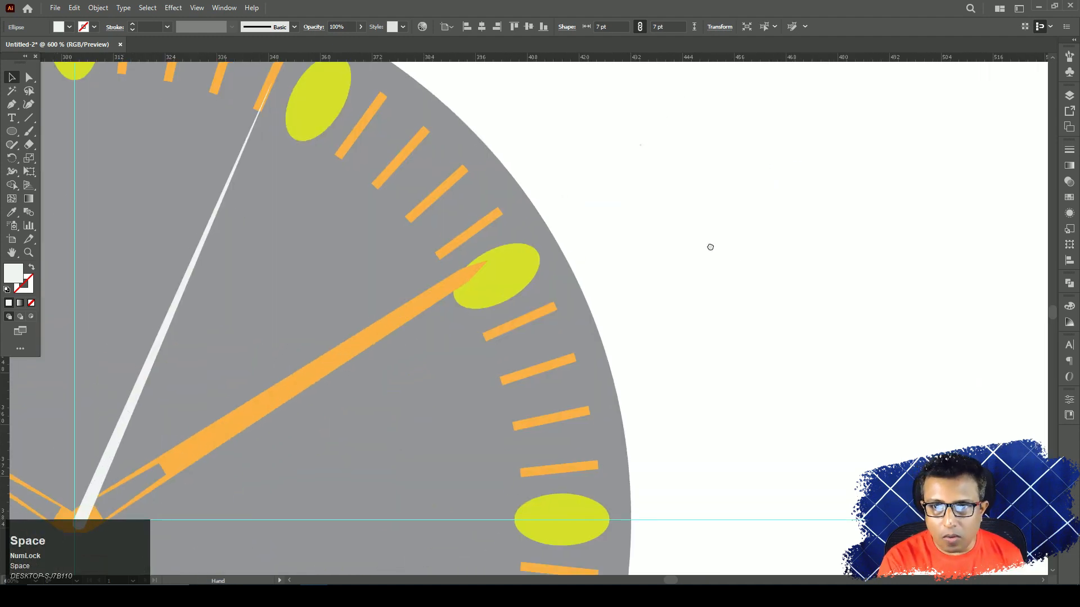
pyautogui.moveTo(710, 247); pyautogui.dragTo(719, 255)
pyautogui.moveTo(791, 124); pyautogui.dragTo(337, 355)
pyautogui.hotkey('ctrl', '-')
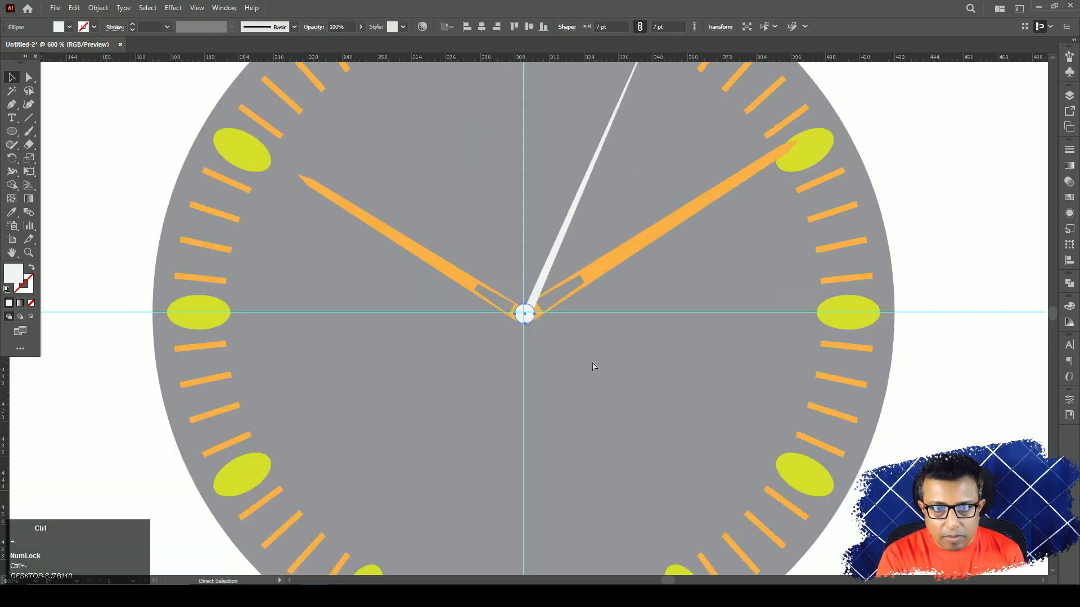
pyautogui.hotkey('ctrl', '-')
pyautogui.hotkey('ctrl', '-')
pyautogui.hotkey('ctrl', '-')
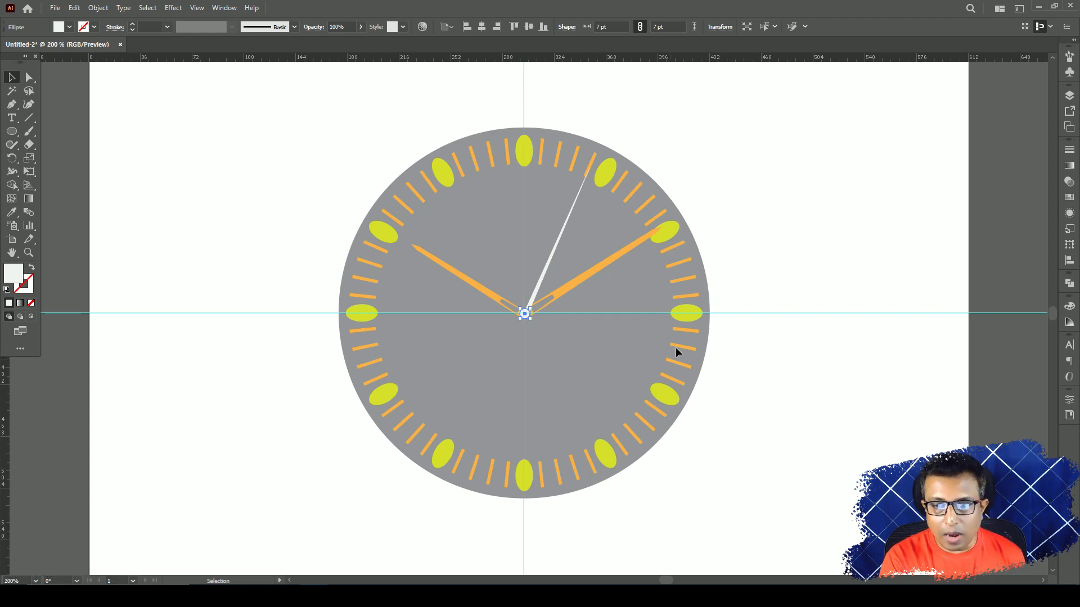
pyautogui.press('space')
pyautogui.moveTo(610, 351); pyautogui.dragTo(555, 354)
pyautogui.click(551, 355)
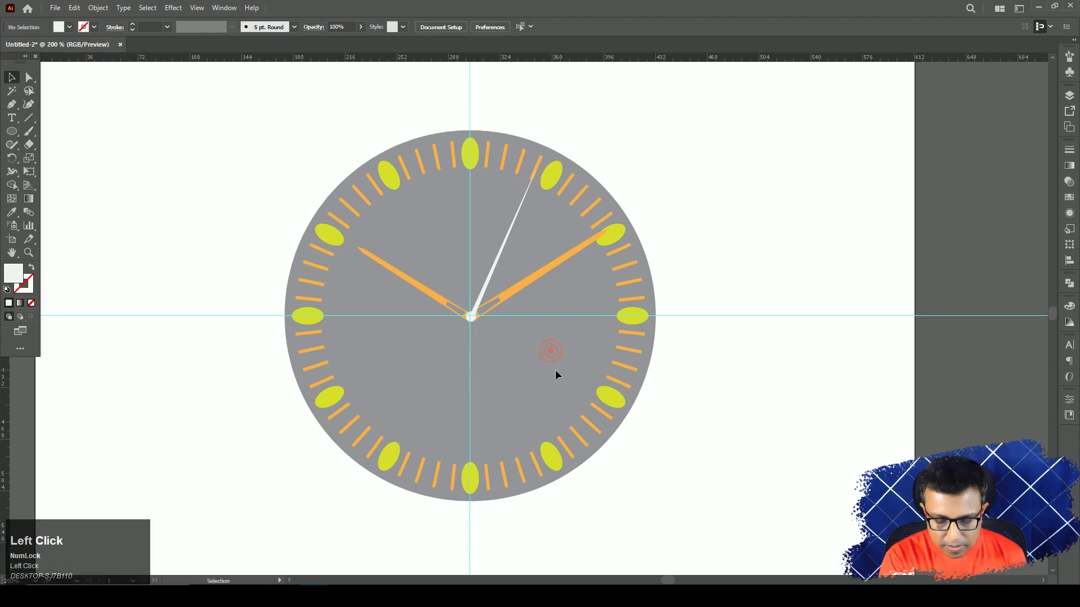
# Step: Group the three clock hands with the small centre circle
pyautogui.hotkey('ctrl', '=')
pyautogui.click(445, 261)
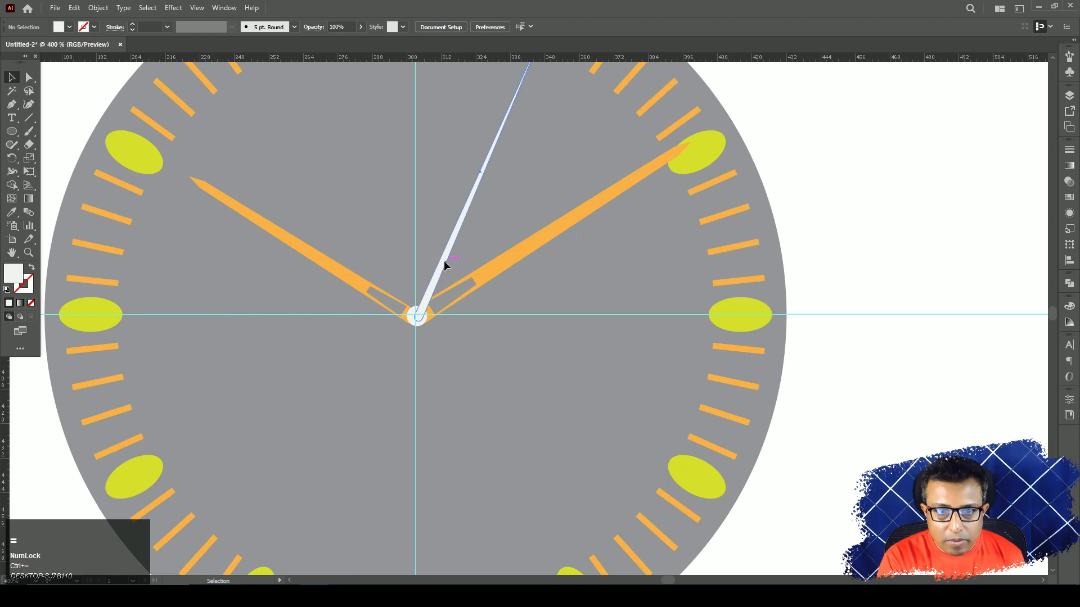
pyautogui.keyDown('shift'); pyautogui.click(495, 270); pyautogui.keyUp('shift')
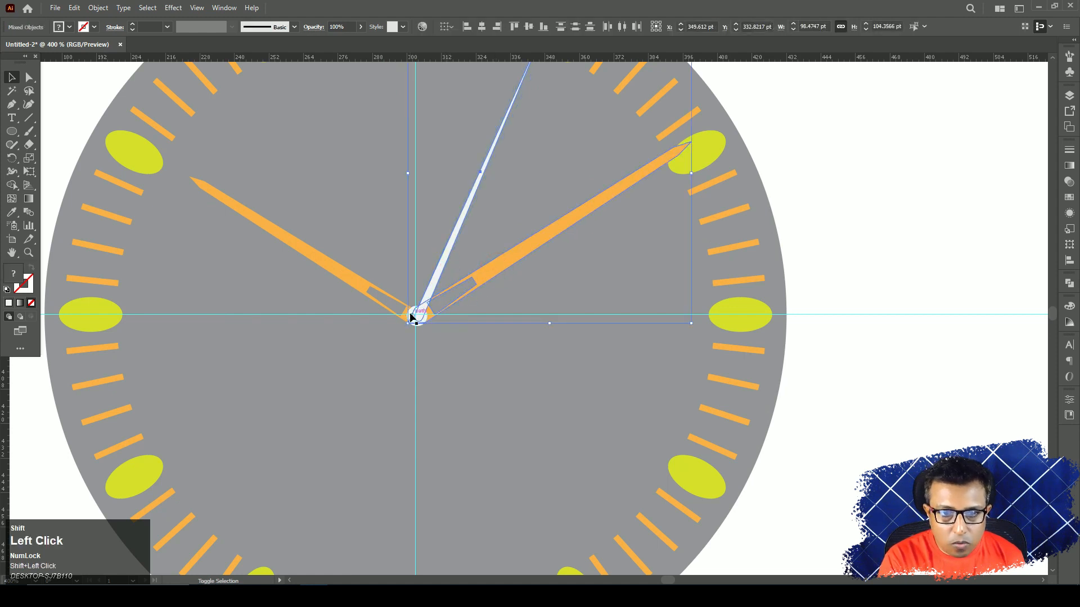
pyautogui.keyDown('shift'); pyautogui.click(357, 285); pyautogui.keyUp('shift')
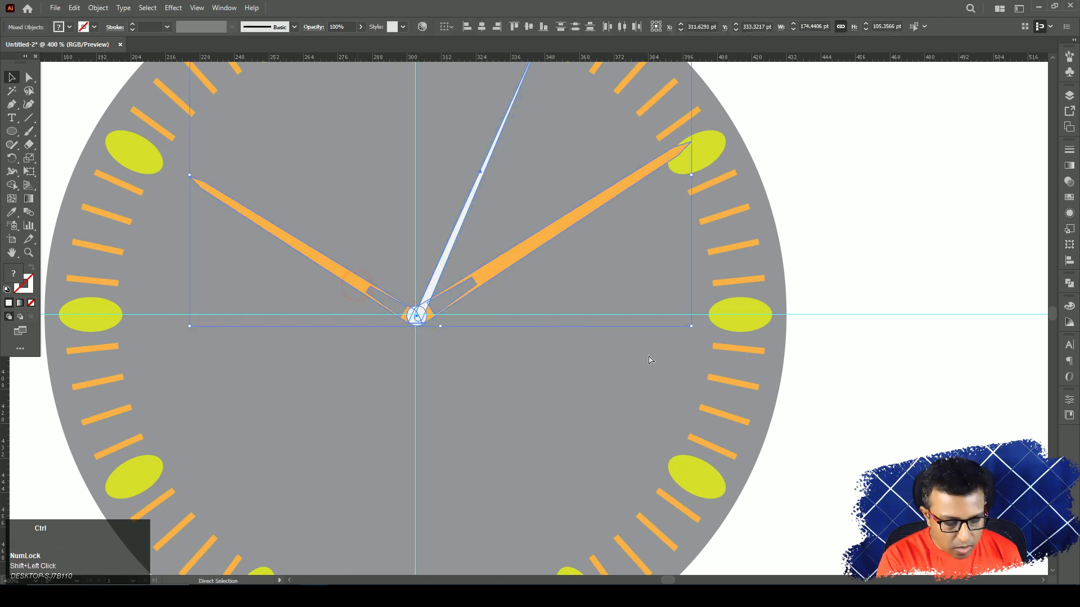
pyautogui.hotkey('ctrl', 'g')
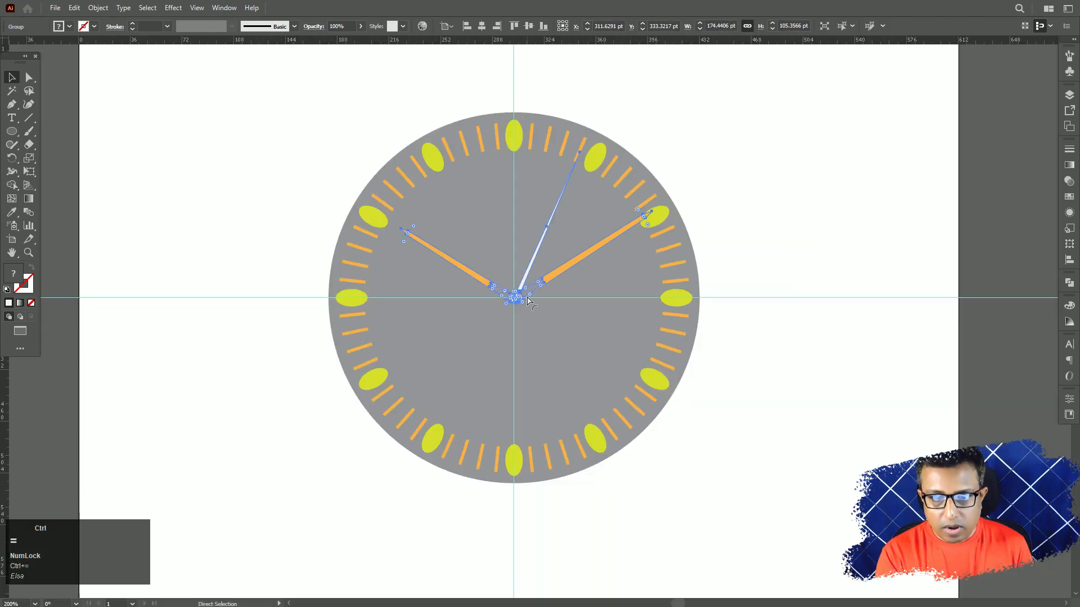
# Step: Start a Stylize drop shadow on the hand group with an X offset of 0 pt and a Y offset of 3 pt
pyautogui.hotkey('ctrl', '=')
pyautogui.hotkey('ctrl', '=')
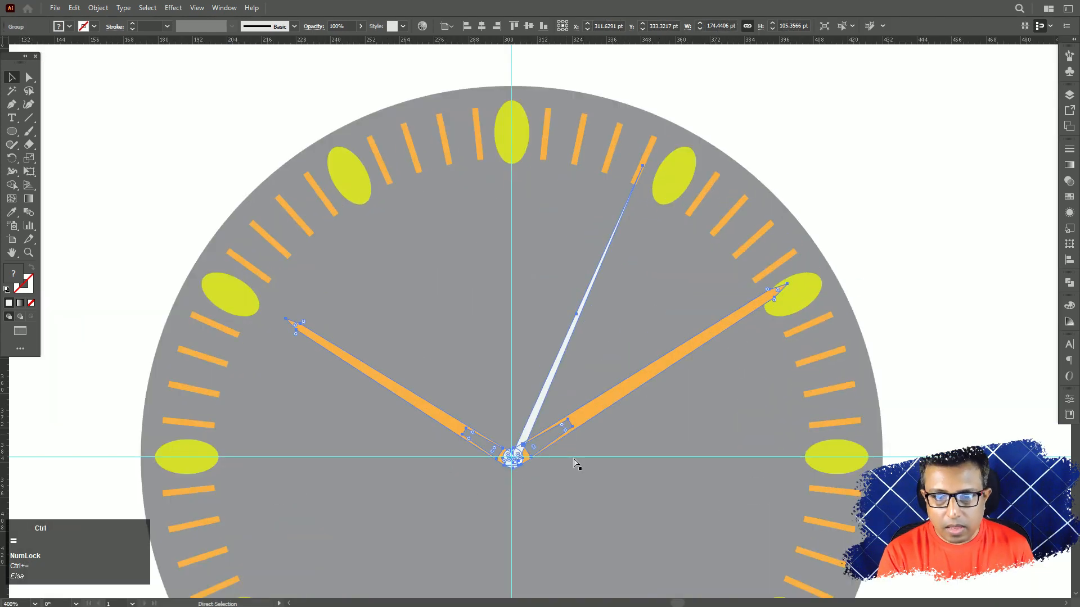
pyautogui.moveTo(572, 439); pyautogui.dragTo(526, 398)
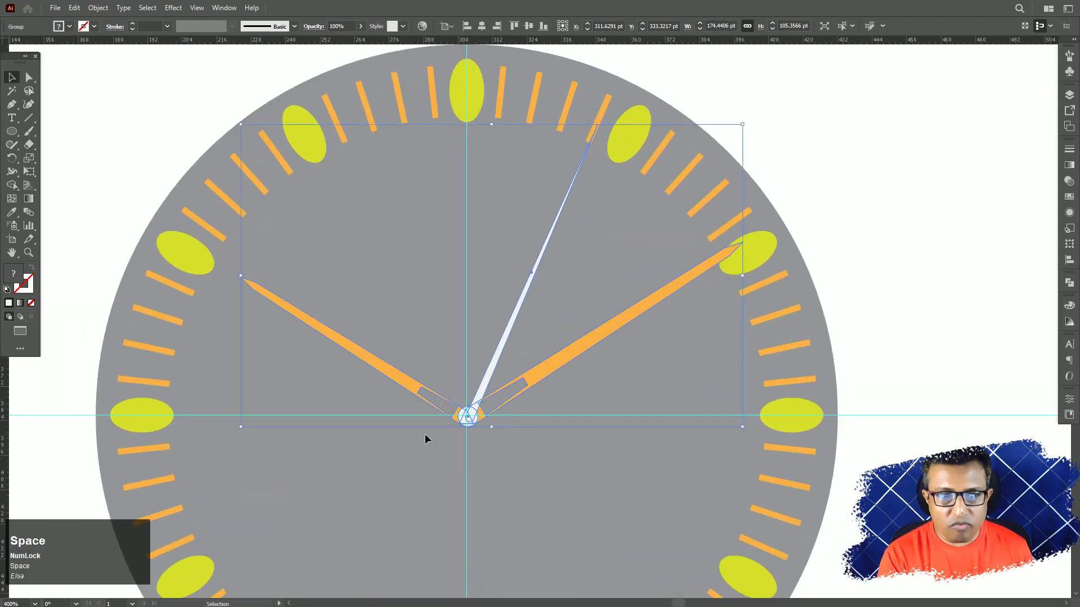
pyautogui.click(171, 8)
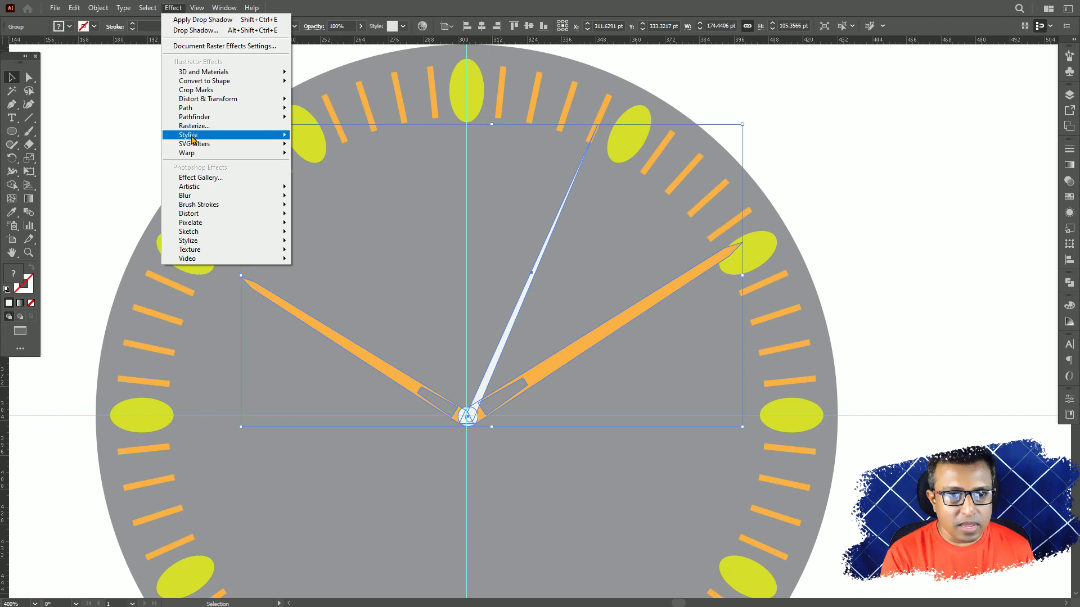
pyautogui.moveTo(192, 136)
pyautogui.click(331, 137)
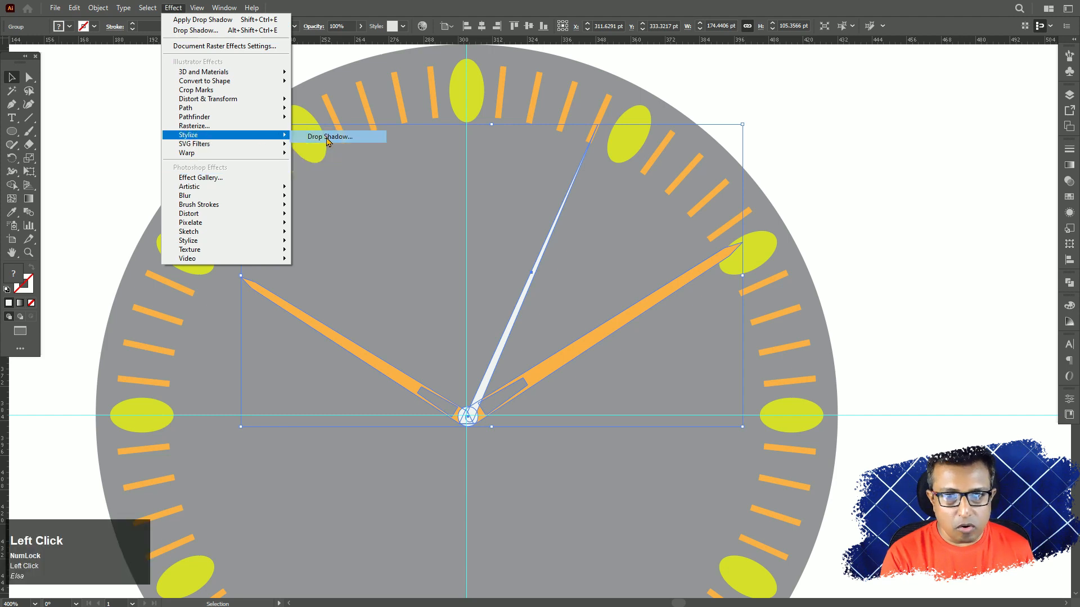
pyautogui.moveTo(256, 98); pyautogui.dragTo(245, 95)
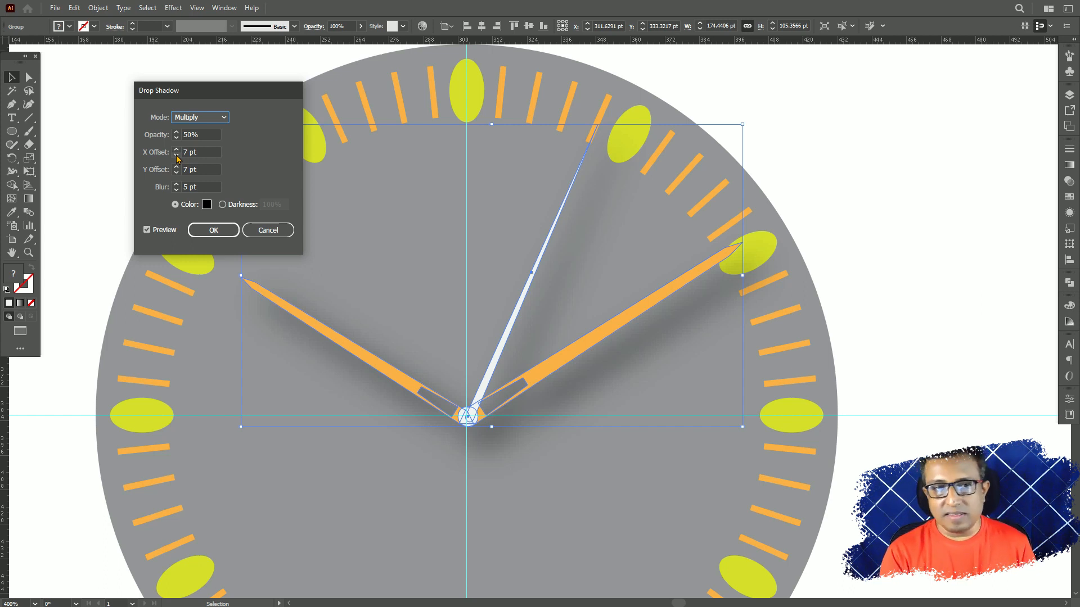
pyautogui.moveTo(184, 153); pyautogui.dragTo(217, 153)
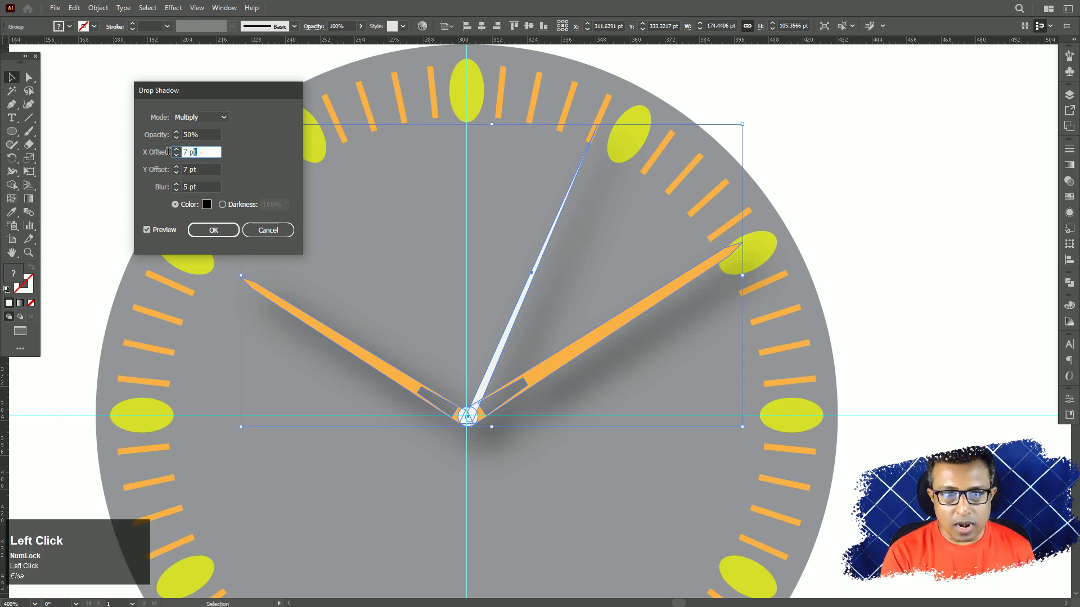
pyautogui.write('0')
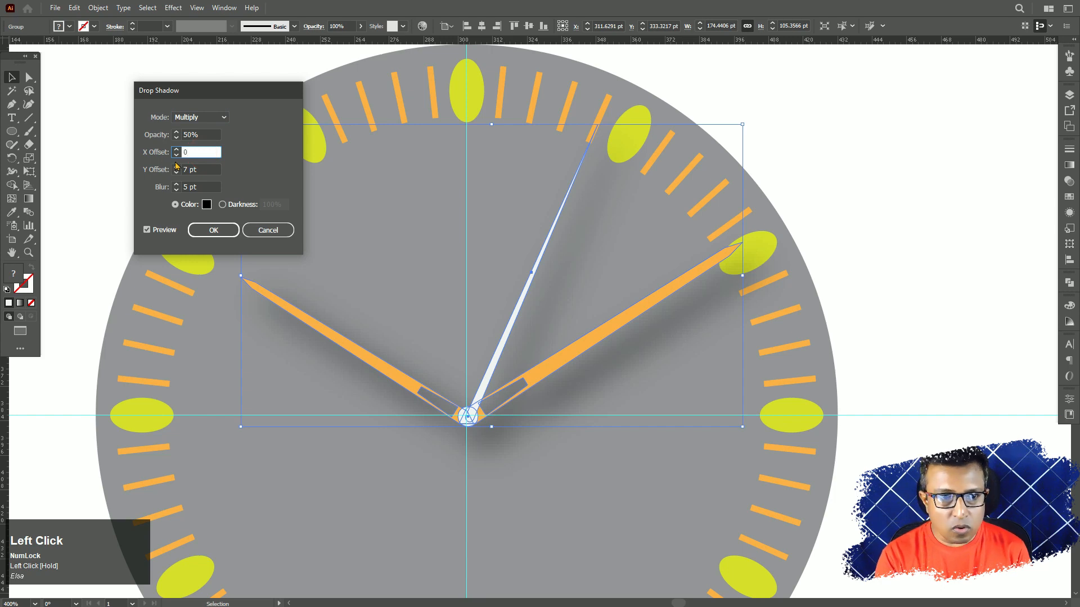
pyautogui.click(205, 170)
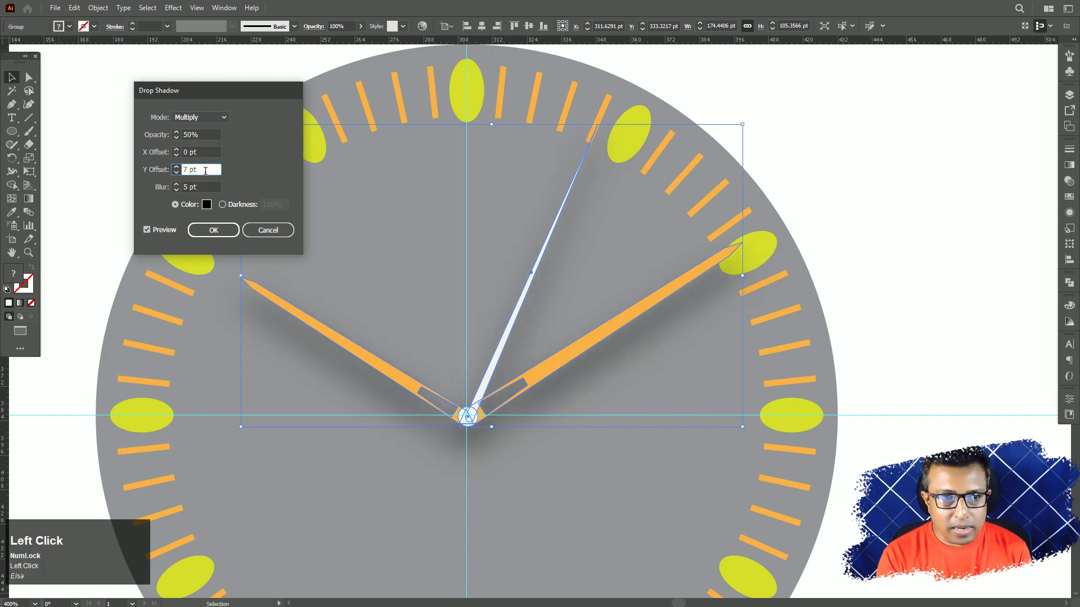
pyautogui.scroll(-1, 205, 169)
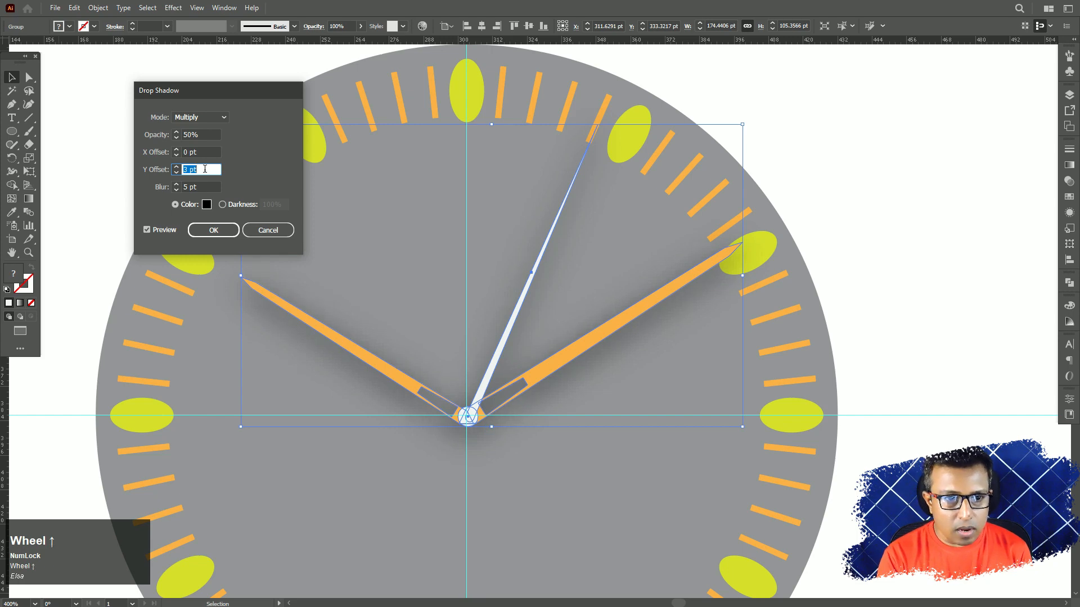
# Step: Set the drop shadow's blur to 2 pt and apply the effect to the hand group
pyautogui.click(201, 187)
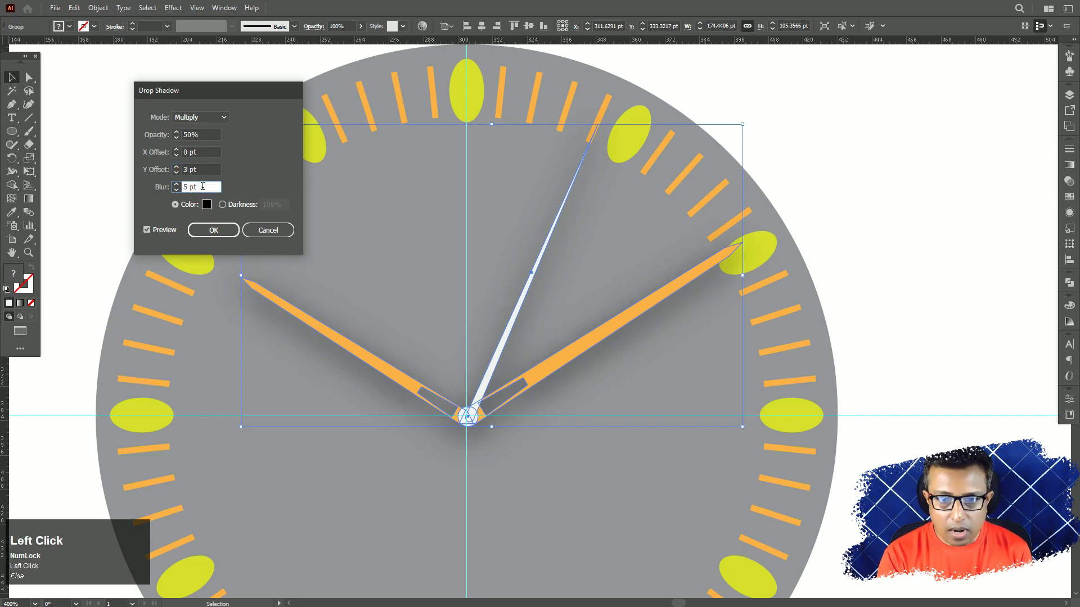
pyautogui.scroll(-4, 202, 187)
pyautogui.scroll(-1, 202, 186)
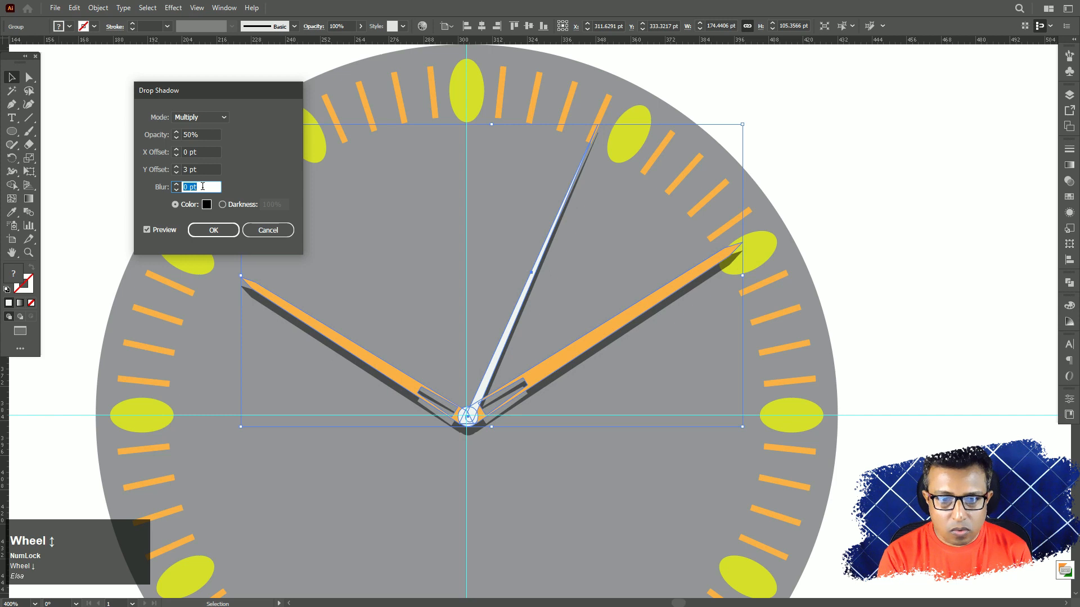
pyautogui.scroll(1, 203, 187)
pyautogui.scroll(1, 202, 187)
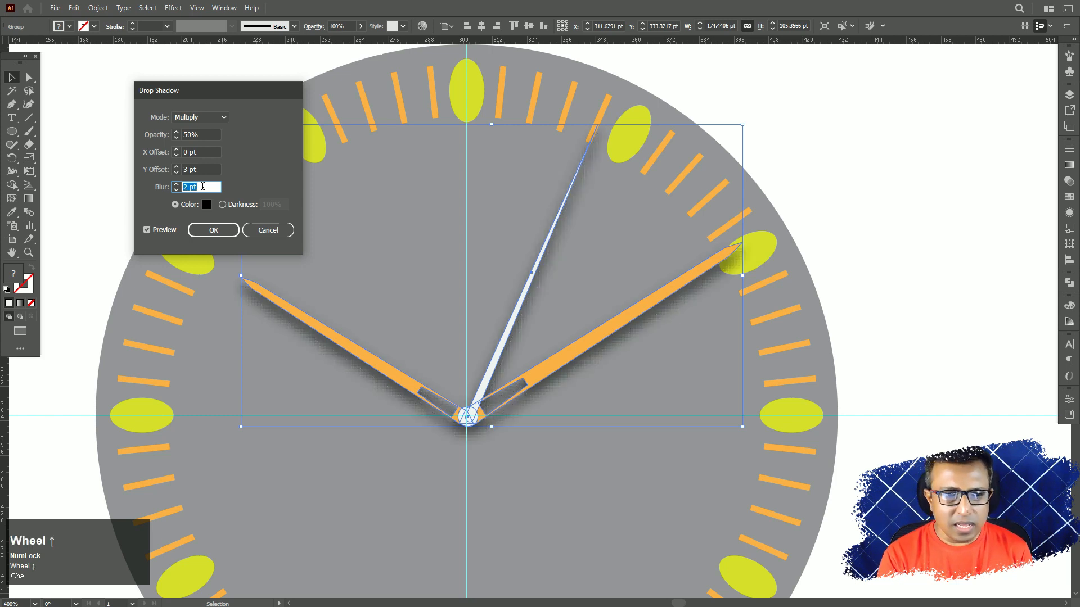
pyautogui.click(214, 231)
pyautogui.hotkey('ctrl', '-')
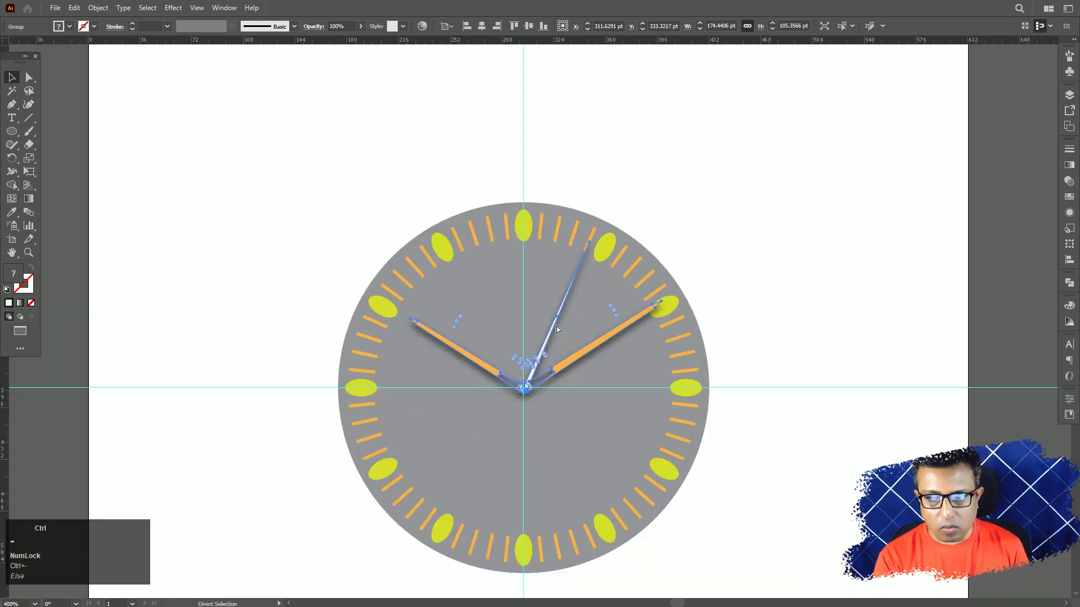
# Step: Deselect the clock hands and unlock all locked objects to make the background circle editable
pyautogui.moveTo(617, 386); pyautogui.dragTo(590, 292)
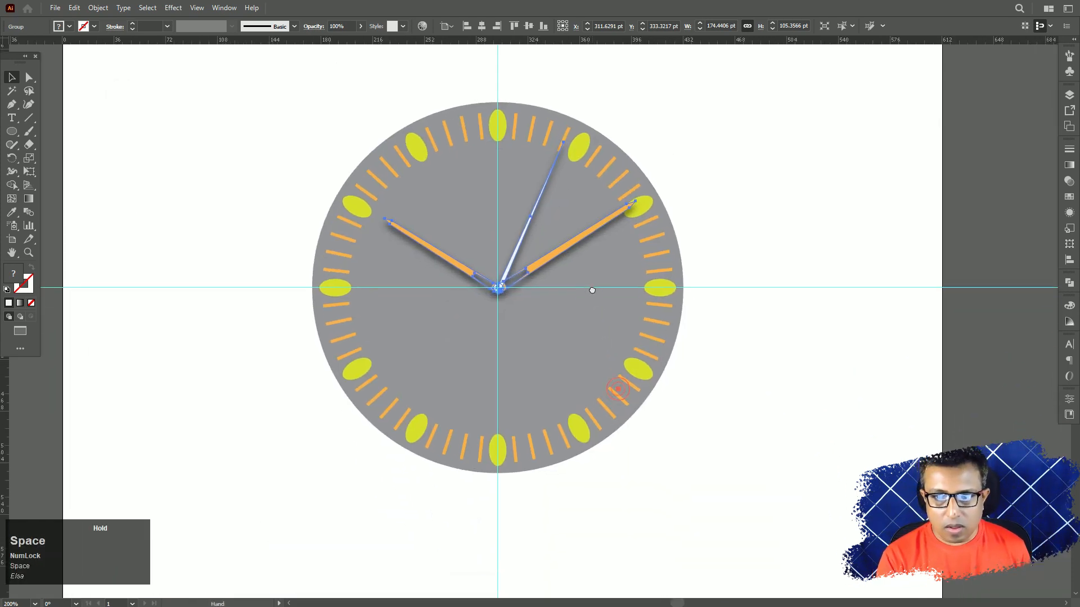
pyautogui.click(798, 362)
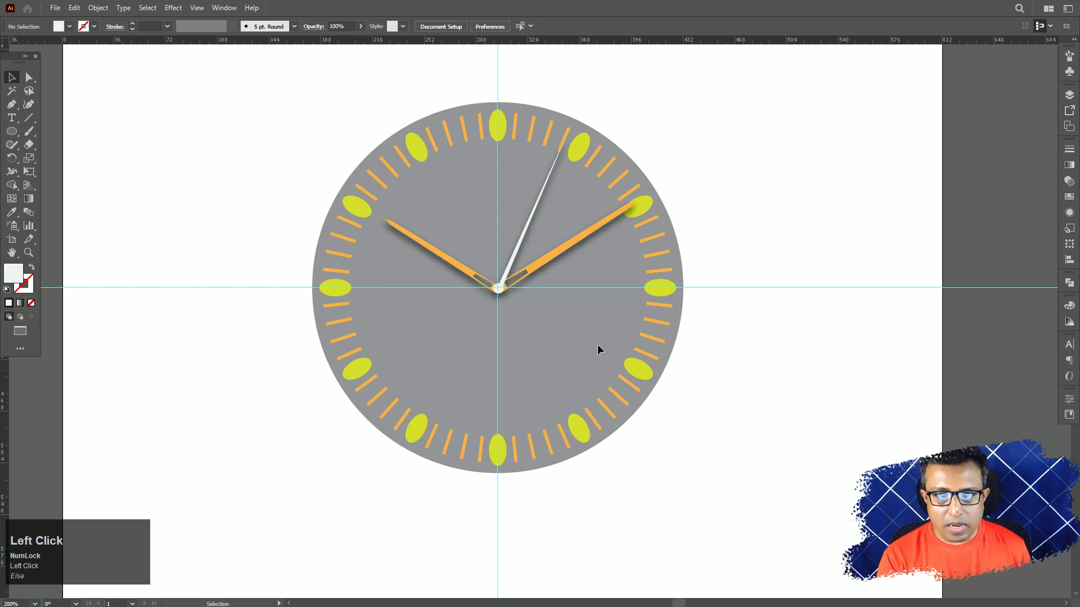
pyautogui.click(10, 76)
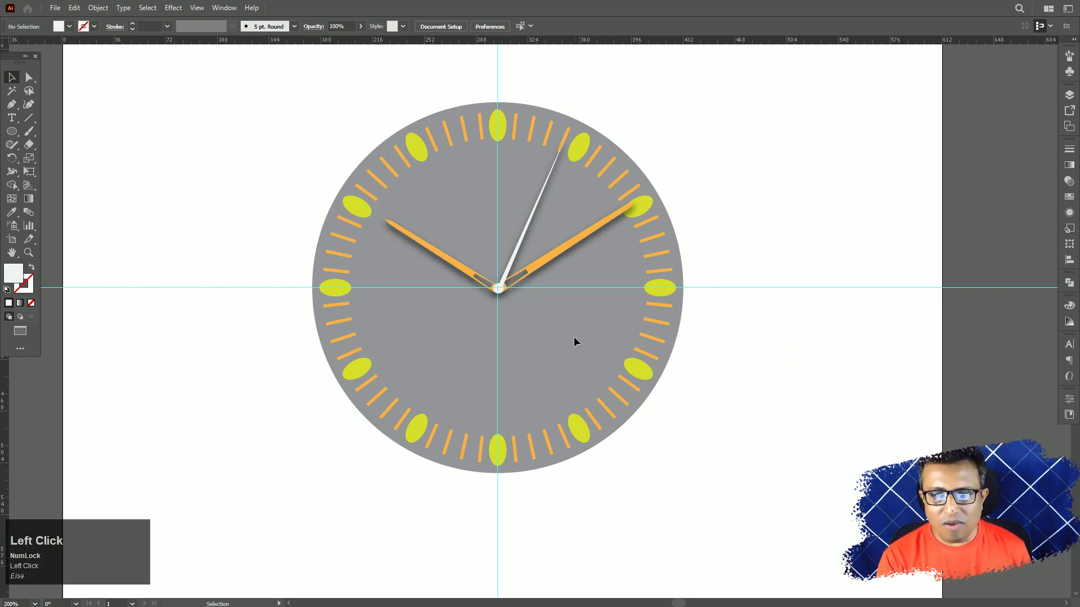
pyautogui.click(561, 351)
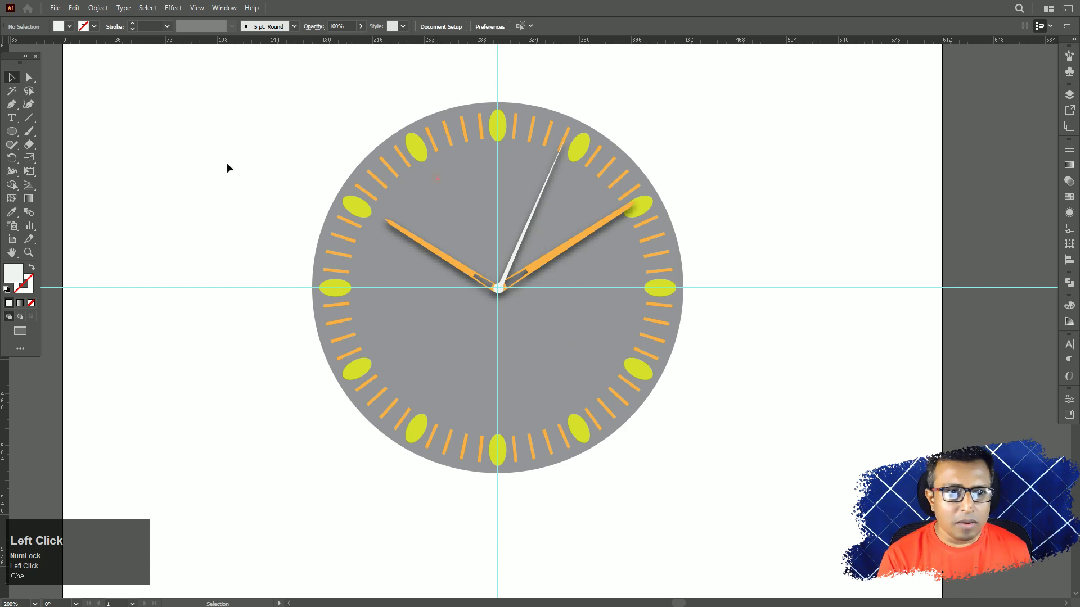
pyautogui.click(98, 8)
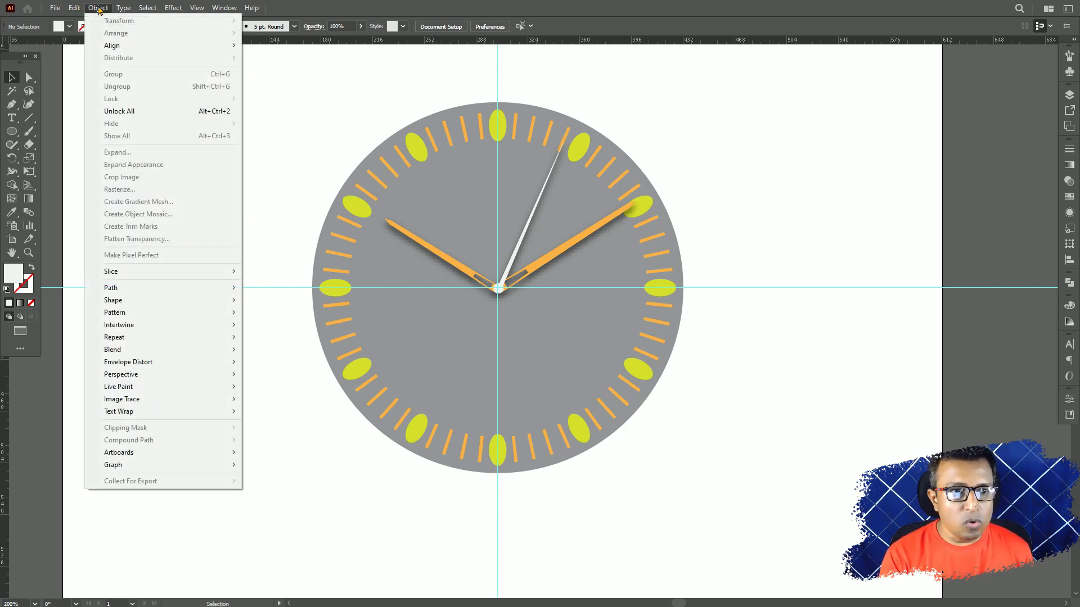
pyautogui.click(115, 111)
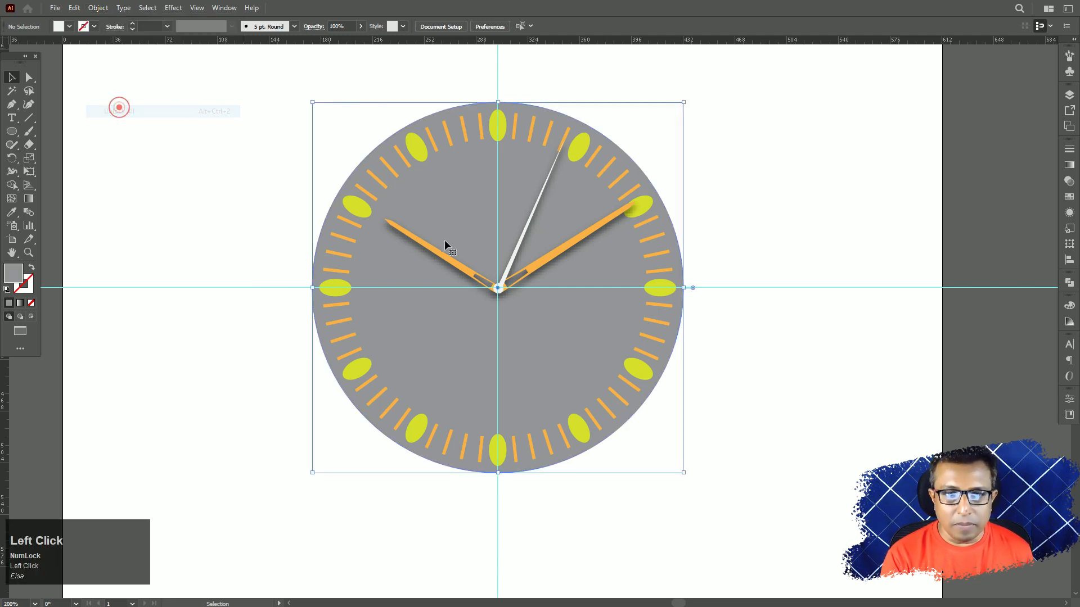
# Step: Fill the clock's background circle with a very dark grey swatch and deselect it
pyautogui.click(1070, 198)
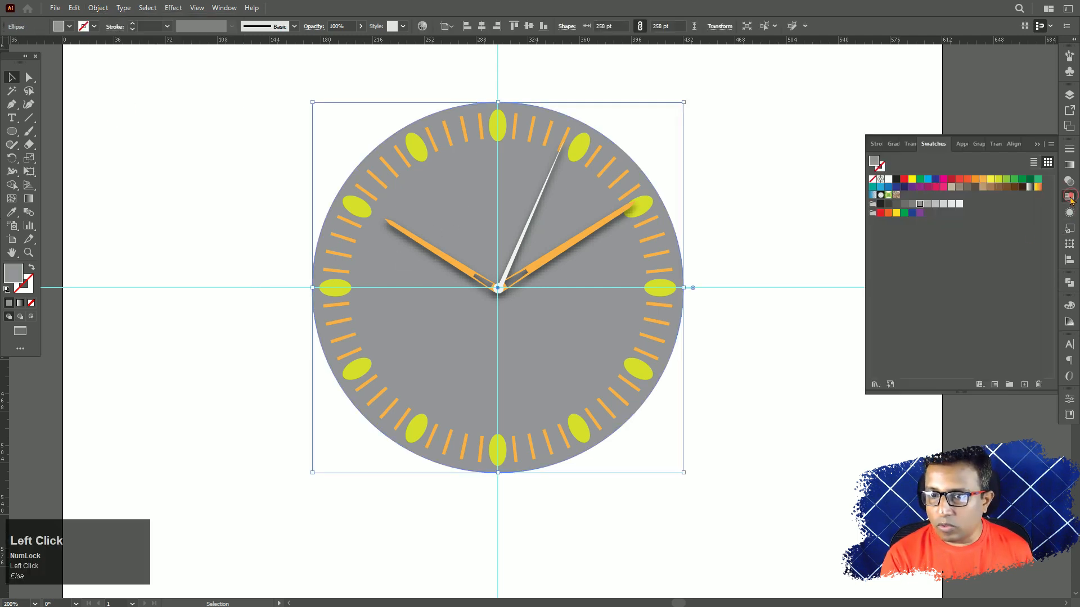
pyautogui.click(889, 204)
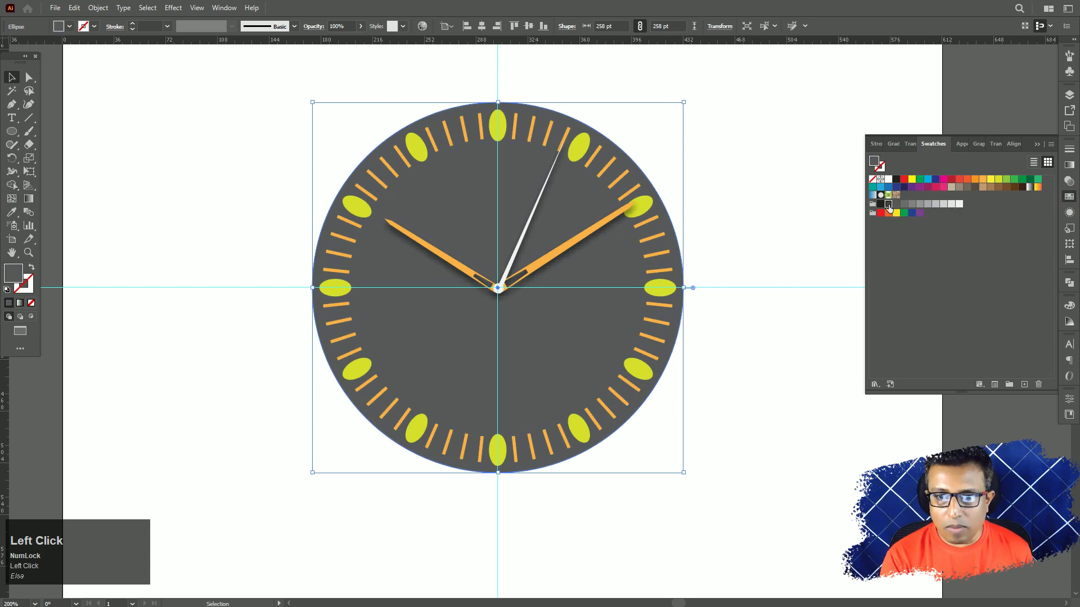
pyautogui.click(885, 206)
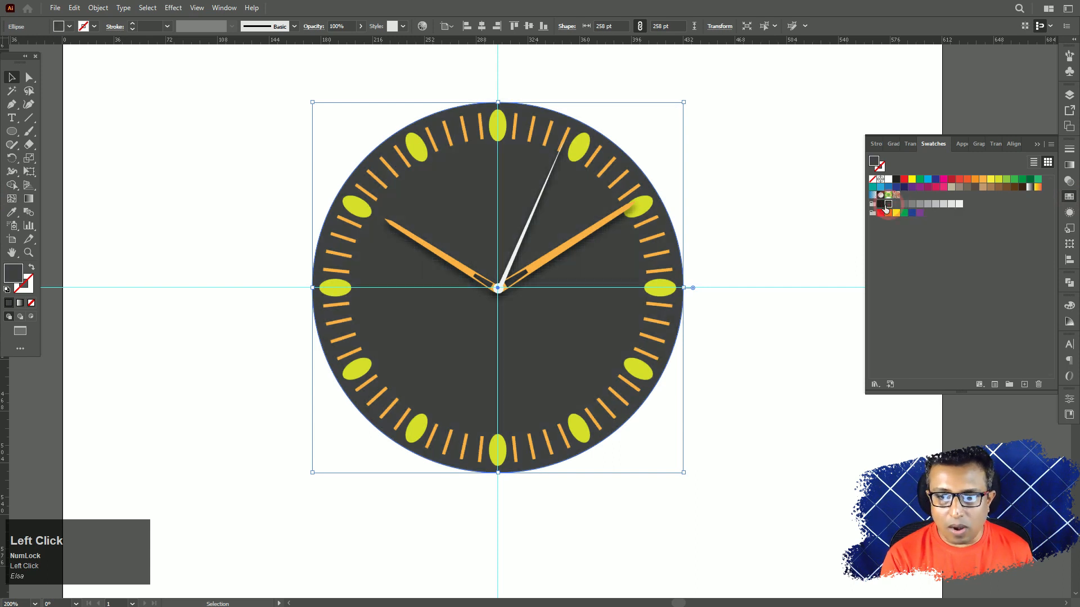
pyautogui.click(747, 187)
# Step: Isolate the hand group, recolour the thin white second hand with a red swatch, and exit isolation
pyautogui.click(524, 232)
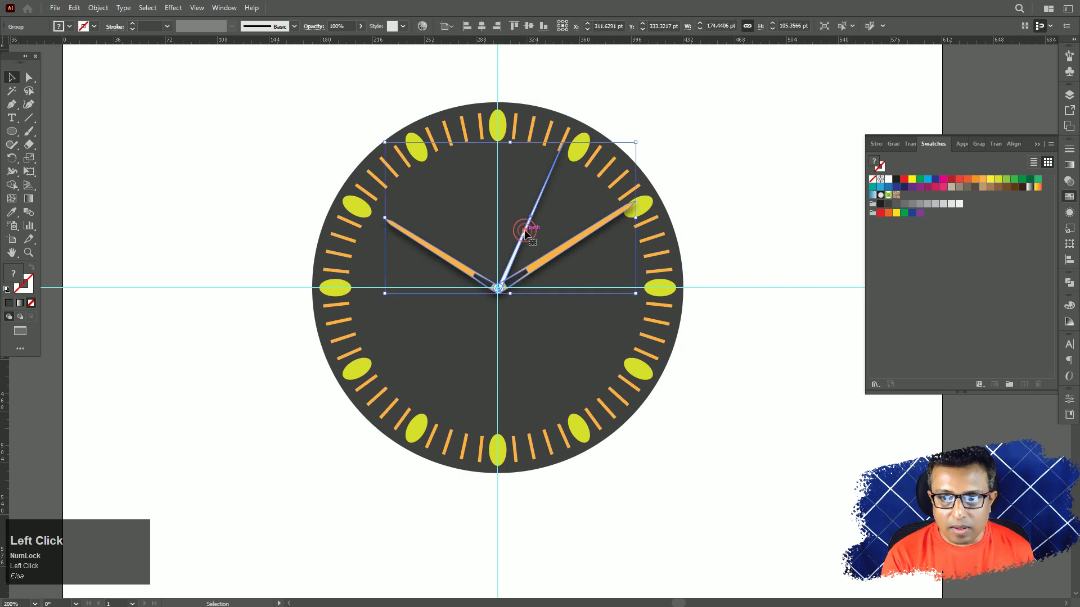
pyautogui.doubleClick(524, 232)
pyautogui.click(524, 231)
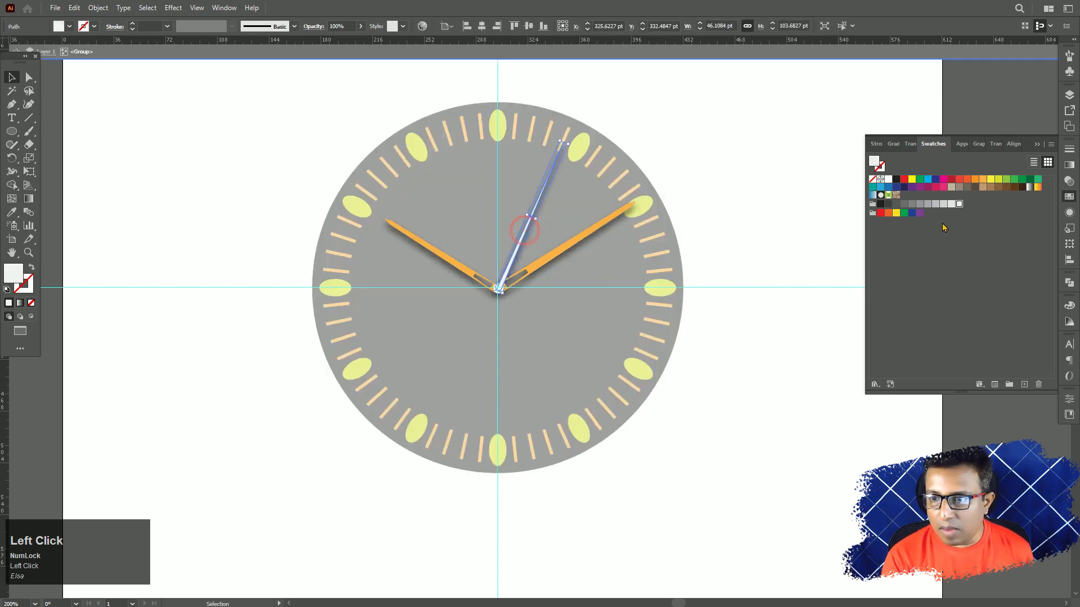
pyautogui.click(968, 180)
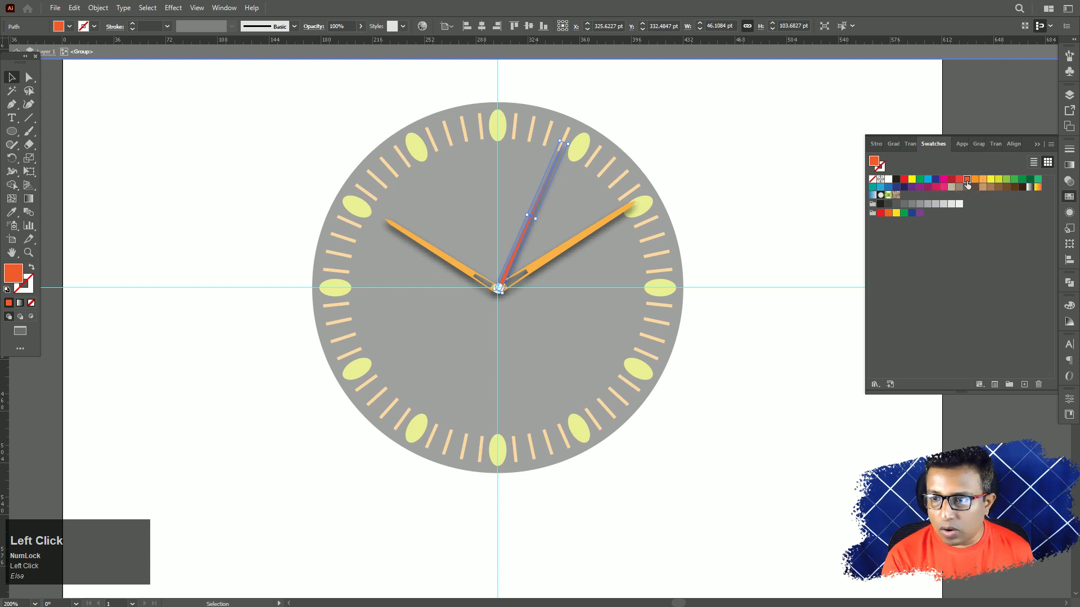
pyautogui.click(959, 178)
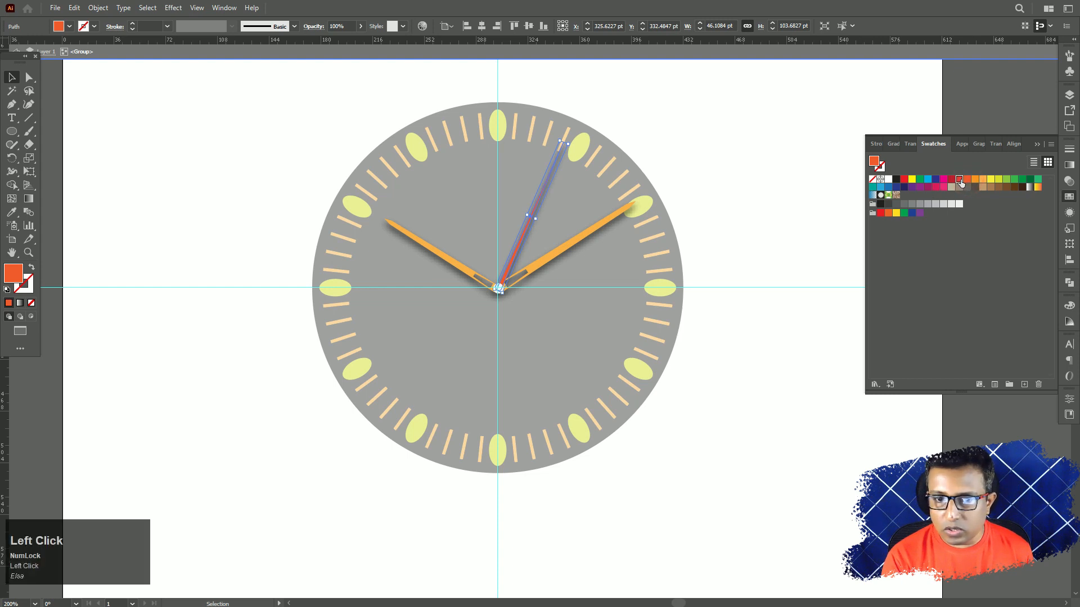
pyautogui.click(762, 179)
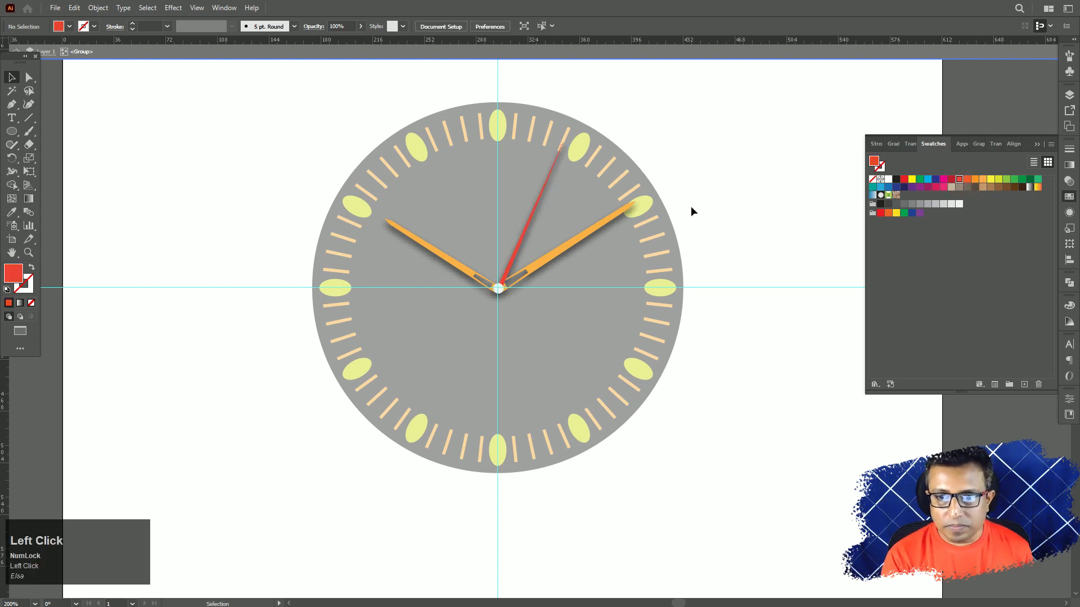
pyautogui.doubleClick(731, 161)
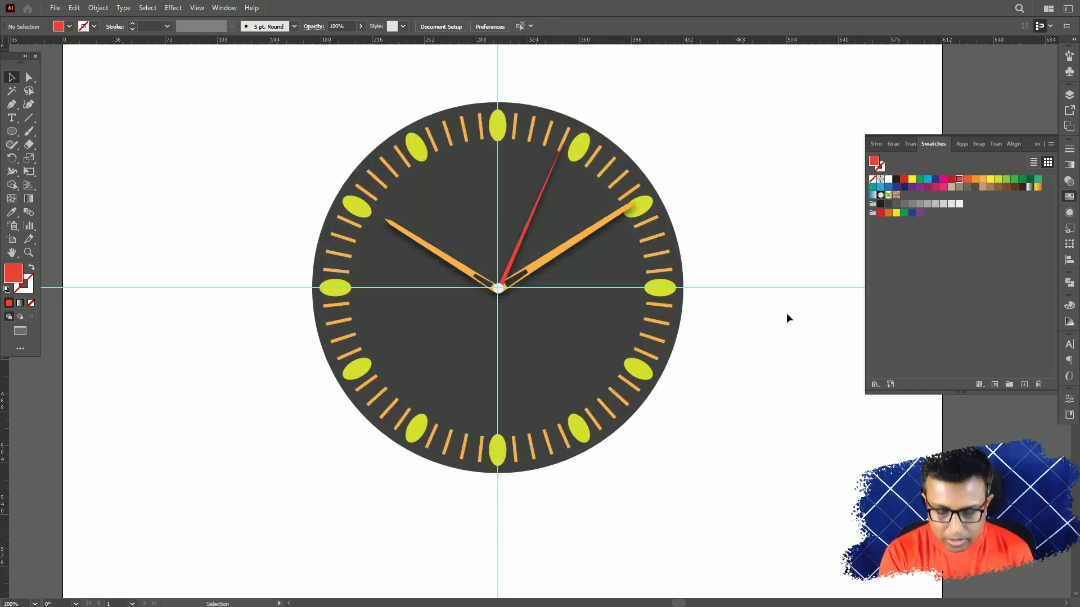
pyautogui.press('ctrl')
pyautogui.hotkey('ctrl', '=')
pyautogui.hotkey('ctrl', '=')
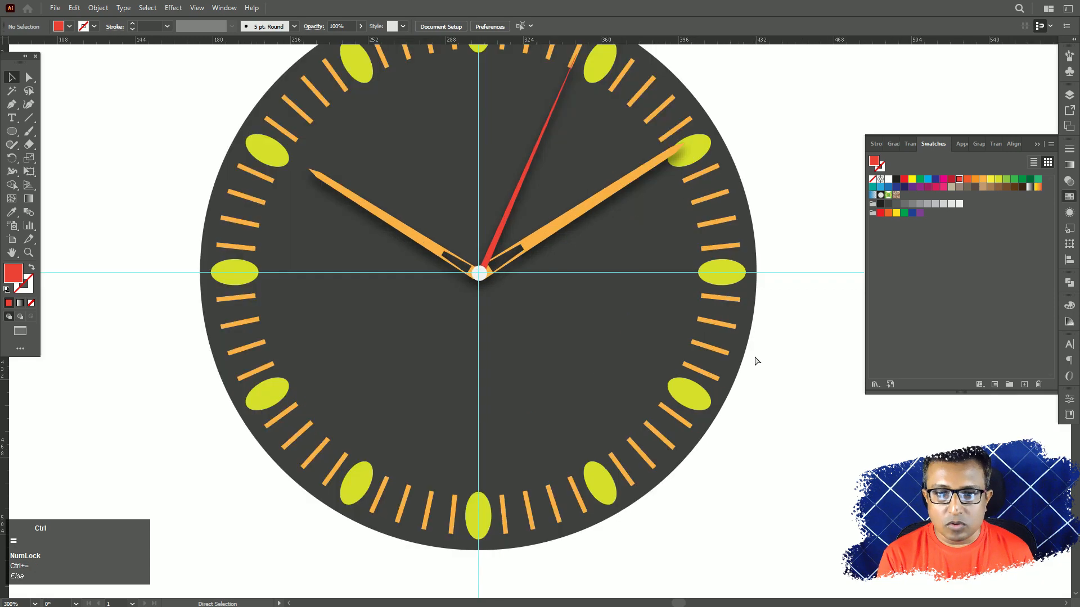
pyautogui.hotkey('ctrl', '-')
pyautogui.hotkey('ctrl', '-')
pyautogui.hotkey('ctrl', '=')
pyautogui.hotkey('ctrl', '-')
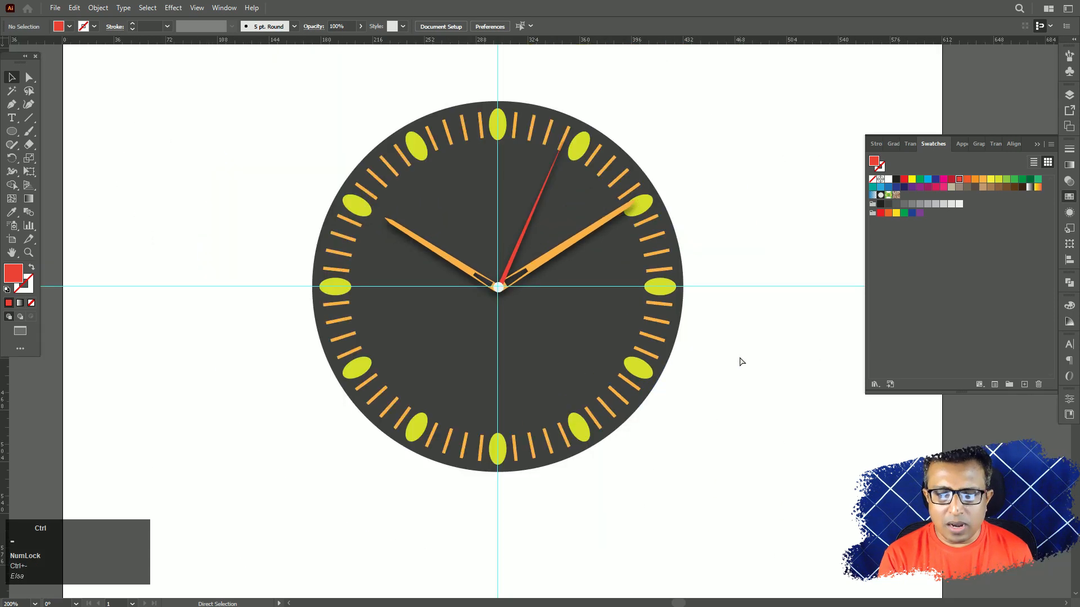